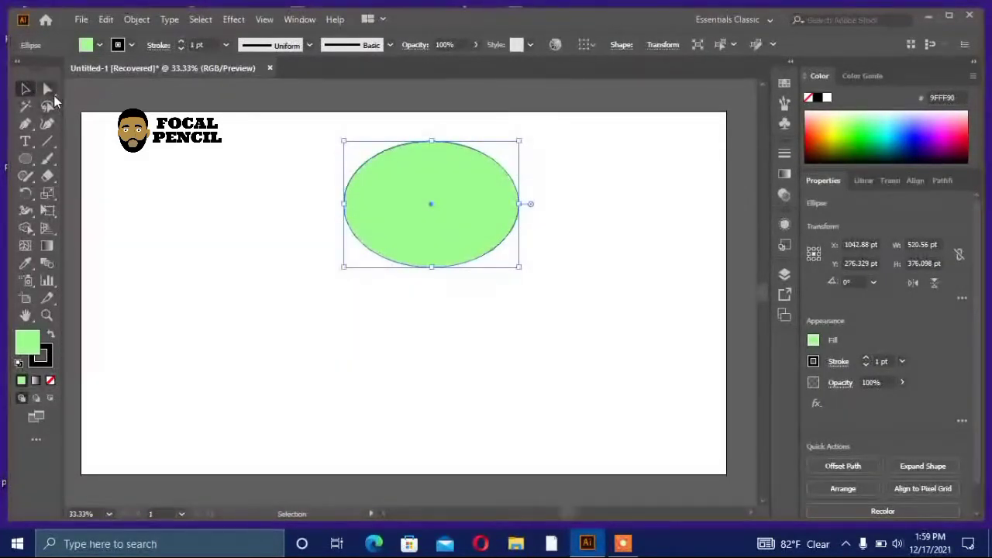
Reshape the green ellipse into a mushroom cap by raising its bottom anchor to about Y 412 pt and slightly lowering both side anchors
click(47, 88)
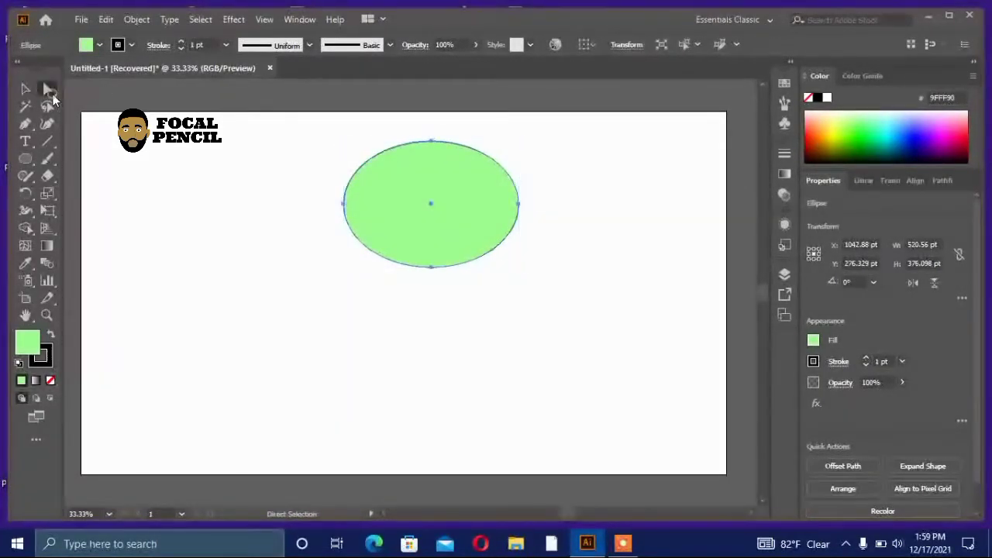
click(431, 267)
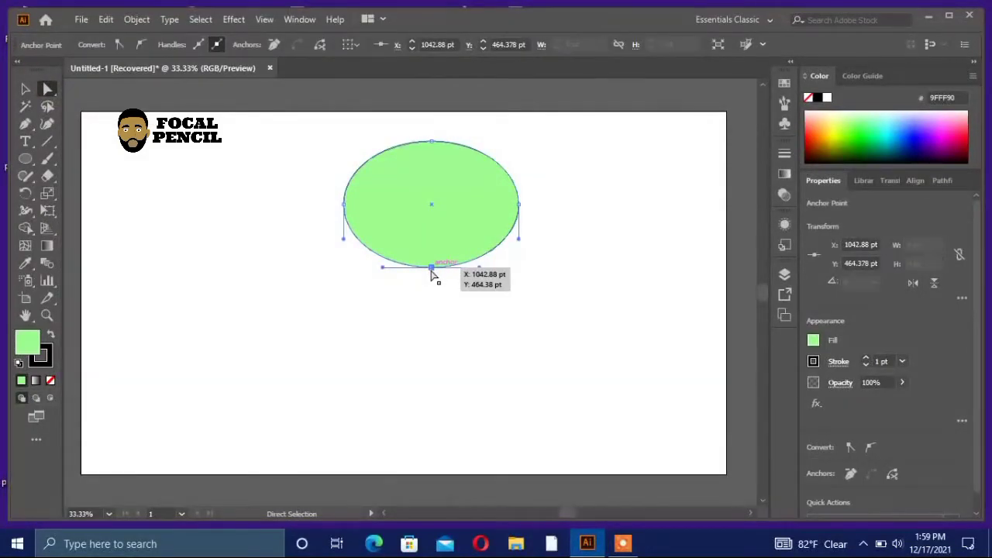
drag(430, 270, 436, 255)
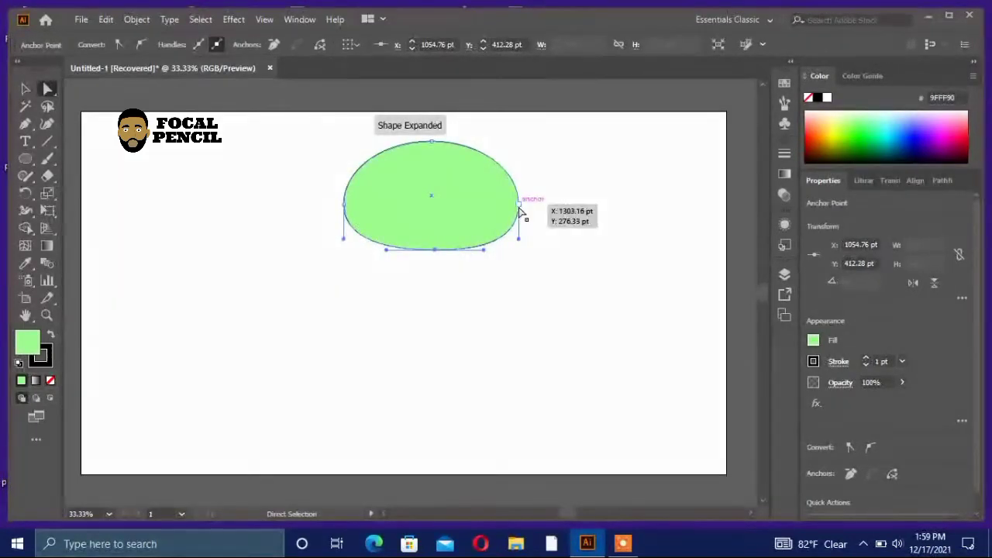
drag(520, 210, 523, 212)
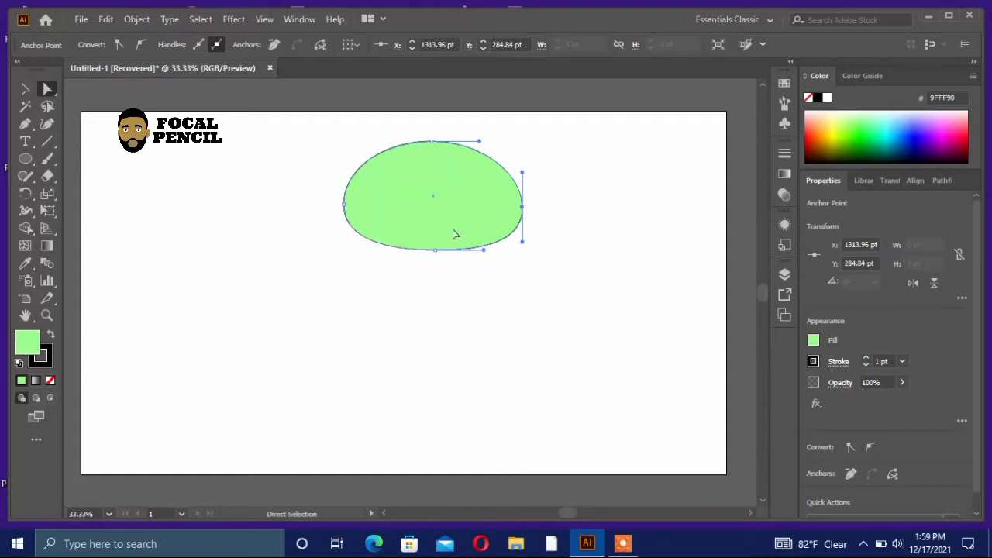
drag(344, 206, 343, 213)
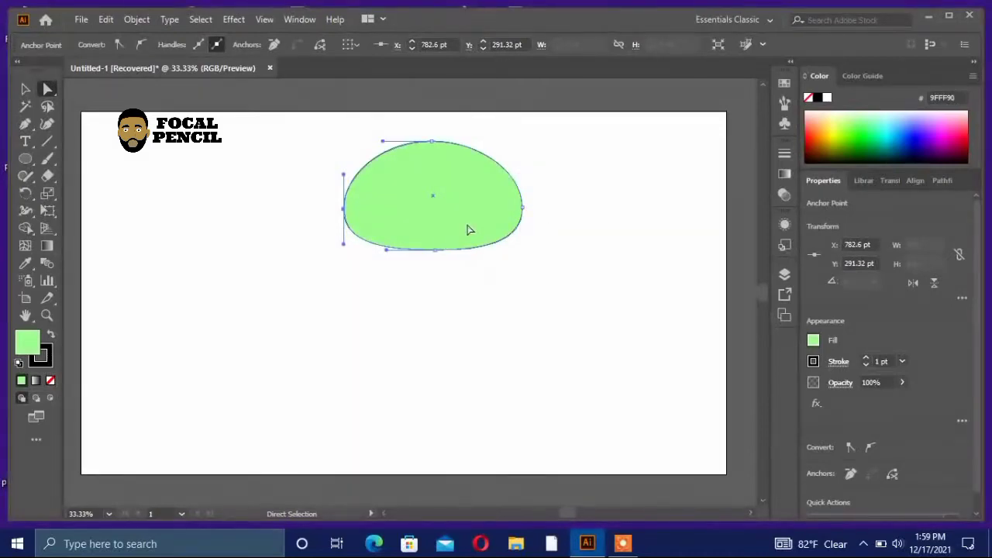
click(584, 159)
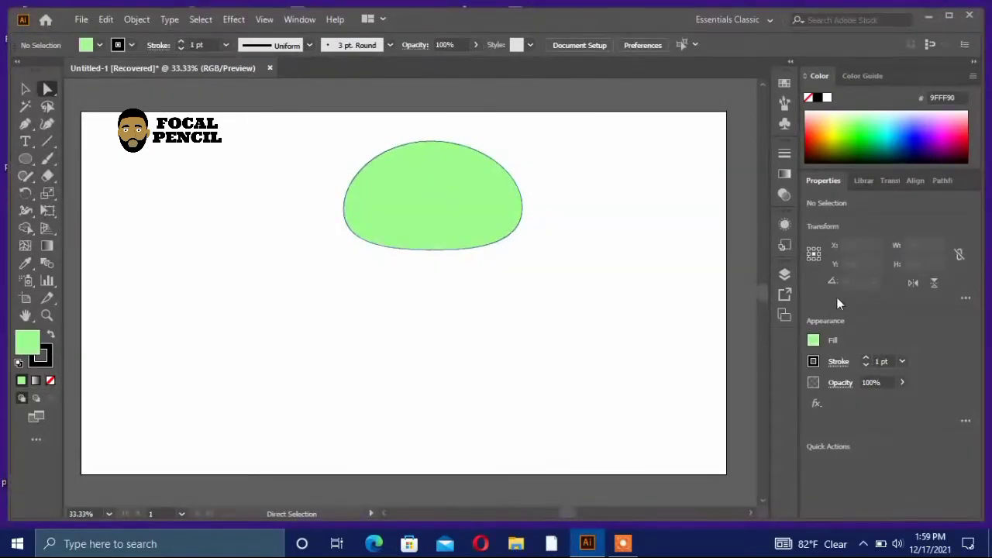
Try to set the green cap's fill to None
click(812, 340)
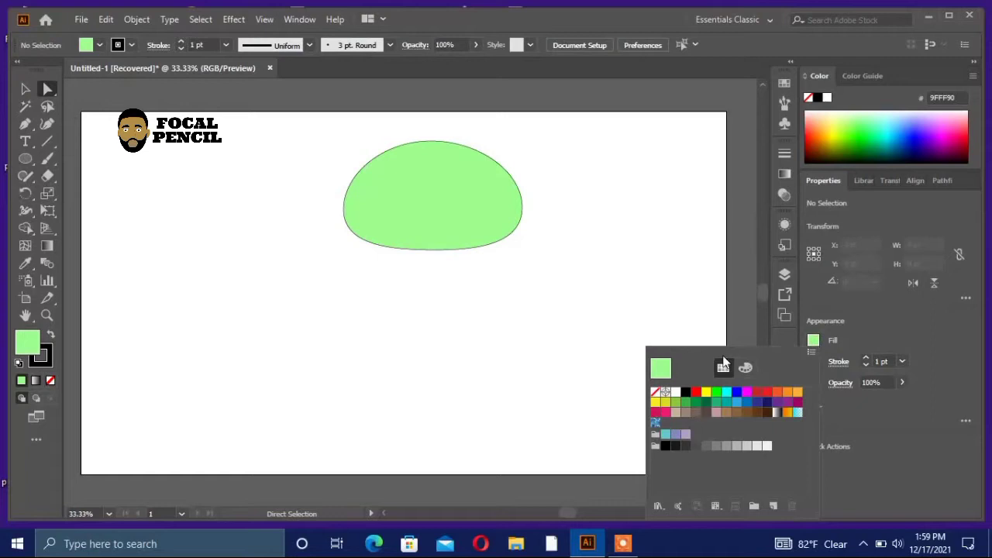
click(654, 392)
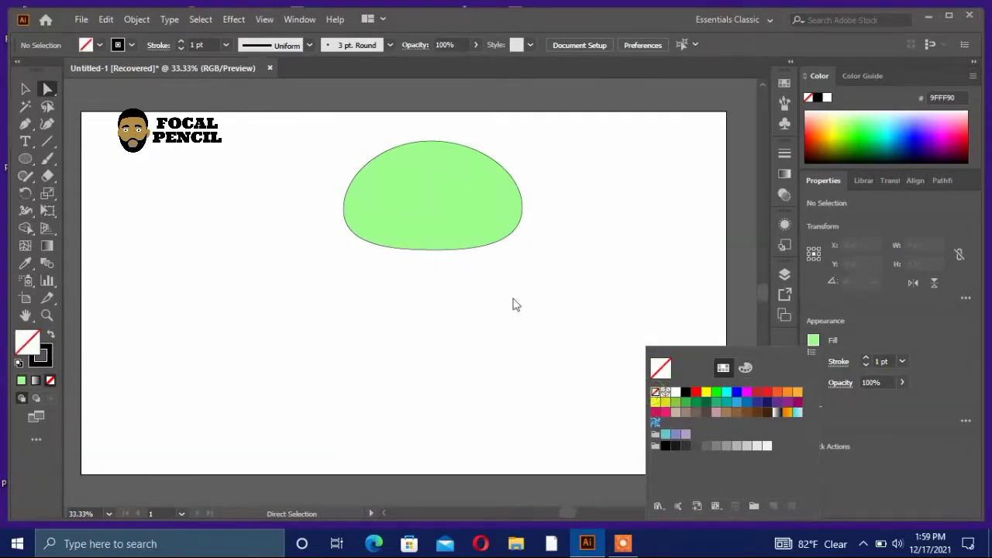
click(431, 224)
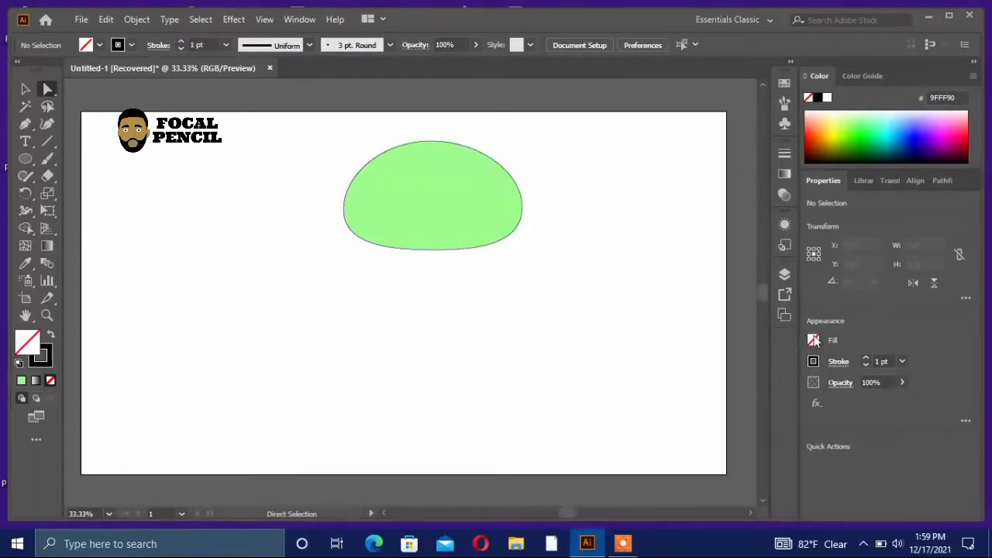
click(814, 340)
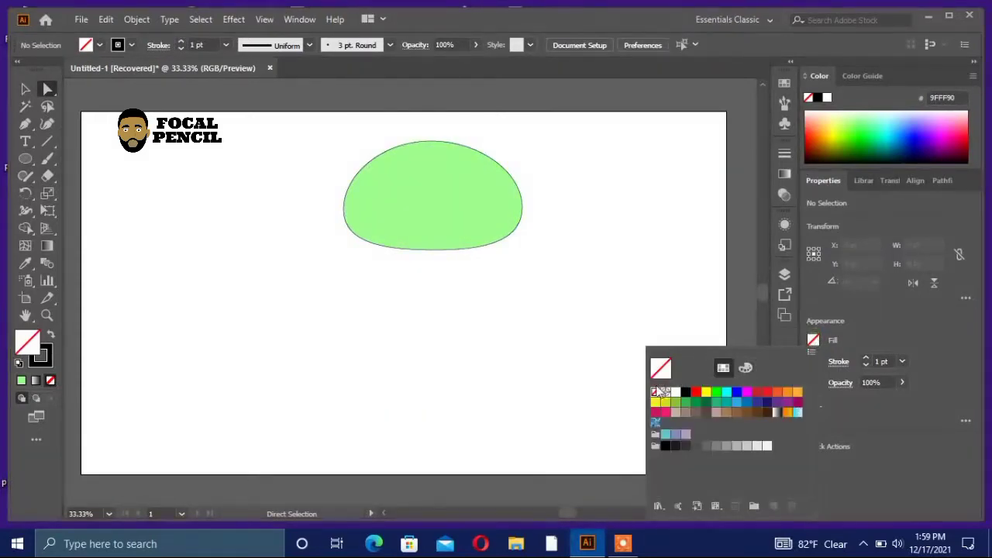
click(416, 208)
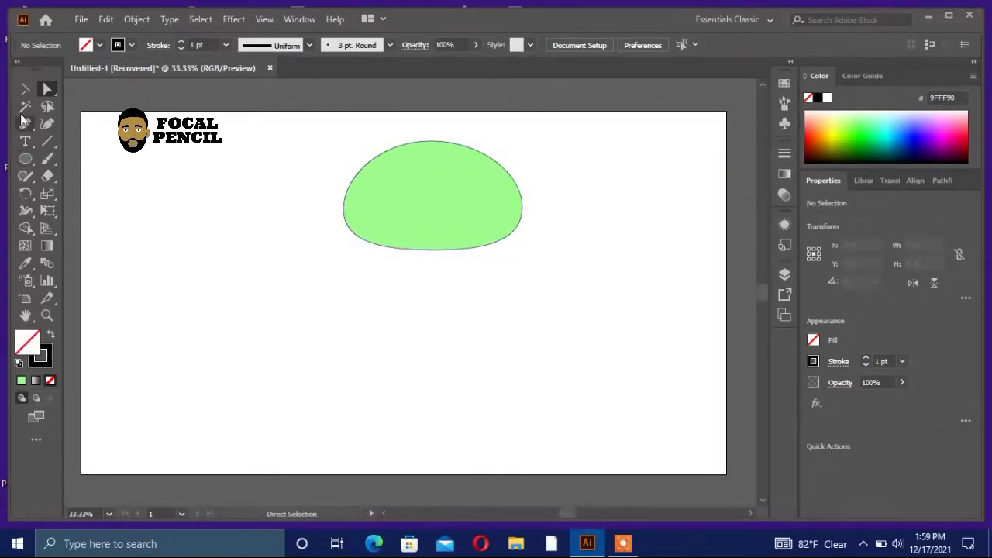
Select the whole cap shape and set its fill to None, leaving the outline, and deselect it
click(25, 90)
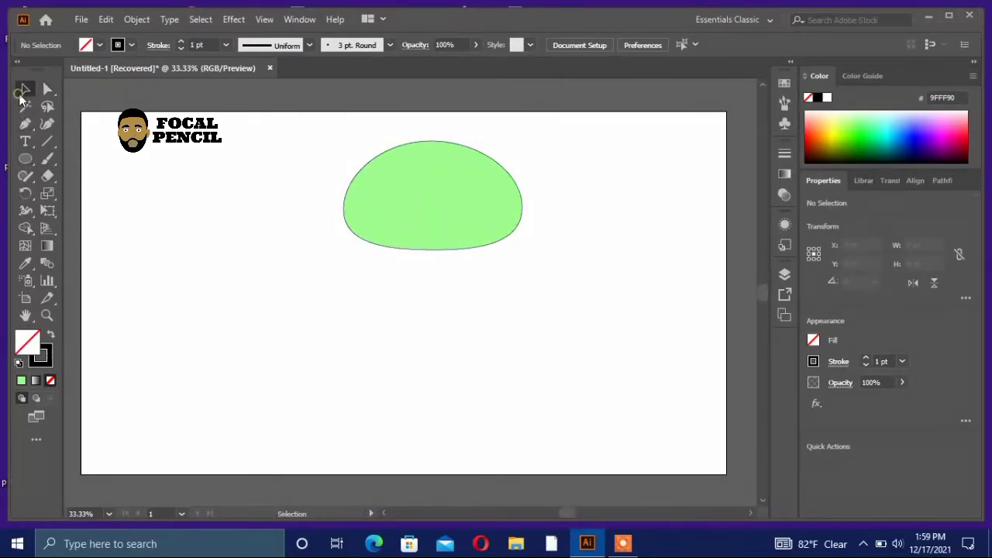
click(400, 246)
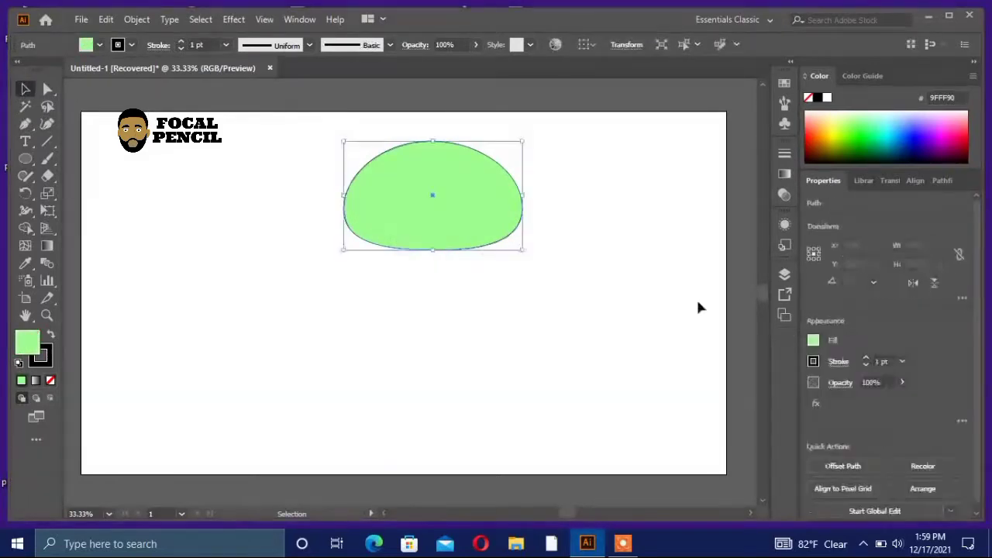
click(813, 340)
click(655, 392)
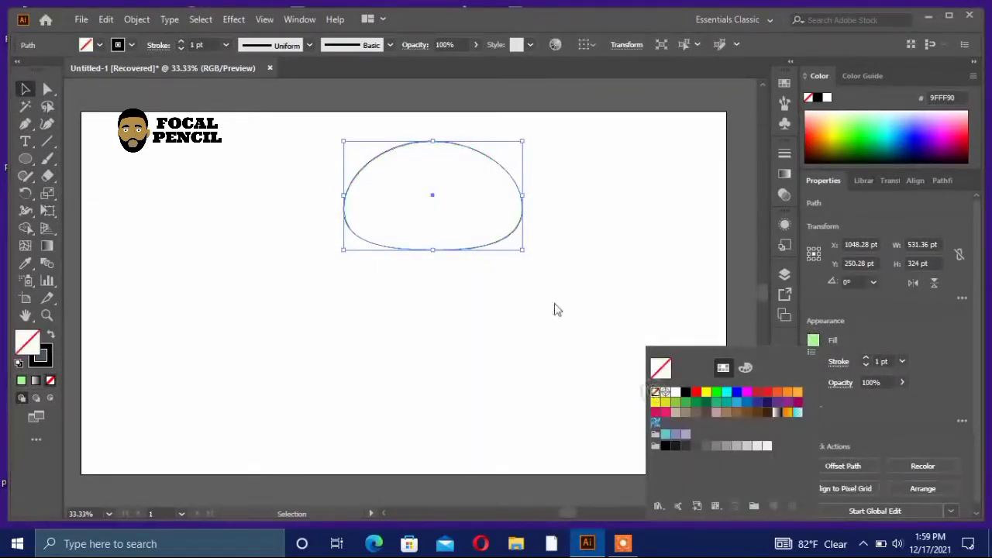
click(547, 196)
click(548, 202)
Draw a rectangular stem about 186 by 399 pt beneath the cap and centre it horizontally under the cap
click(26, 158)
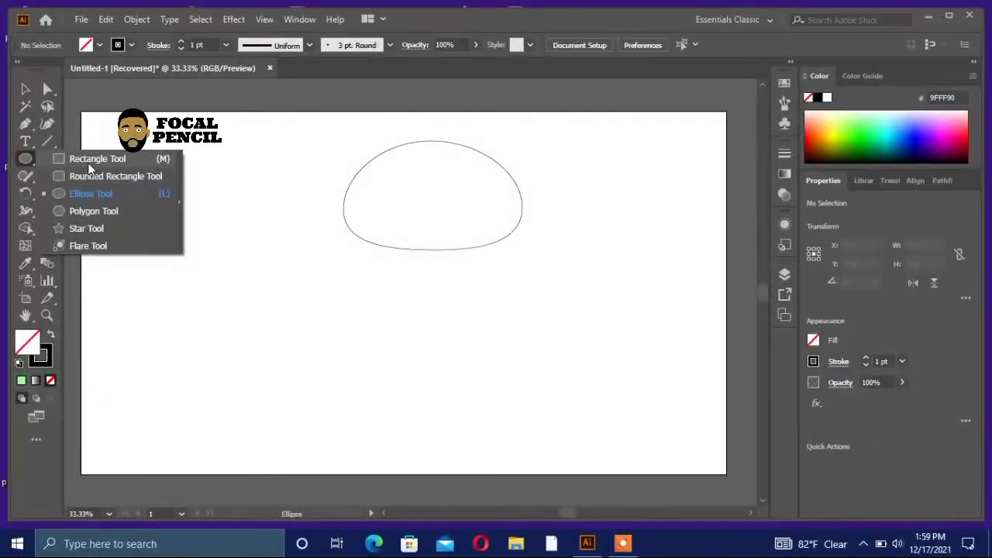
click(91, 159)
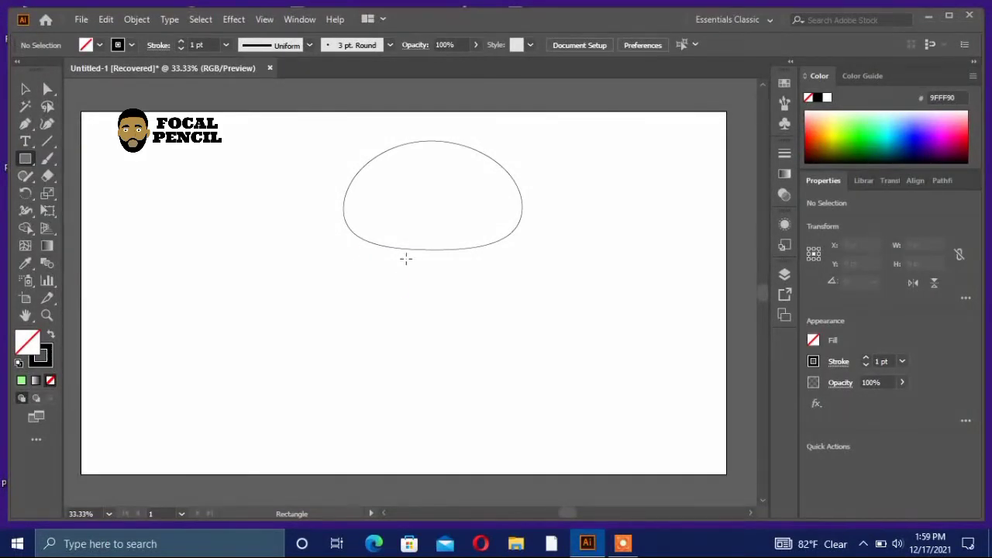
drag(412, 248, 474, 383)
key(v)
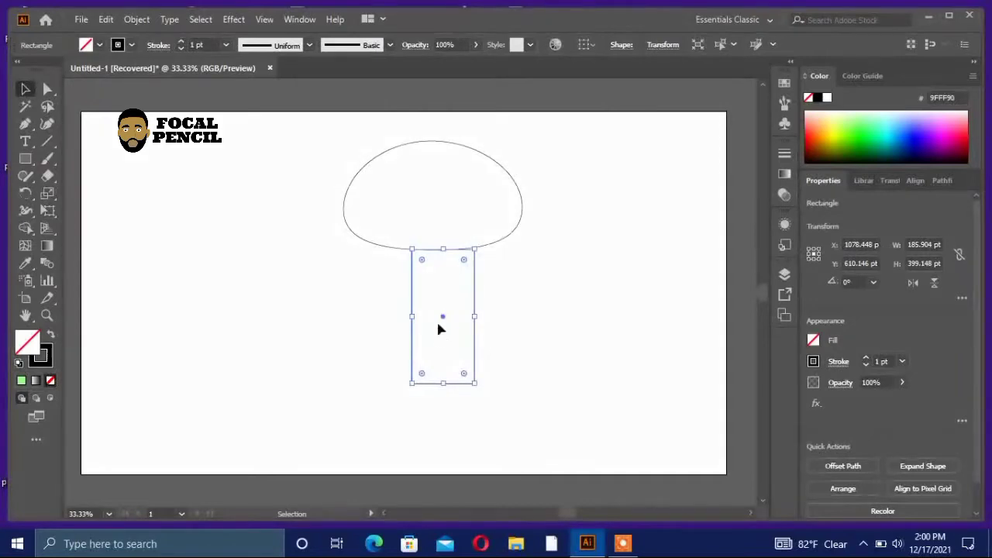
drag(440, 320, 432, 318)
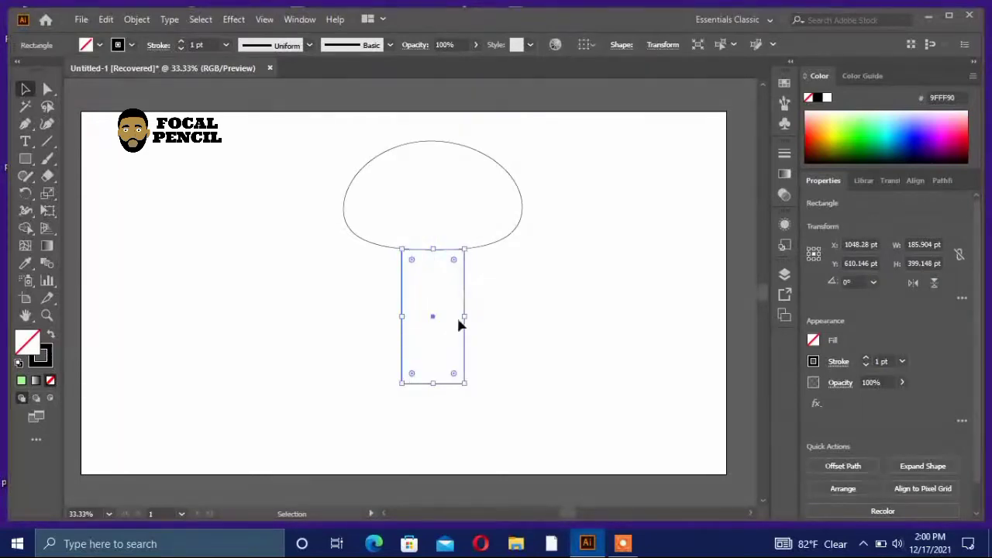
Flare the stem by moving its two bottom corner anchors outward and level them at about Y 840 pt
click(48, 89)
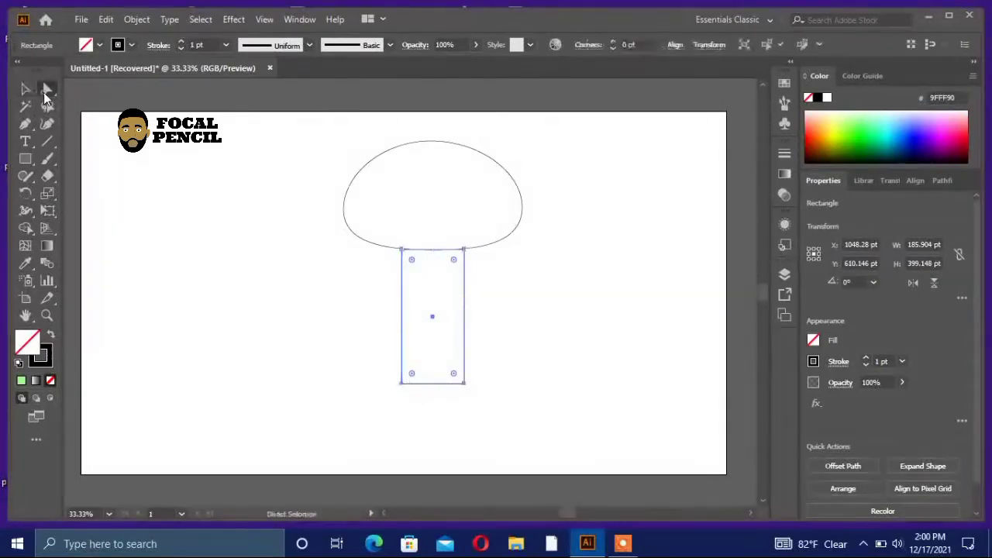
click(401, 383)
drag(402, 385, 390, 386)
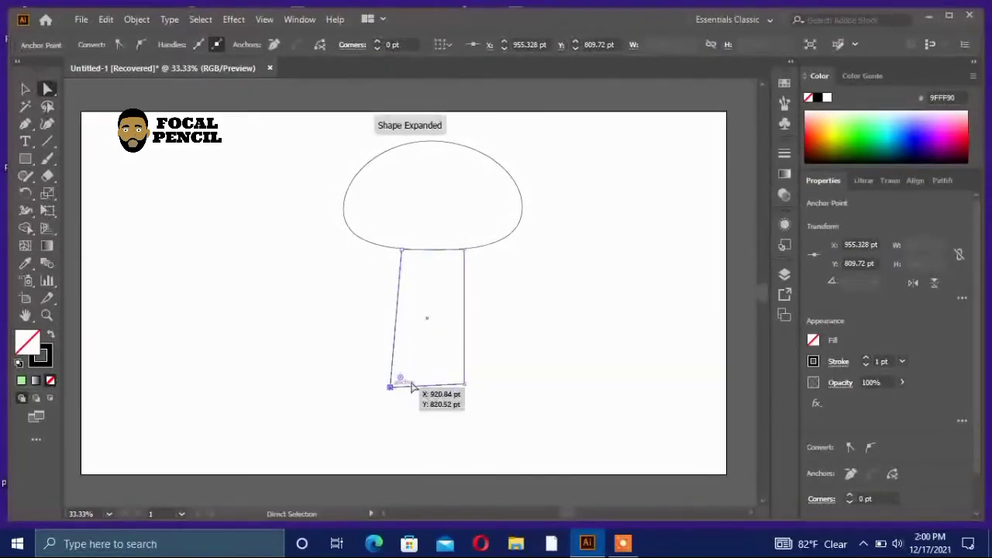
click(464, 387)
drag(465, 391, 474, 392)
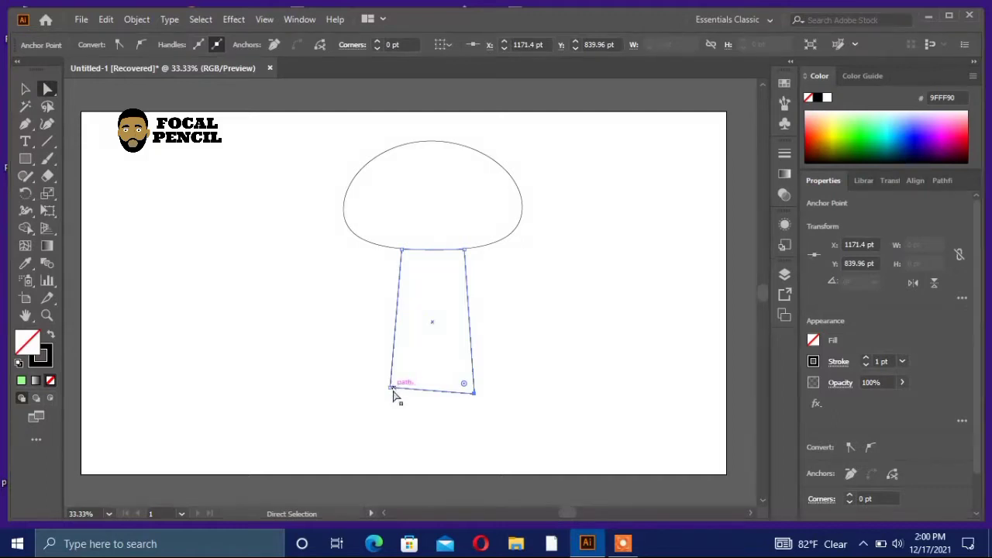
drag(392, 391, 389, 395)
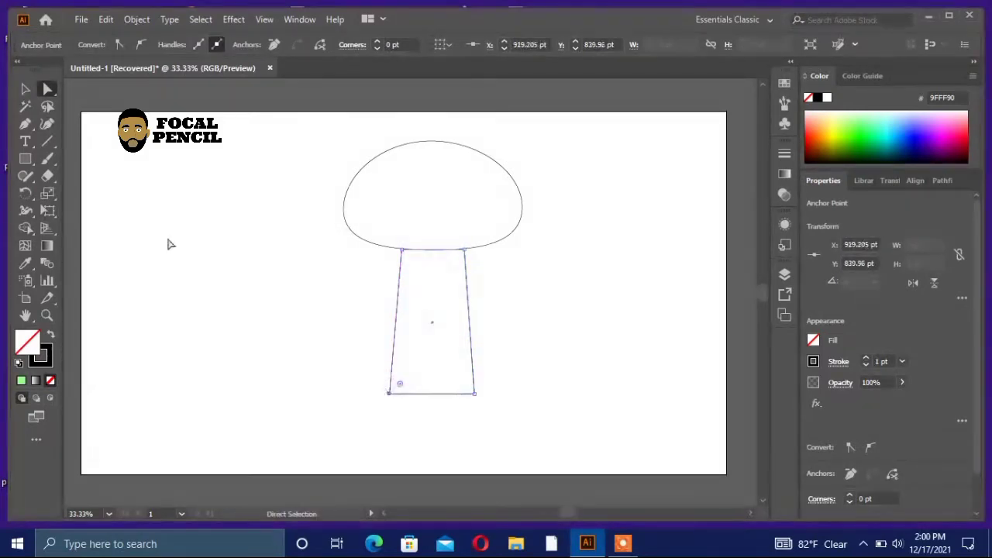
Add an anchor point midway along the stem's bottom edge, pull it down and round it into a curve with a radius of about 234 pt
click(25, 125)
click(85, 141)
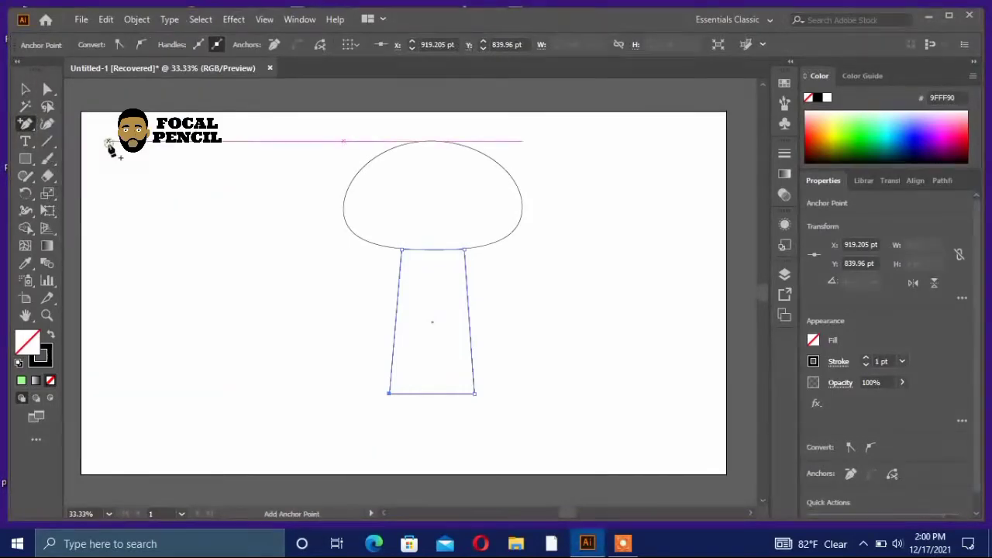
click(433, 395)
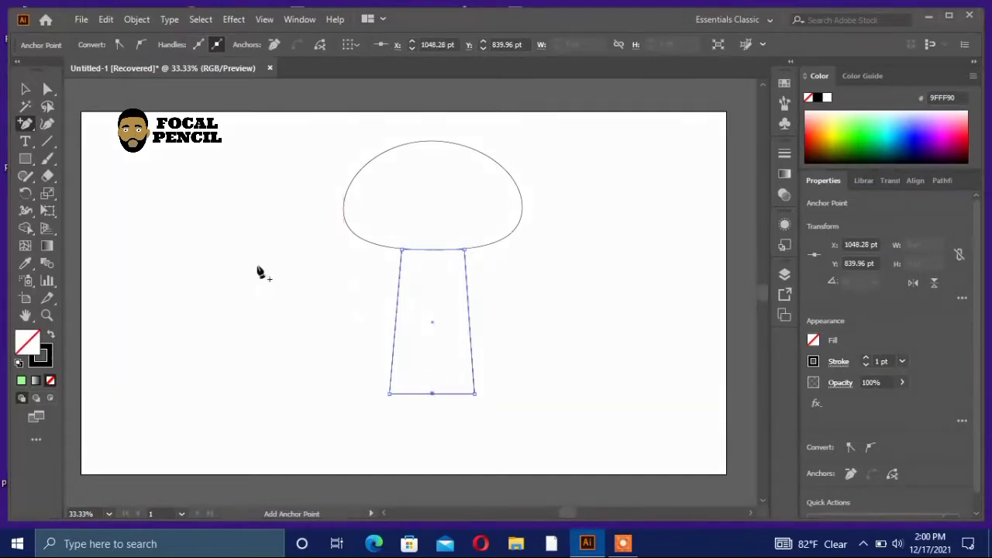
click(48, 91)
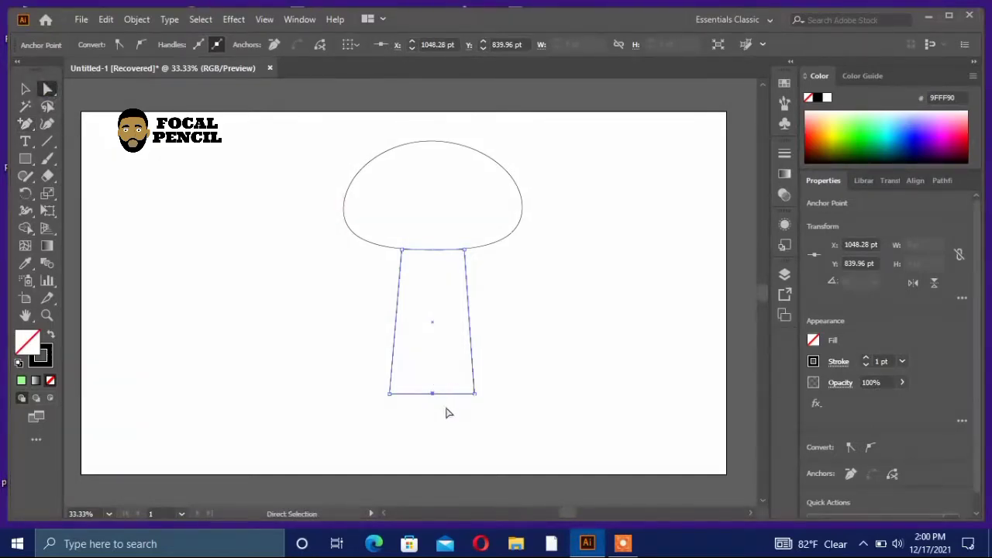
drag(432, 394, 436, 325)
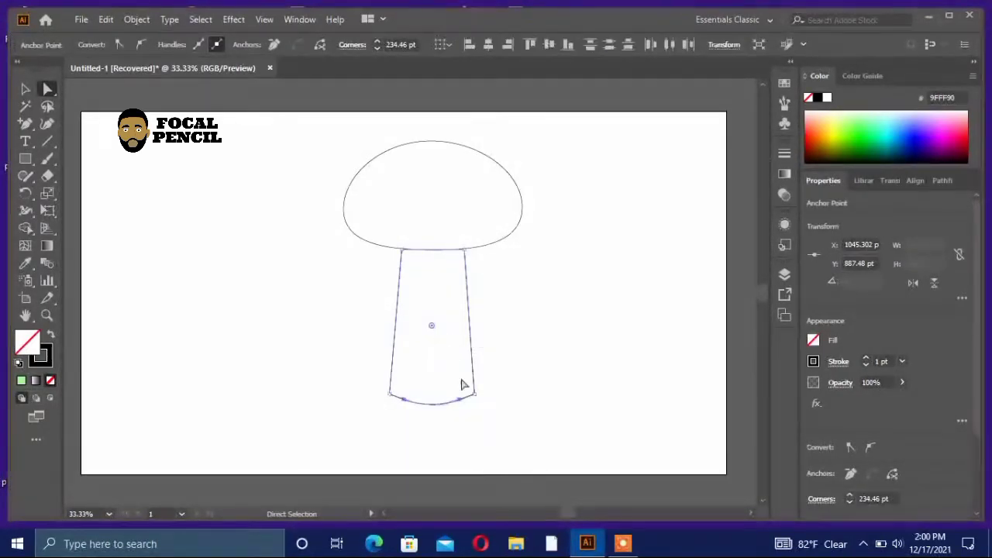
Round the stem's bottom-left corner to about 54 pt and its bottom-right corner to about 39 pt, and deselect the stem
click(389, 396)
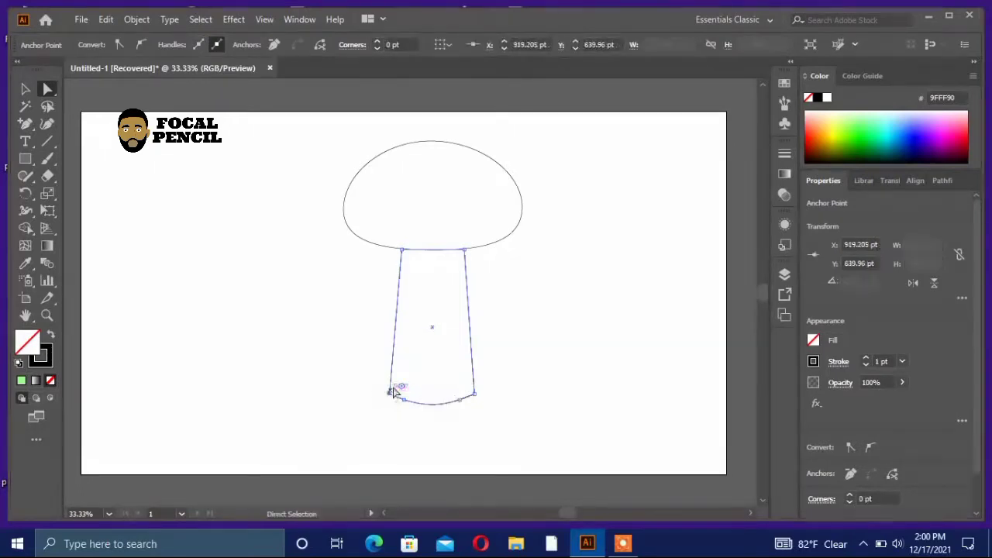
drag(402, 388, 407, 386)
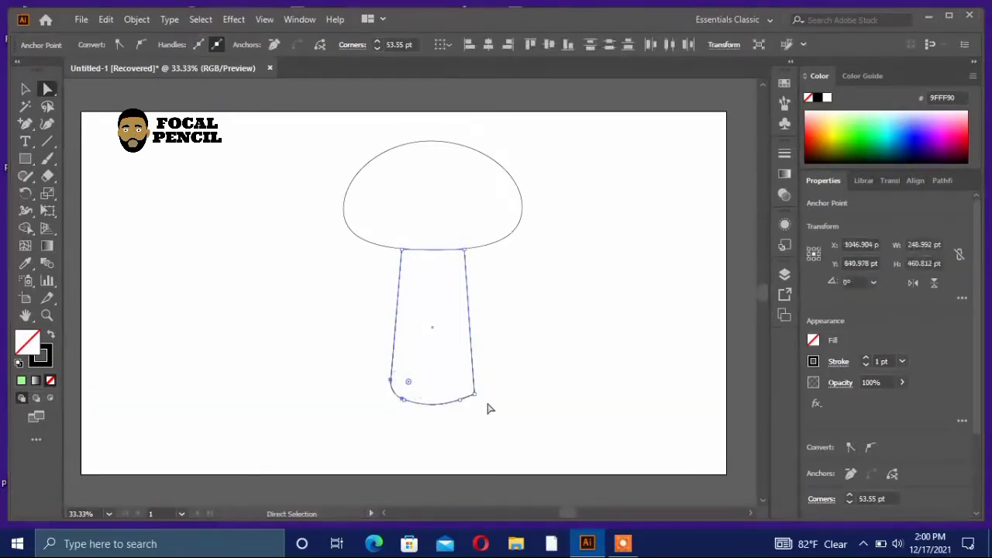
click(473, 395)
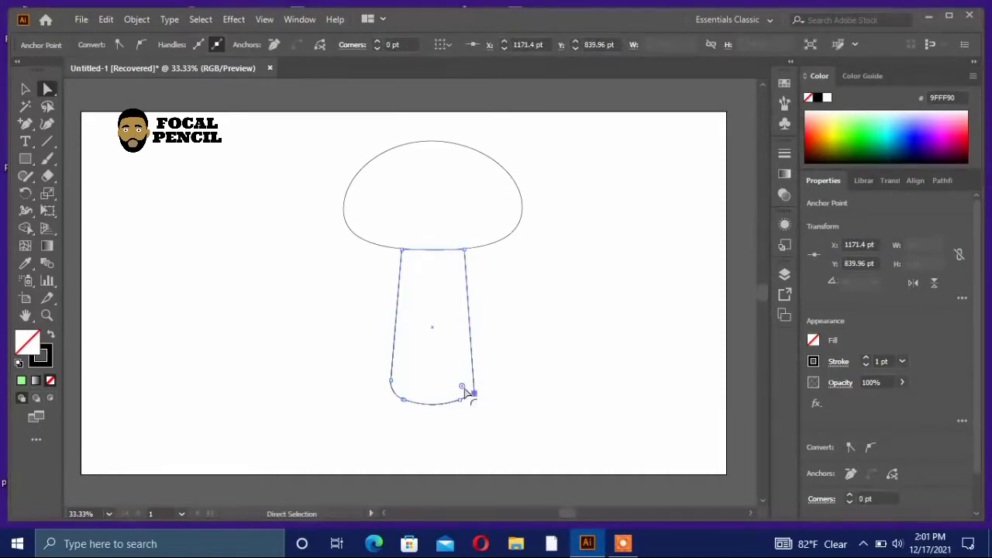
drag(464, 392, 459, 392)
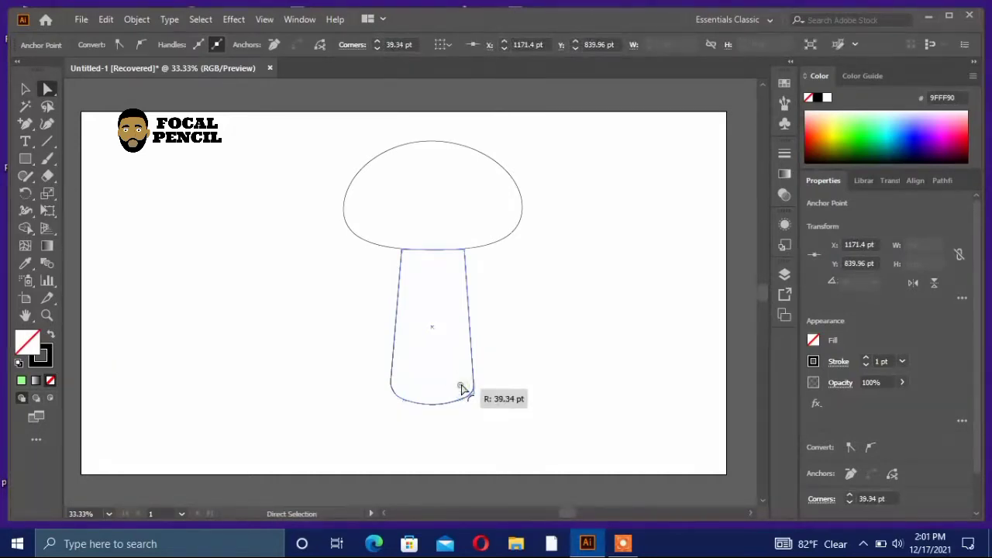
click(562, 270)
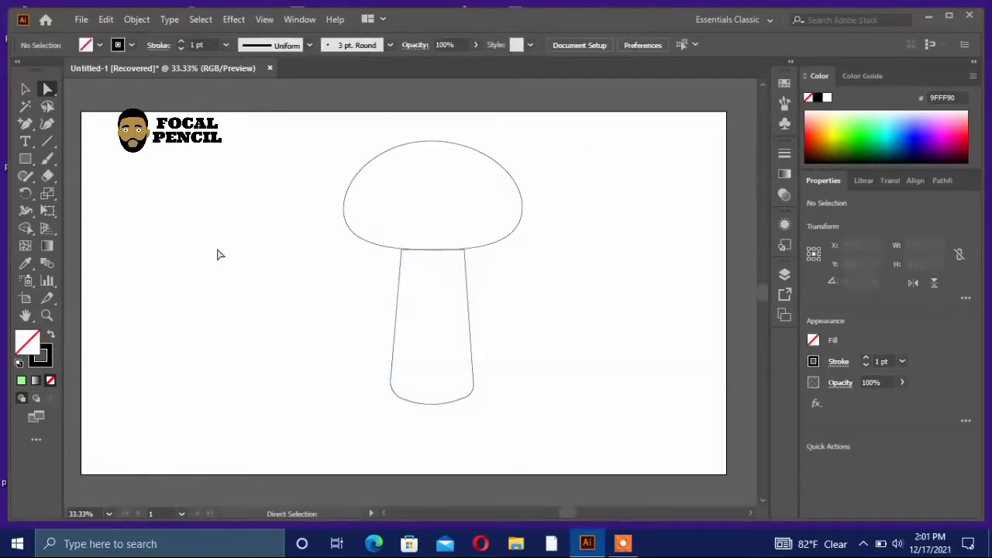
Draw two spots inside the cap: a circle about 47 pt wide at left and a flat ellipse about 63 by 19 pt near the top
click(27, 159)
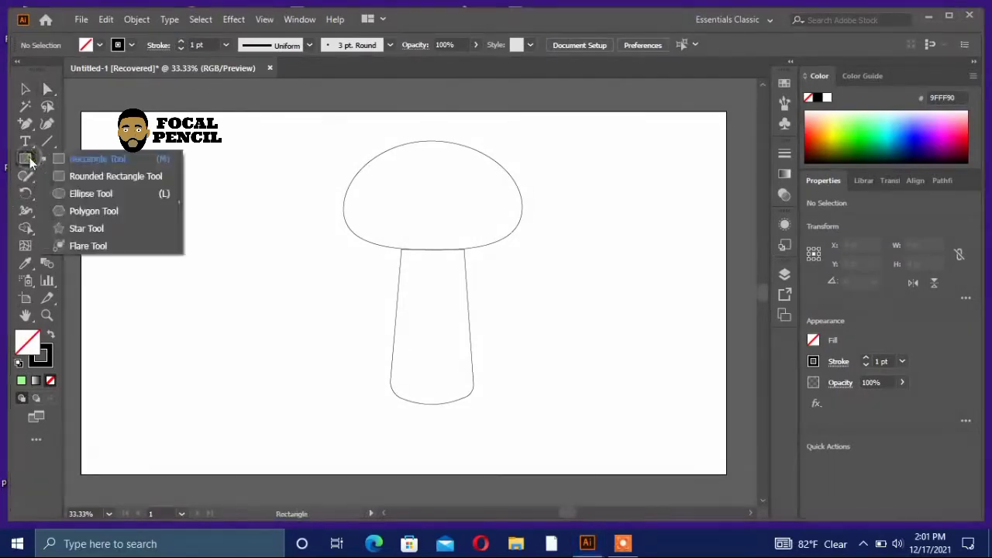
click(80, 192)
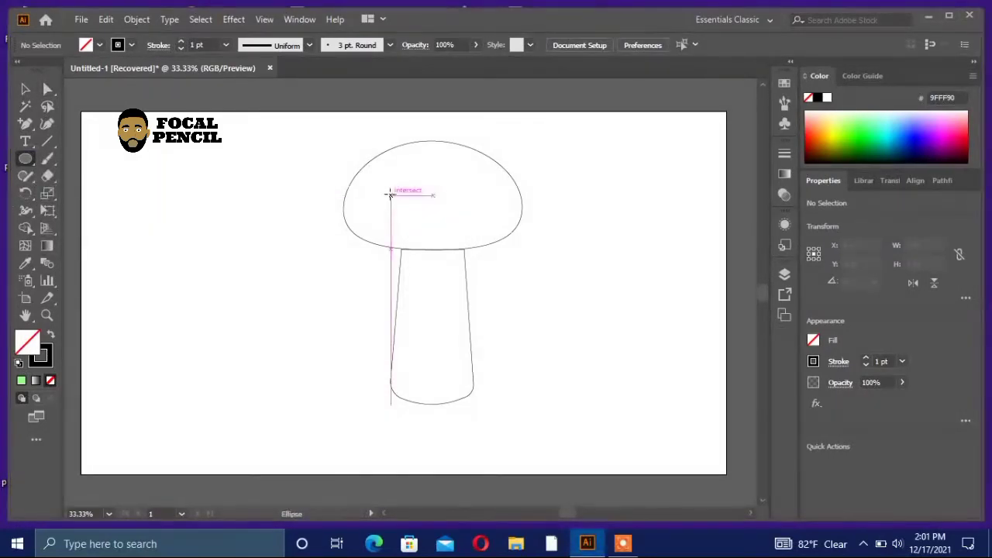
drag(391, 193, 404, 209)
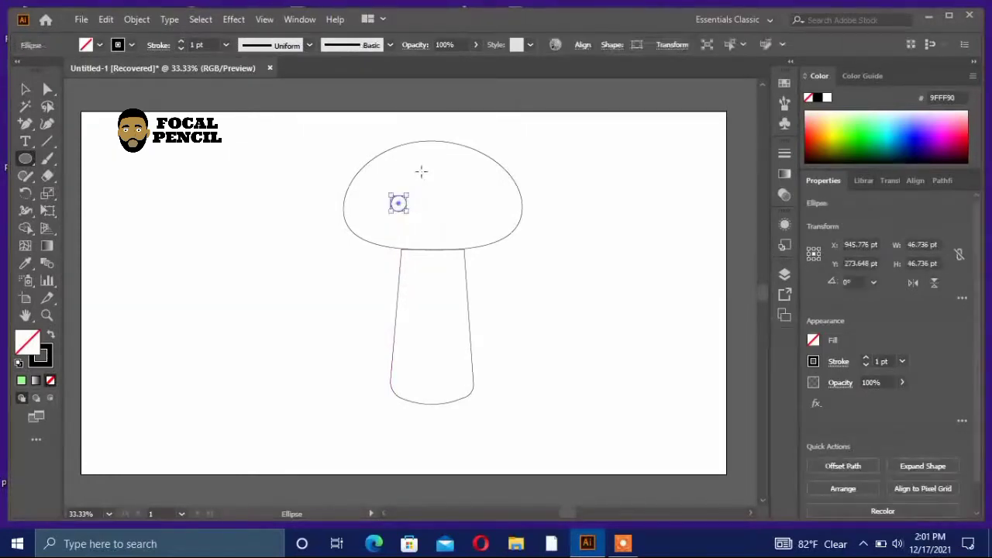
drag(422, 163, 442, 171)
key(ctrl)
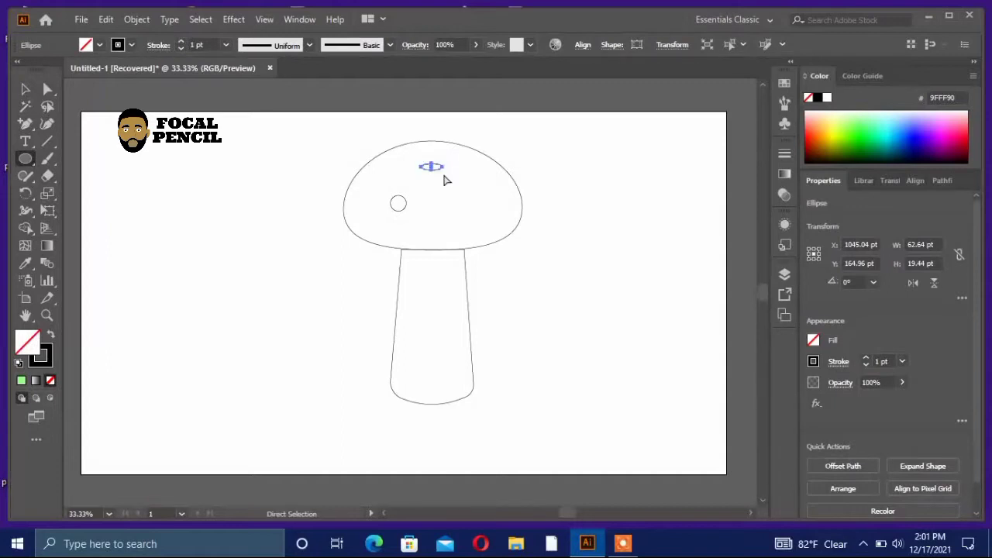
Draw a large and two smaller circles on the right side of the cap, and a flat ellipse about 73 by 10 pt along its top
key(ctrl+plus)
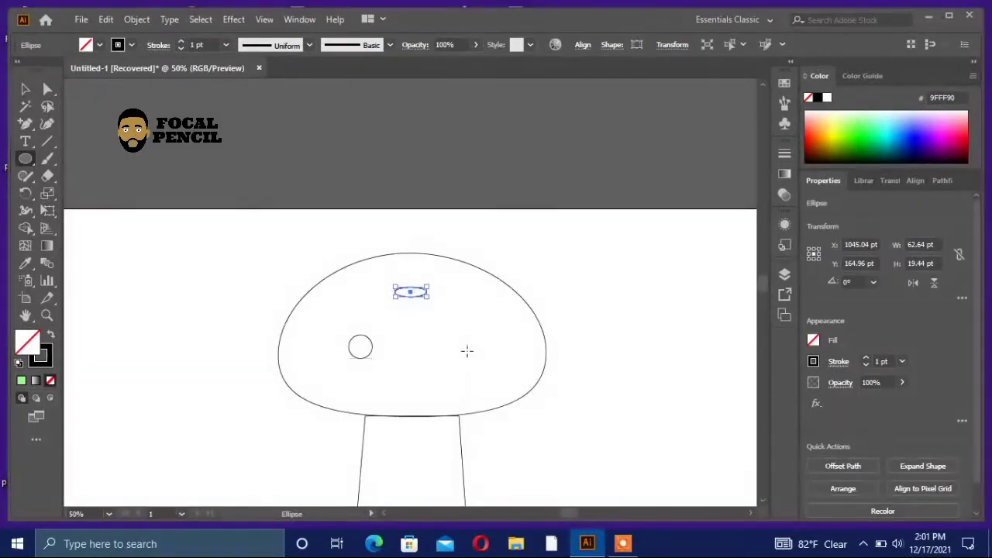
drag(467, 351, 519, 334)
drag(472, 282, 488, 298)
drag(389, 265, 436, 277)
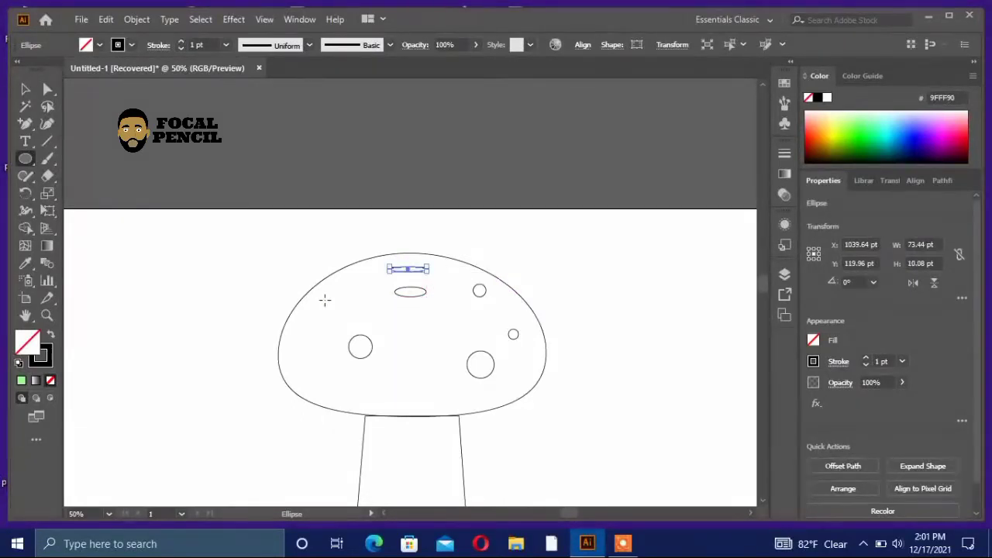
Add three small ellipses and a circle at the cap's left, lower and central areas, plus circles about 20 and 18 pt wide near the middle
drag(318, 297, 308, 316)
drag(291, 358, 300, 370)
drag(349, 393, 377, 399)
drag(408, 355, 411, 361)
drag(422, 329, 433, 339)
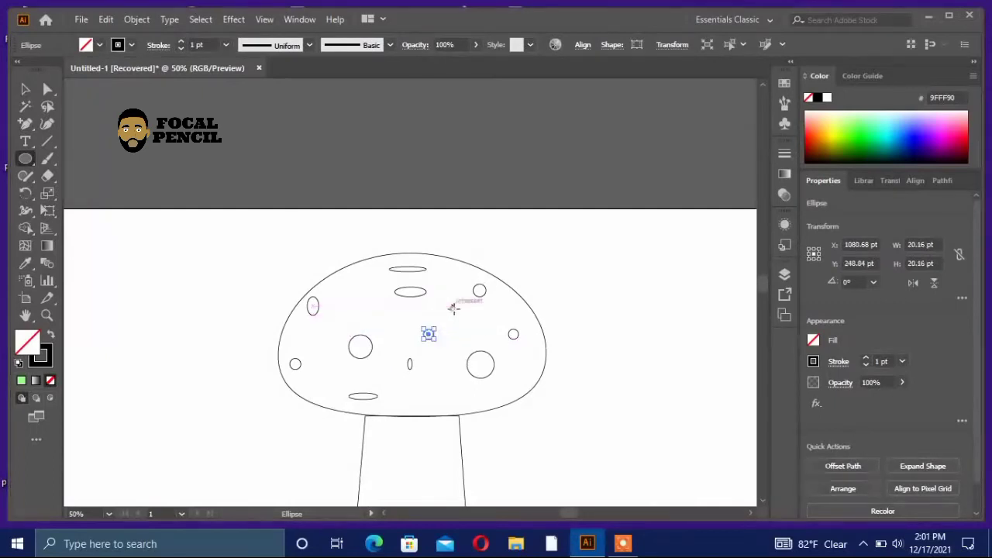
drag(452, 304, 460, 312)
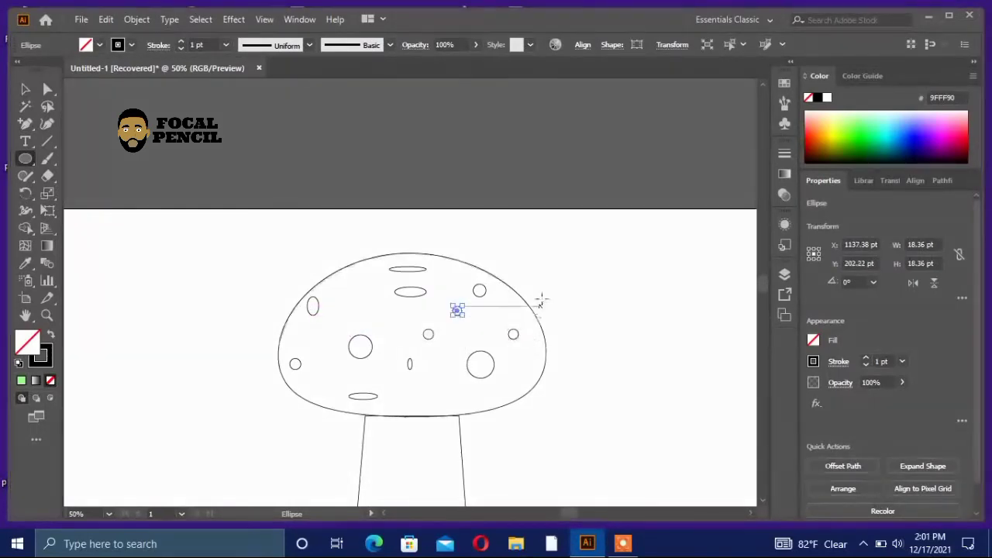
Select the two flat ellipses near the cap's top and the four small circles at right together, undoing the accidental resize
scroll(539, 298, down, 3)
scroll(542, 293, up, 2)
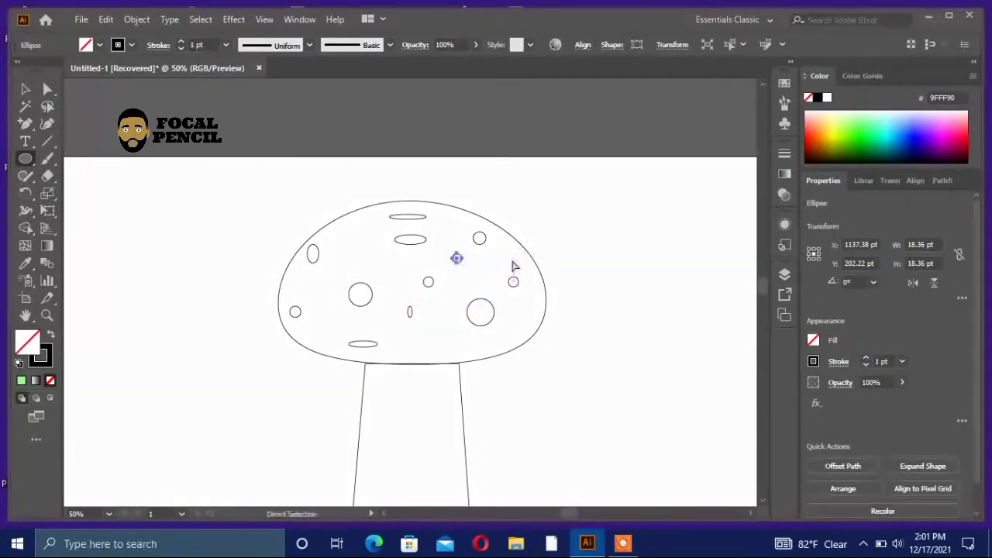
key(ctrl+minus)
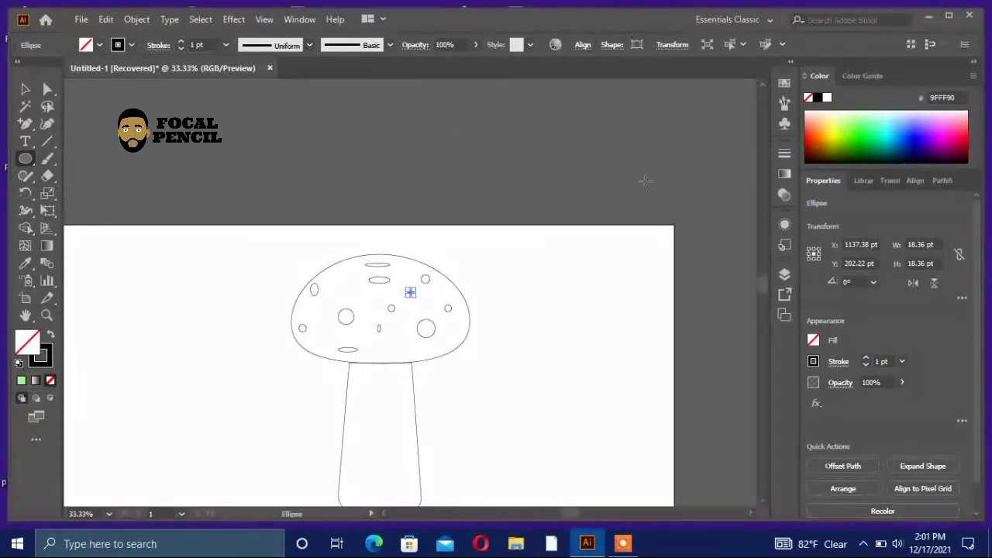
scroll(602, 255, down, 4)
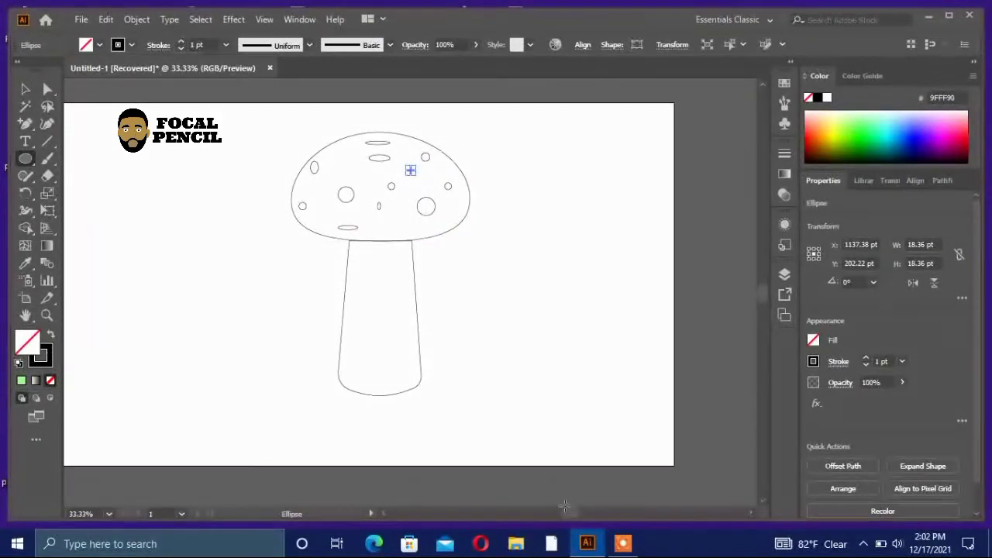
click(25, 89)
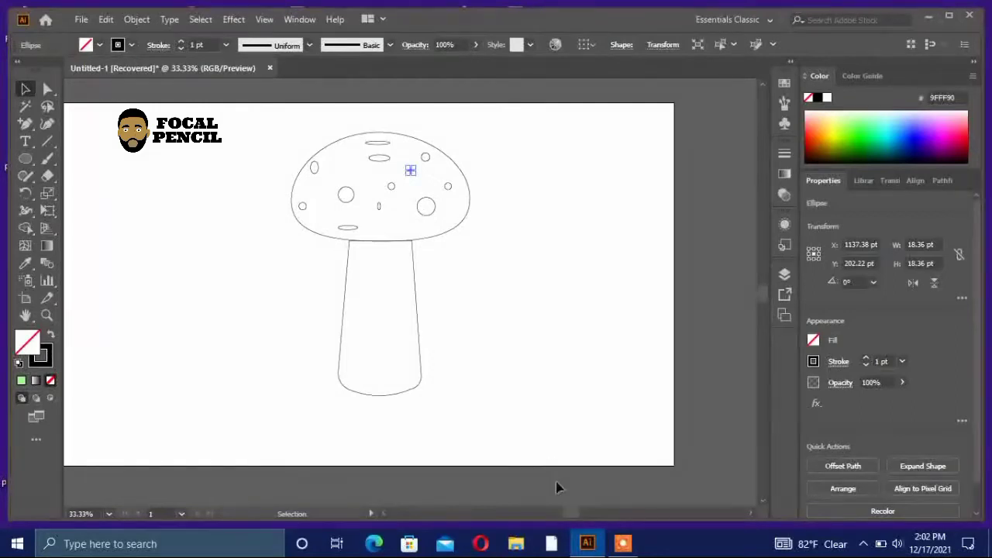
drag(572, 516, 564, 514)
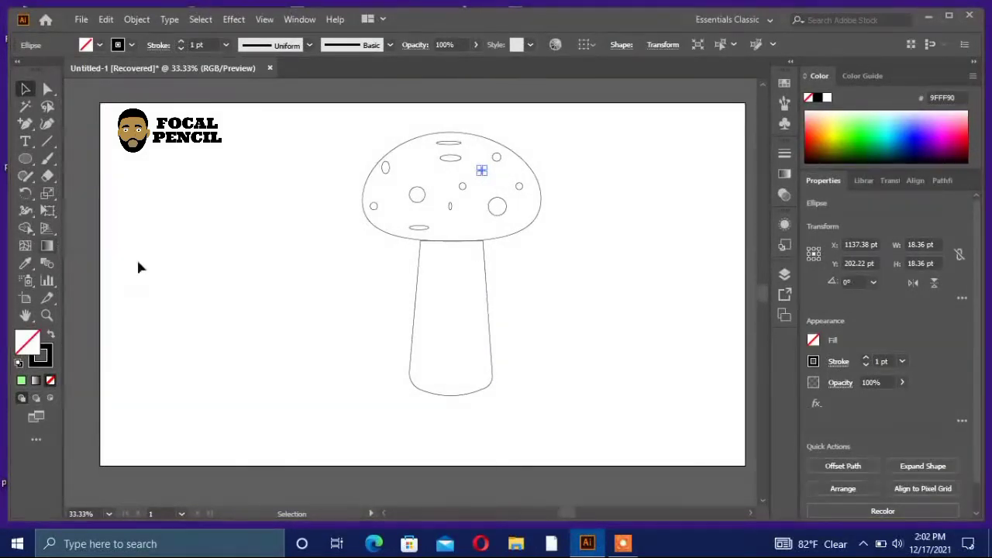
click(457, 145)
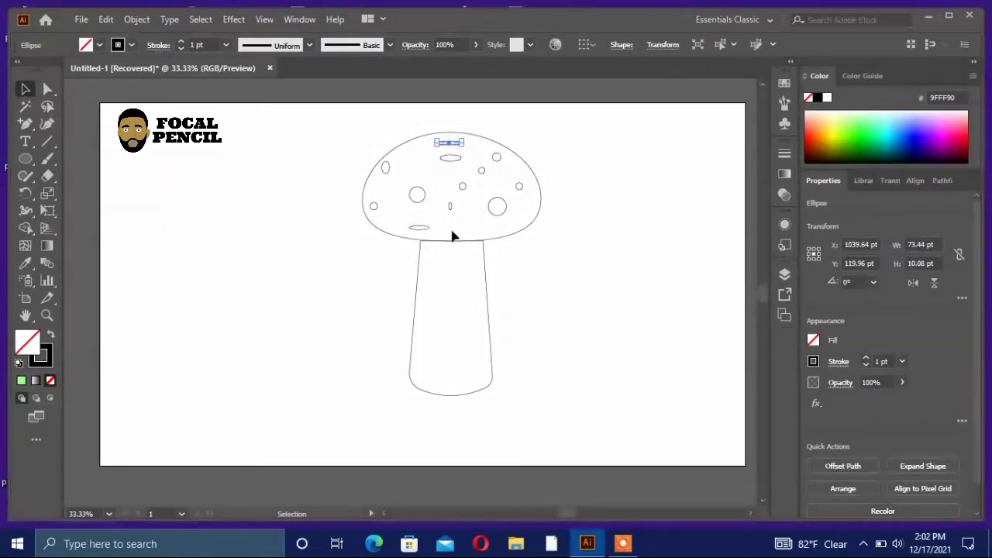
shift+click(457, 159)
shift+click(497, 158)
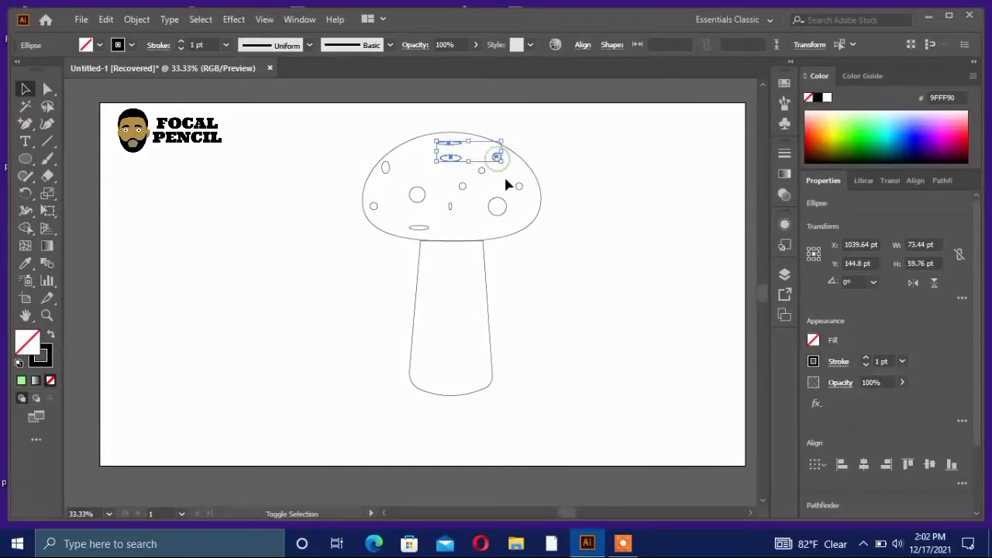
shift+click(519, 186)
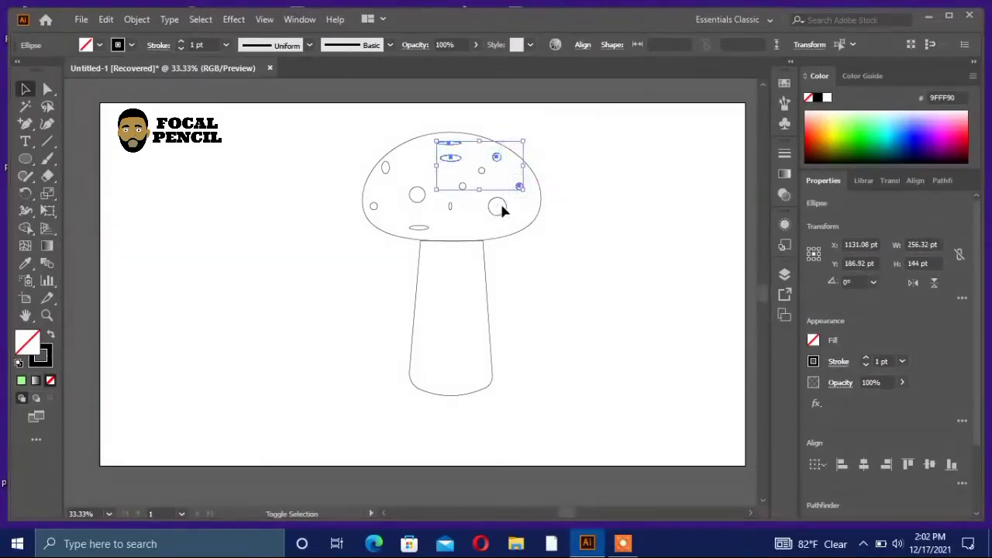
shift+click(481, 170)
shift+click(463, 185)
drag(480, 190, 480, 187)
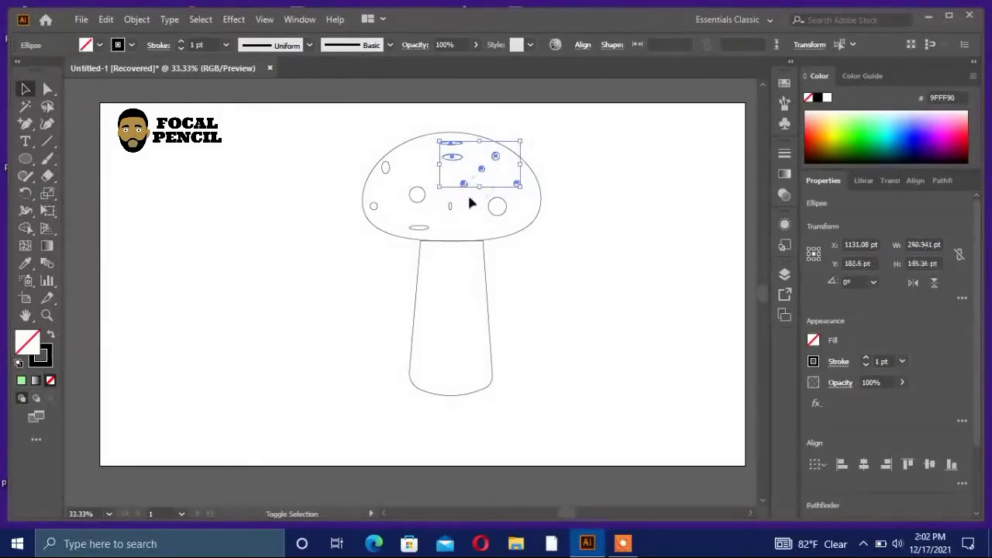
key(ctrl+z)
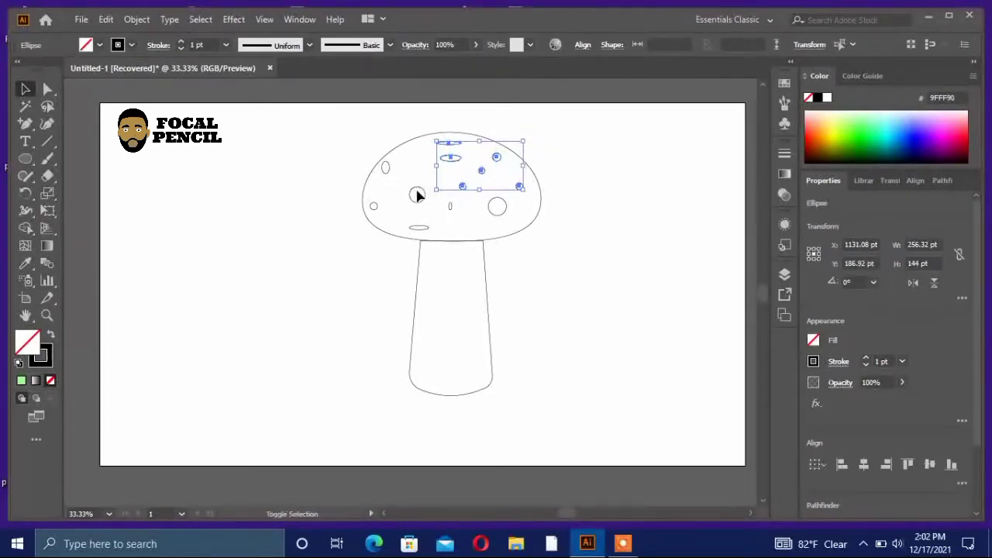
Add the remaining six spots and the cap outline to the selection
shift+click(450, 206)
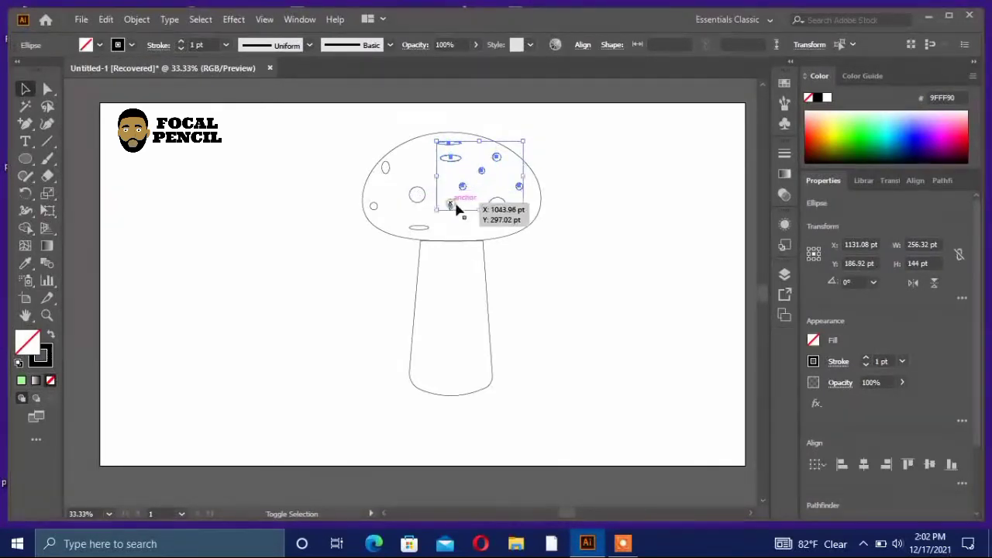
shift+click(497, 207)
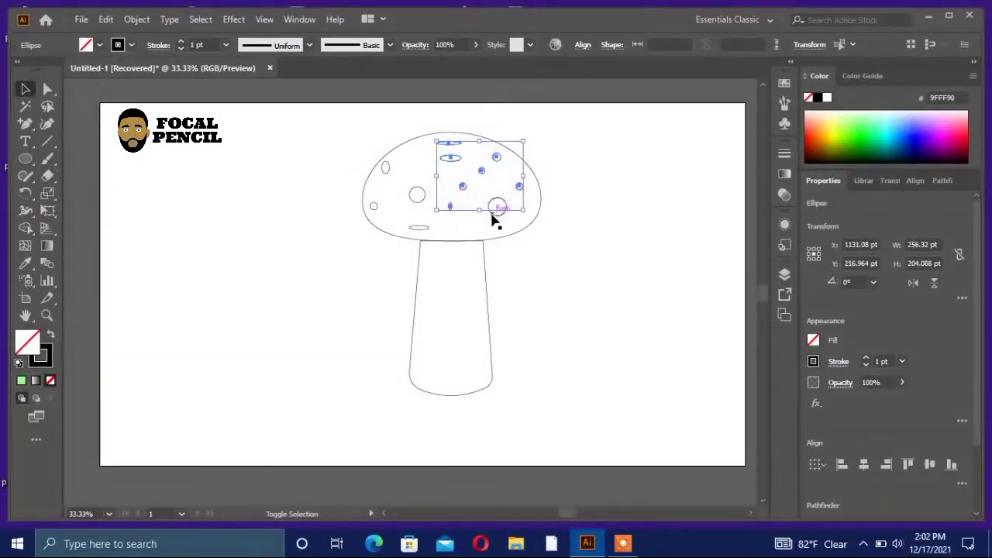
shift+click(492, 217)
shift+click(422, 227)
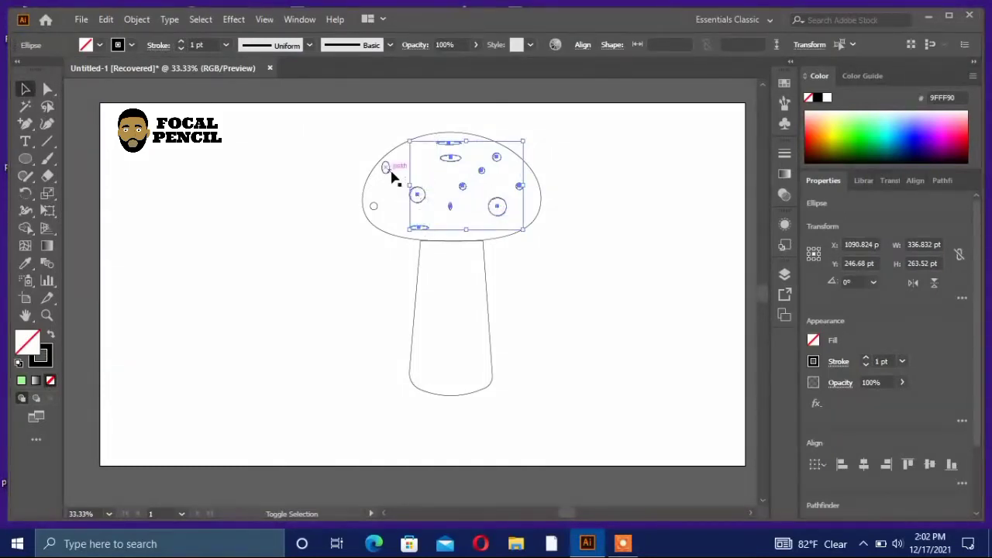
shift+click(386, 167)
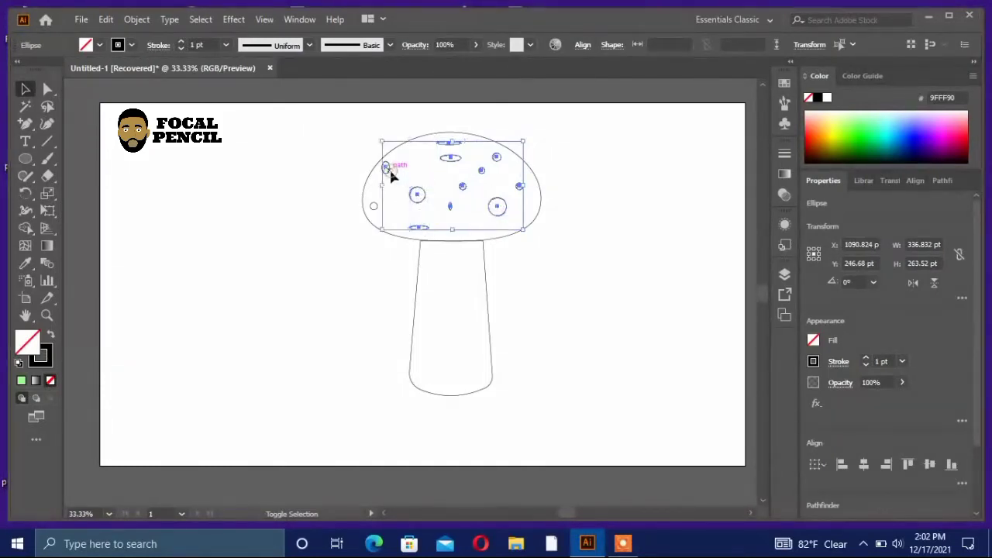
shift+click(377, 207)
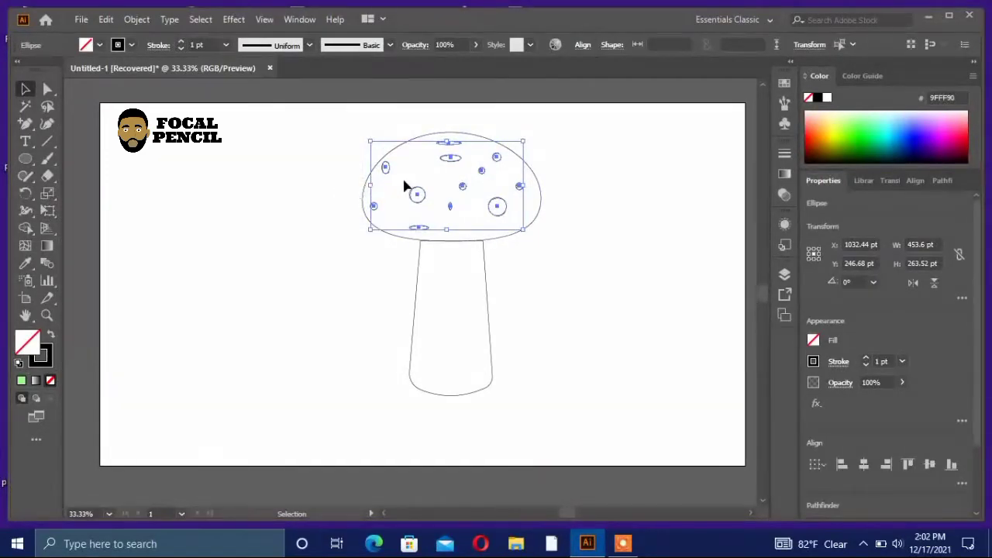
click(540, 186)
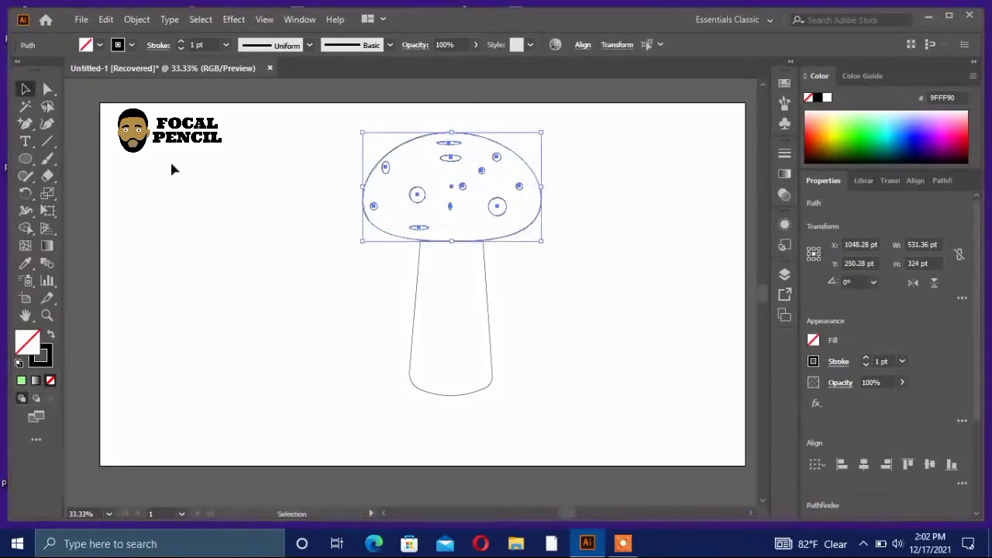
Use Shape Builder to cut the spots out of the cap area and fill that area with orange FF5F14
click(27, 227)
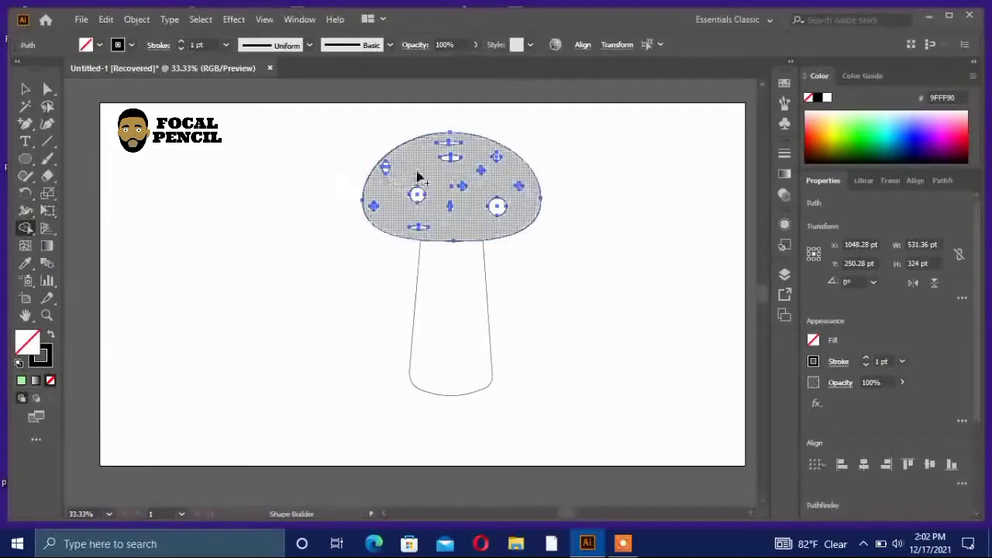
click(451, 160)
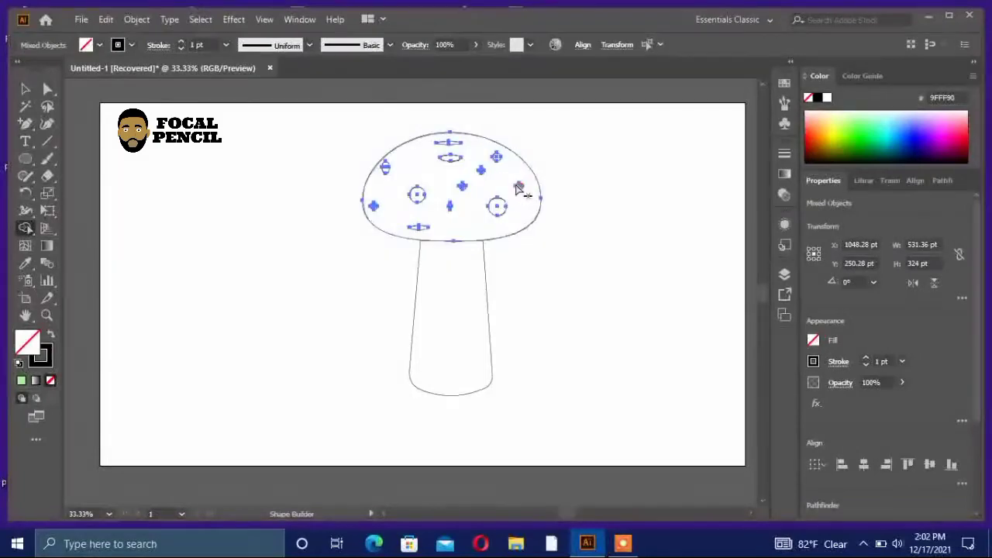
click(818, 129)
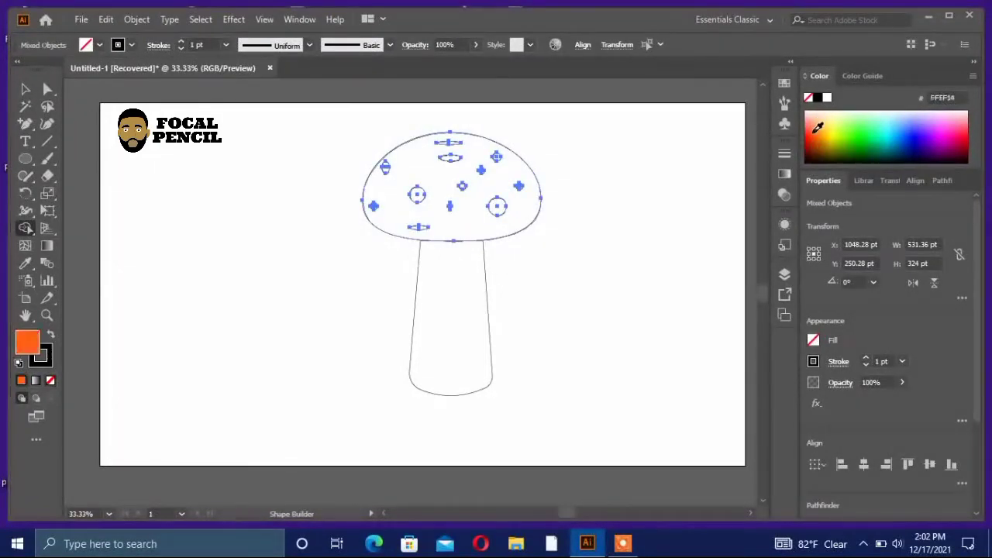
click(481, 155)
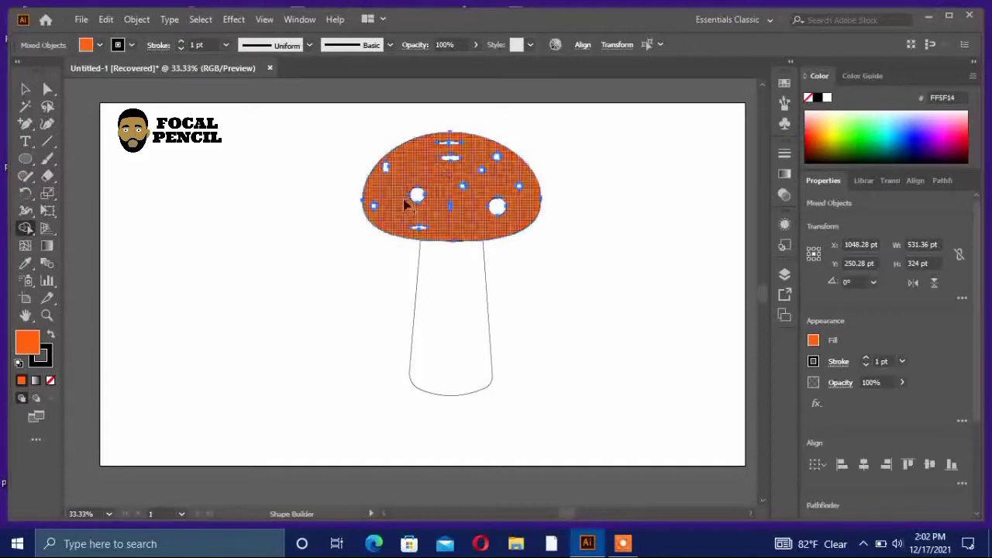
Refill the cap area around the spots with dark red C02E00 using Shape Builder, and deselect everything
click(815, 130)
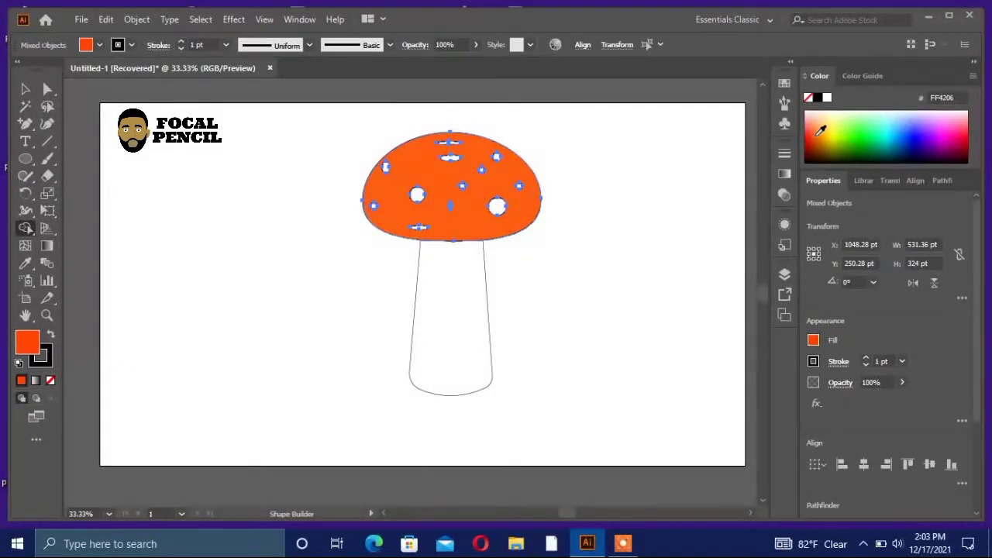
click(817, 147)
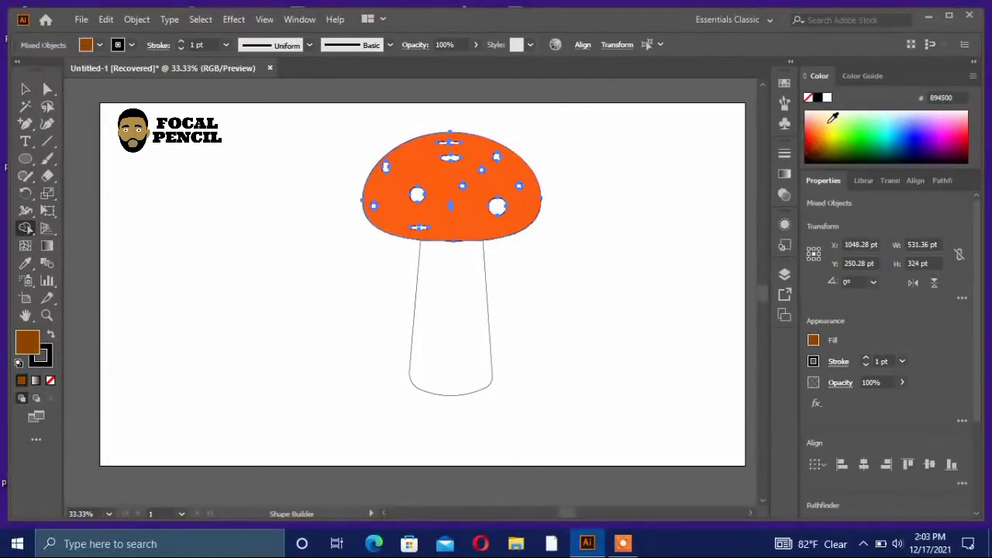
click(824, 125)
click(815, 127)
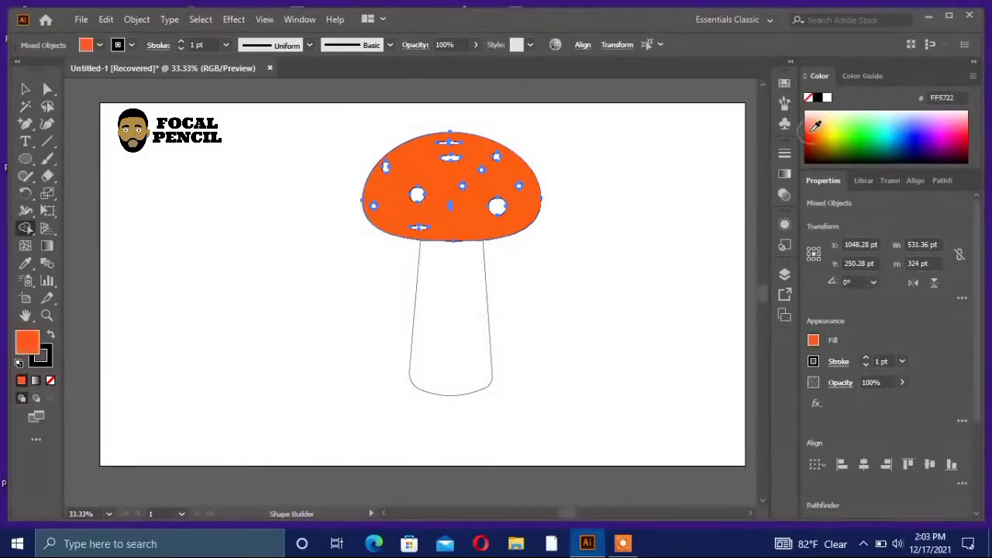
click(808, 141)
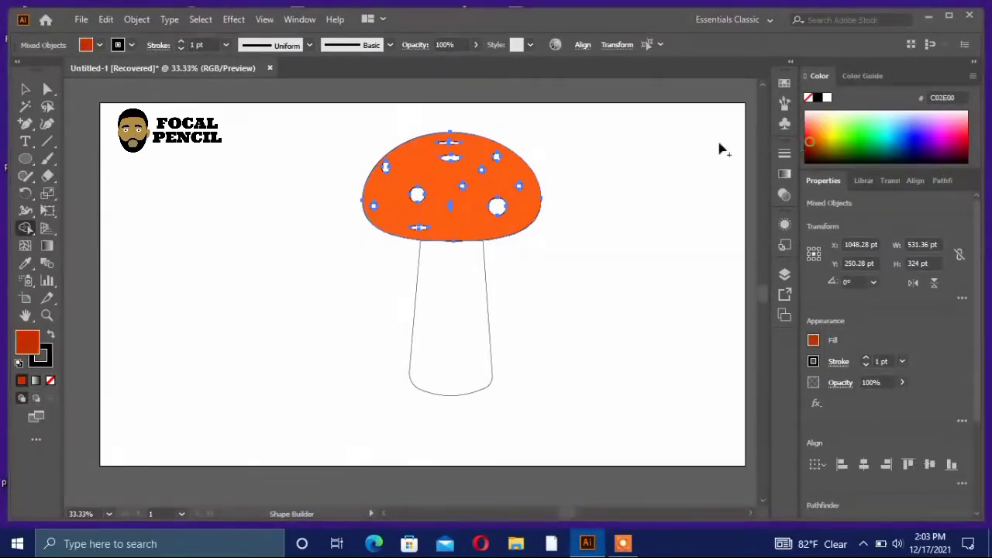
click(512, 165)
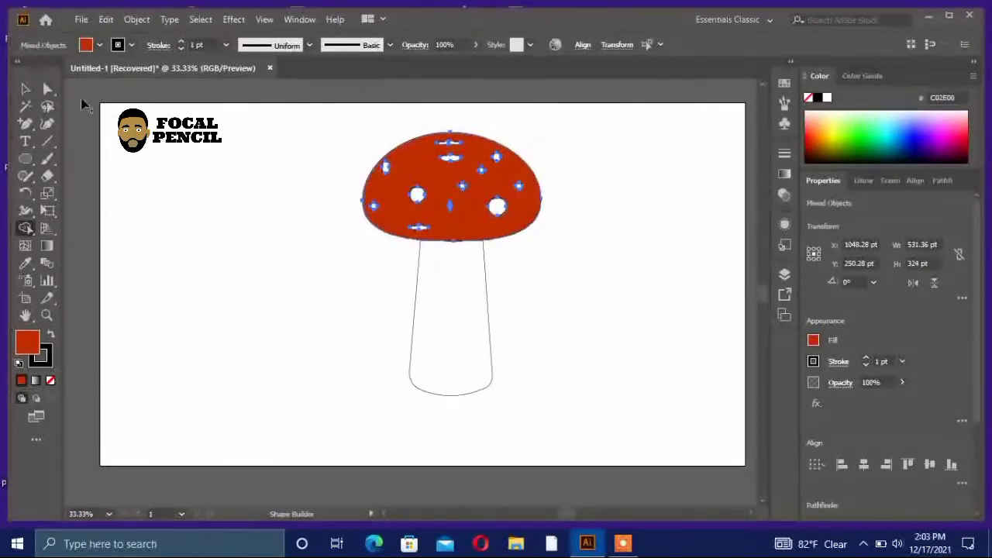
click(27, 91)
click(246, 170)
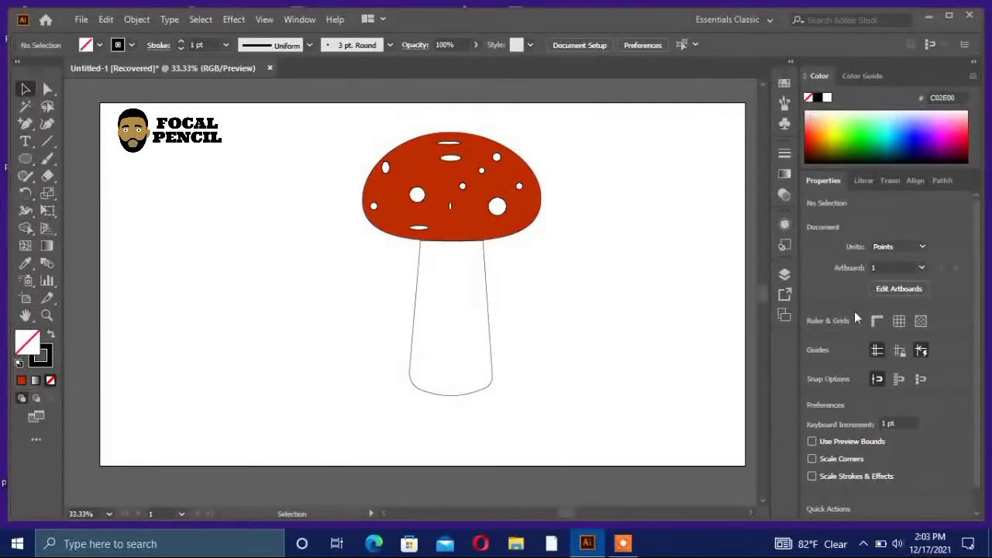
Change the cap's fill to the bright red swatch ED1C24
click(810, 129)
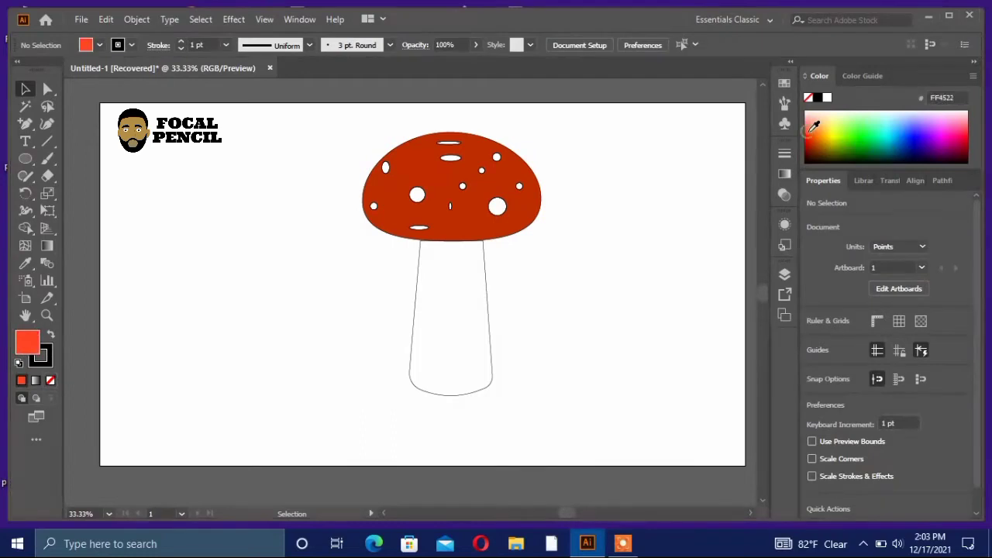
click(531, 201)
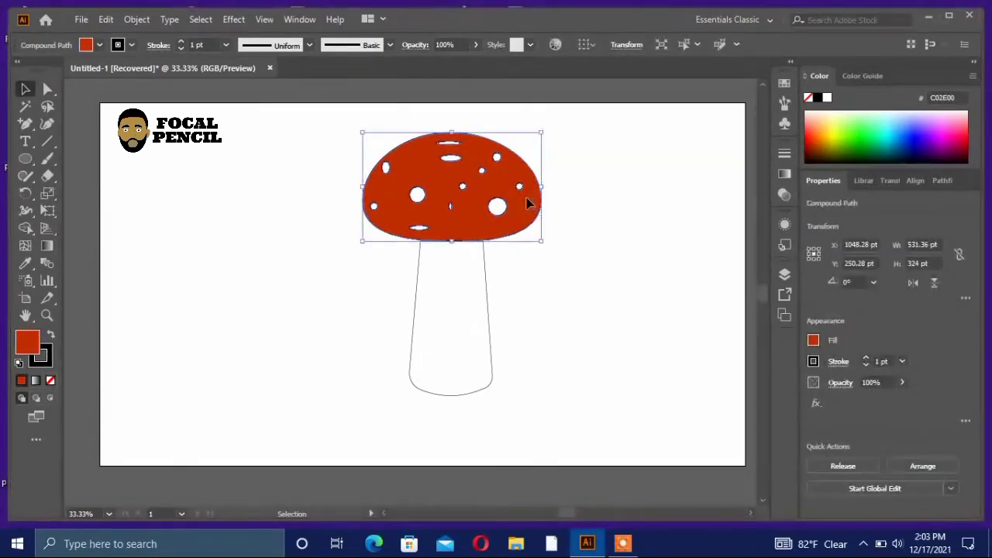
click(813, 341)
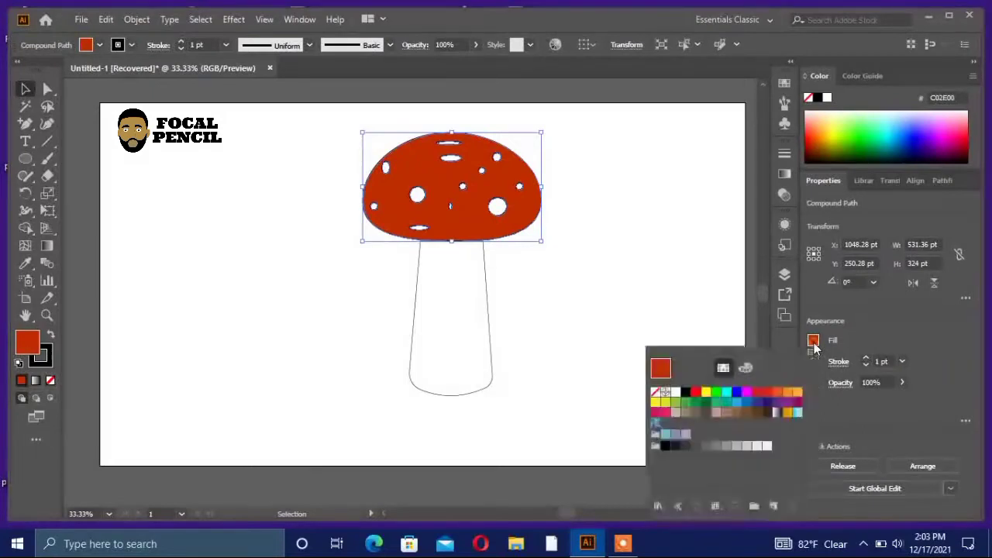
click(766, 394)
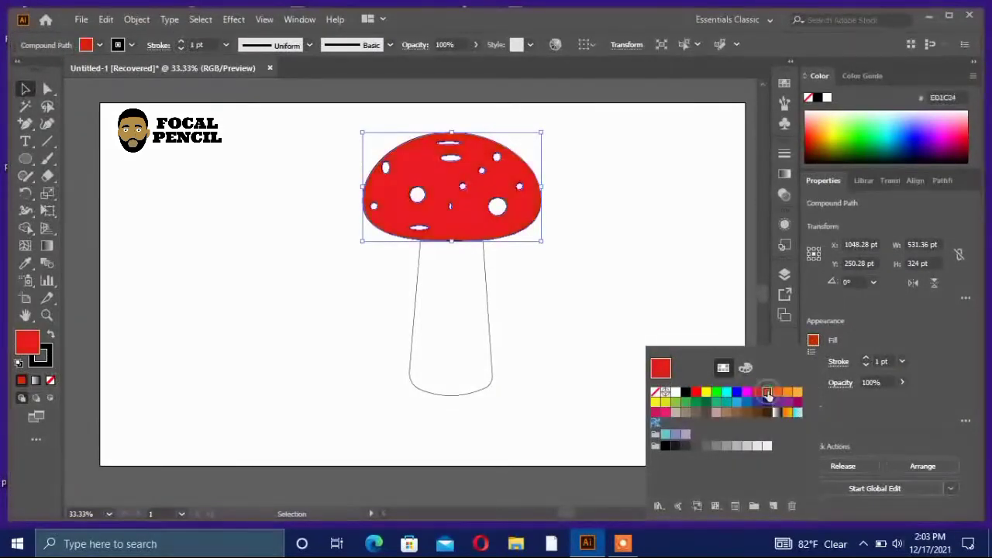
click(668, 222)
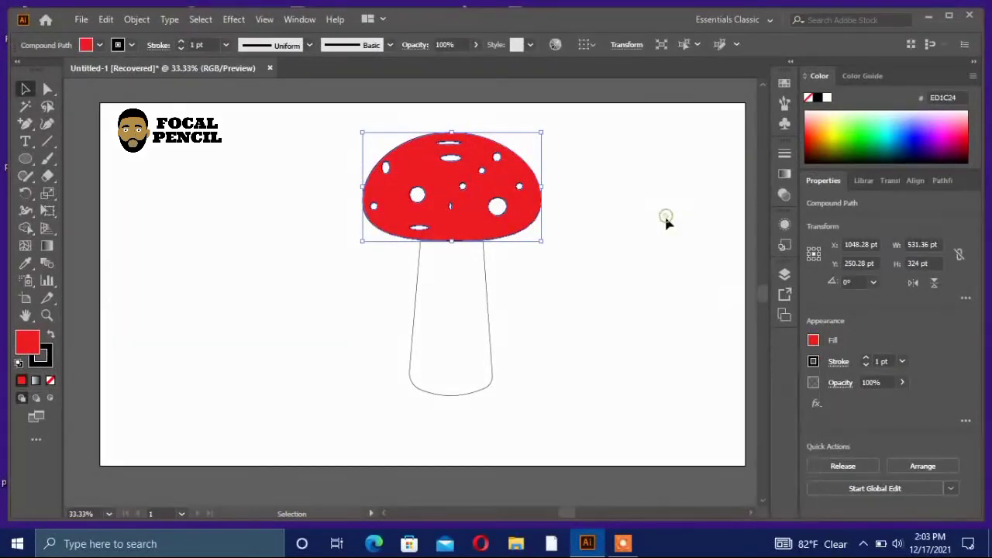
Fill the large round spot on the right side of the mushroom cap with white
click(494, 209)
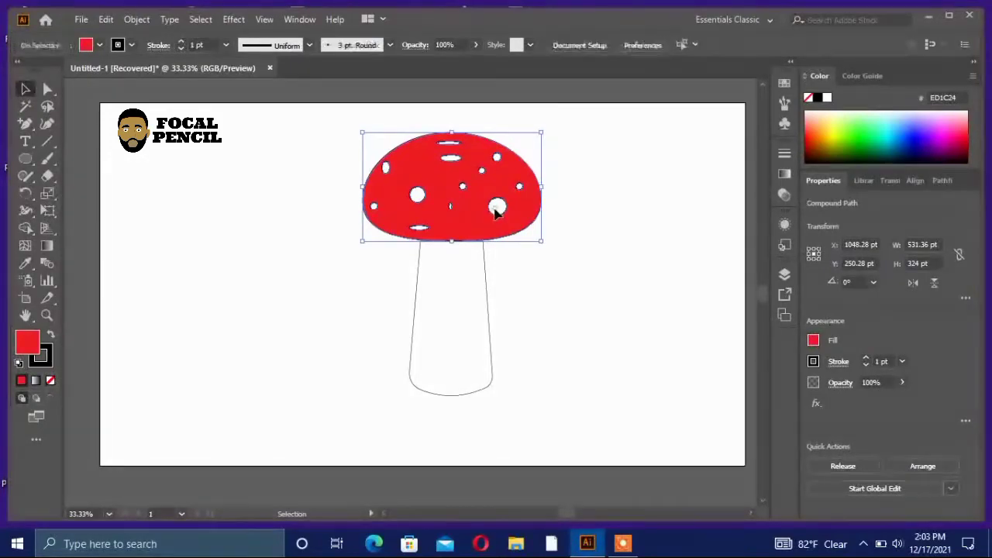
click(492, 207)
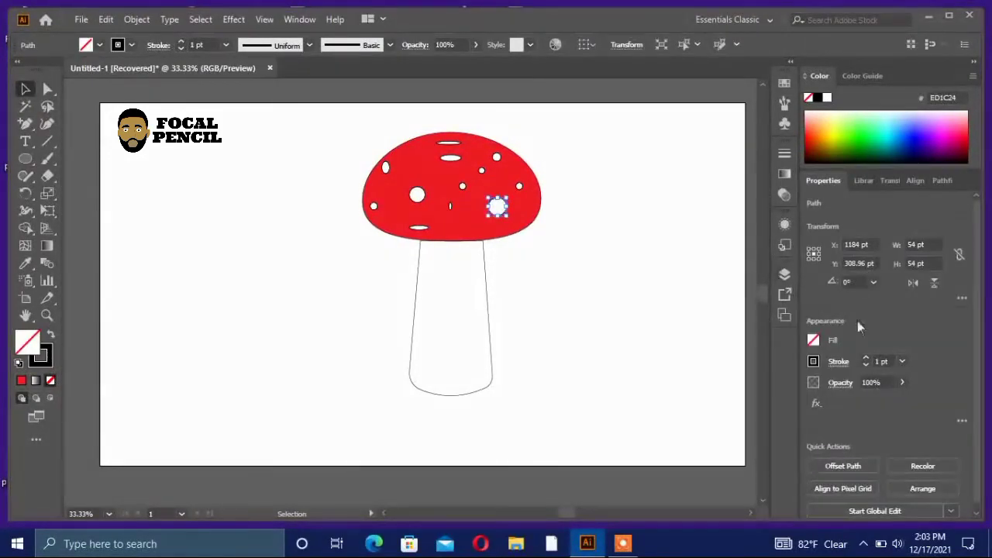
click(813, 342)
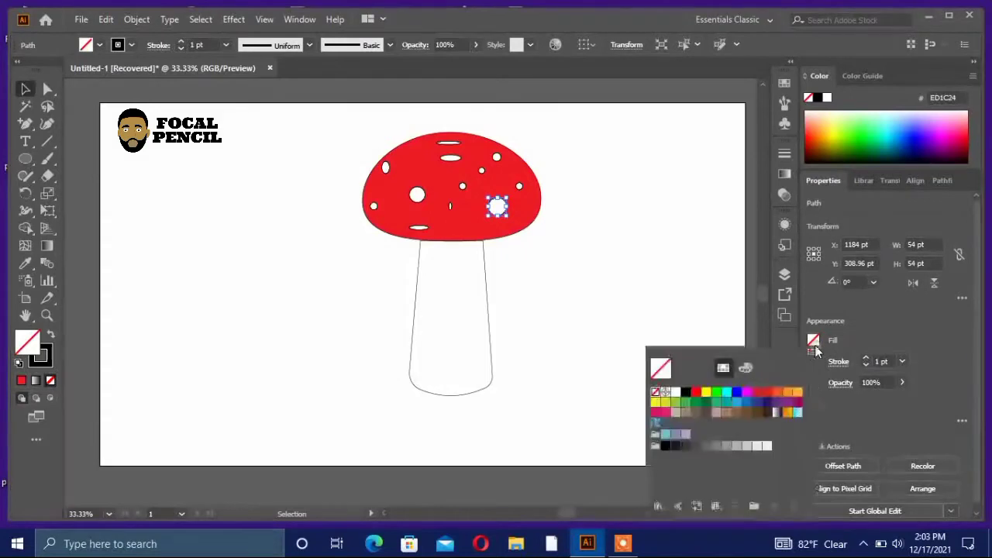
click(676, 393)
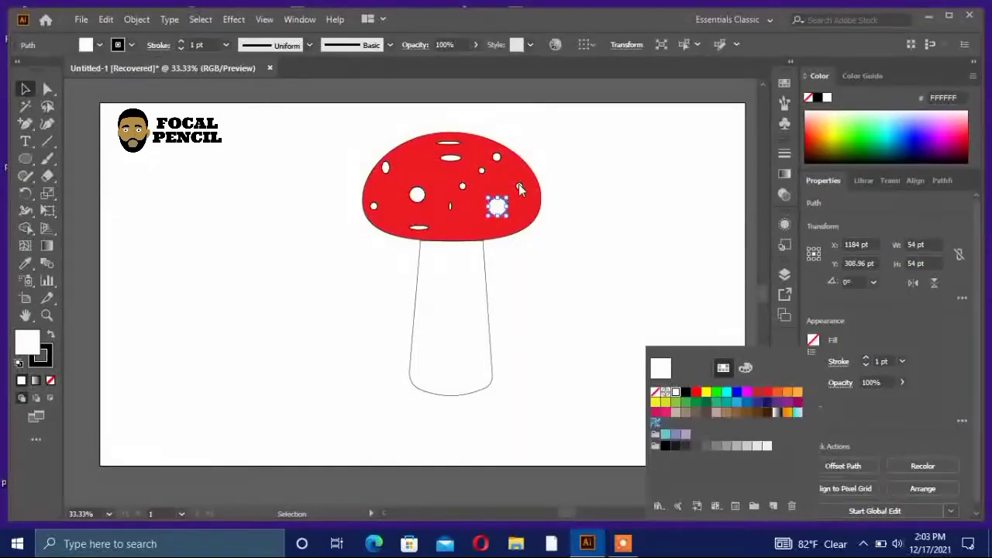
click(519, 186)
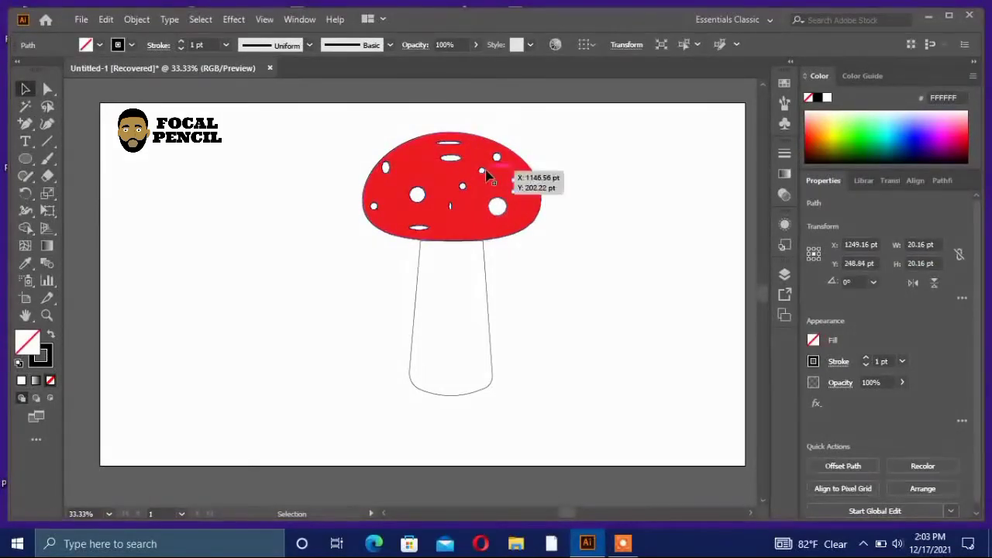
click(481, 170)
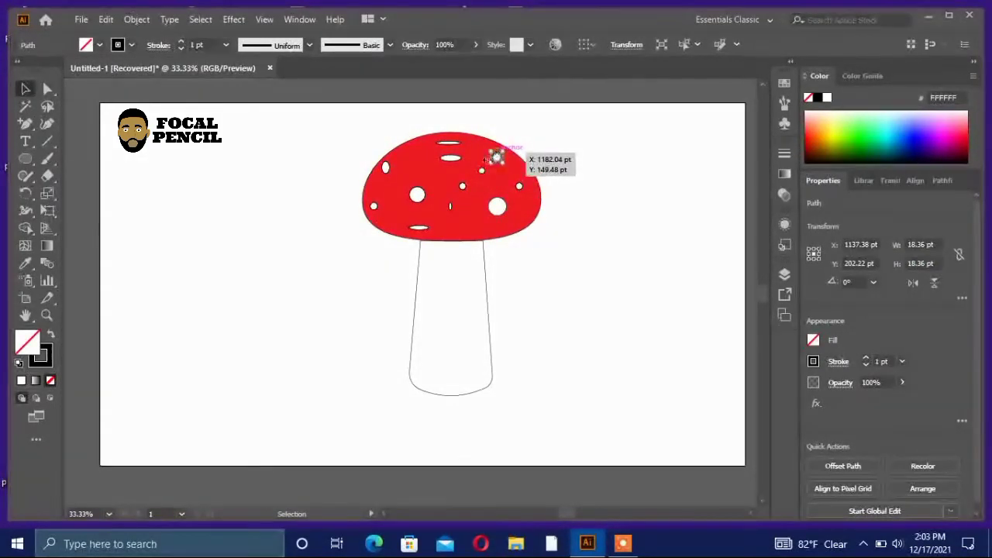
click(496, 157)
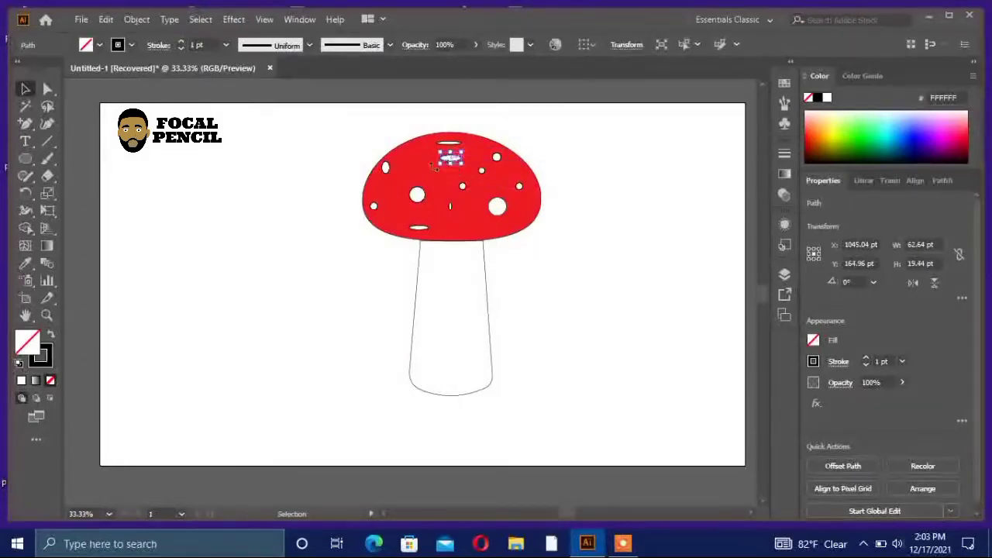
click(447, 144)
click(453, 147)
click(416, 194)
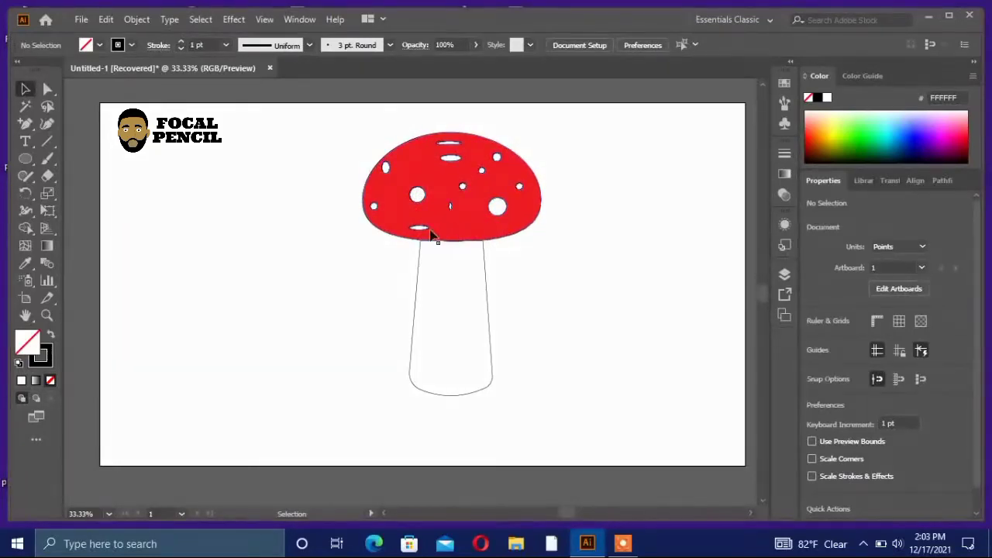
Fill the flat oval spot near the cap's lower edge with white
click(421, 227)
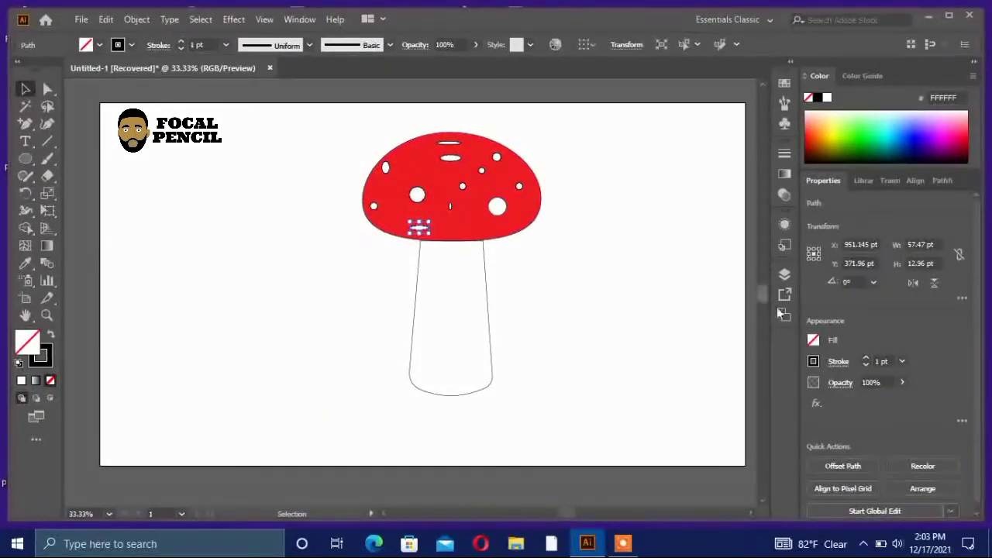
click(811, 340)
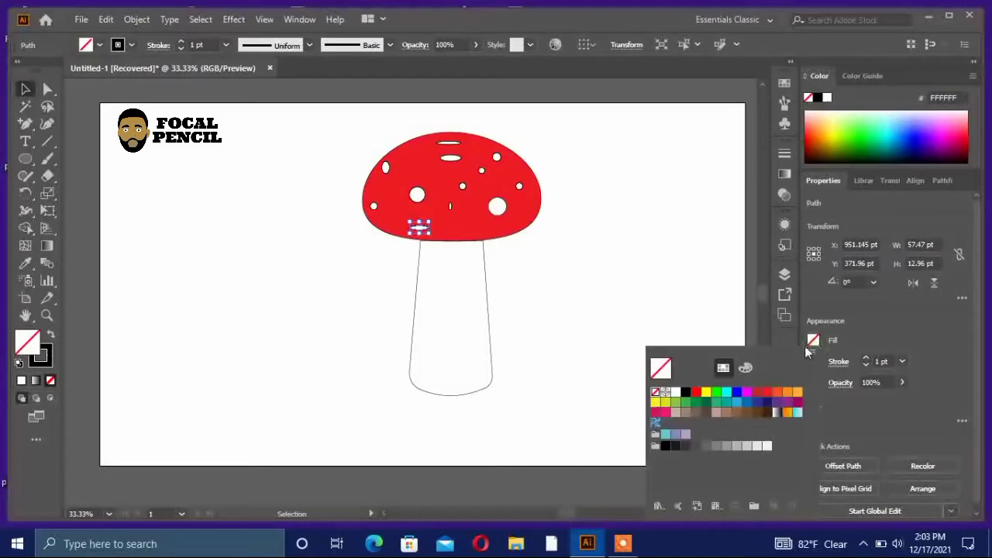
click(675, 392)
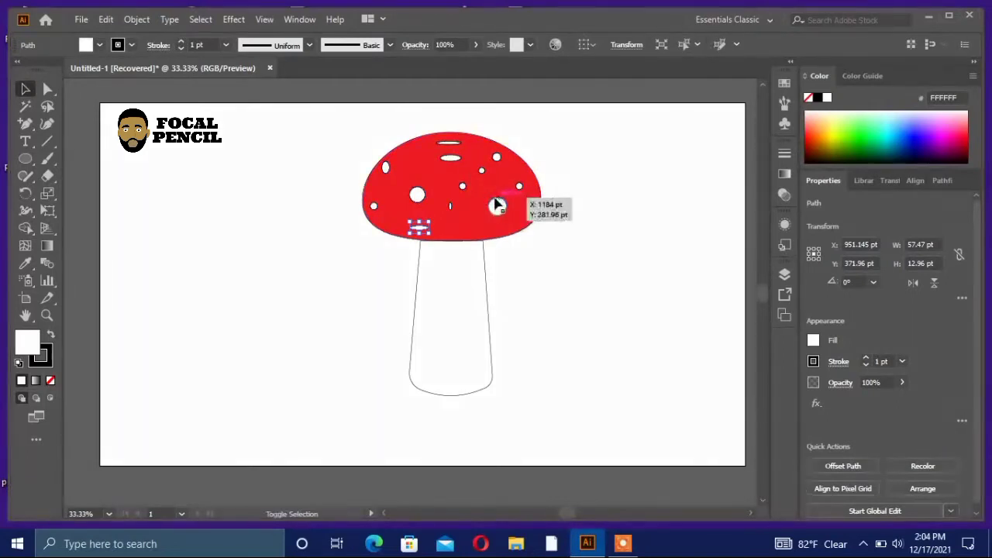
Add the two large spots, left-edge spots, top ovals and small right-edge spot to the selection and fill them all with white
shift+click(496, 205)
shift+click(417, 194)
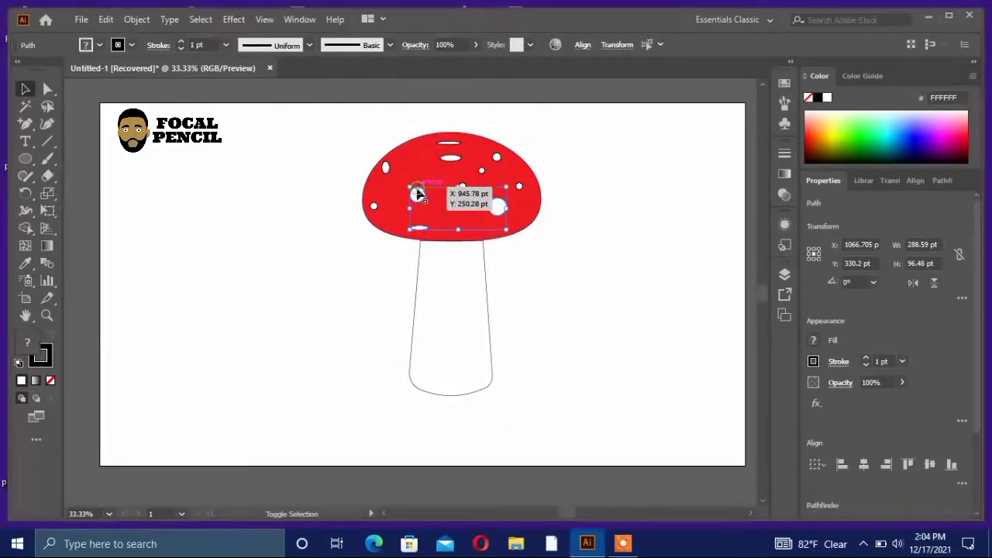
shift+click(385, 166)
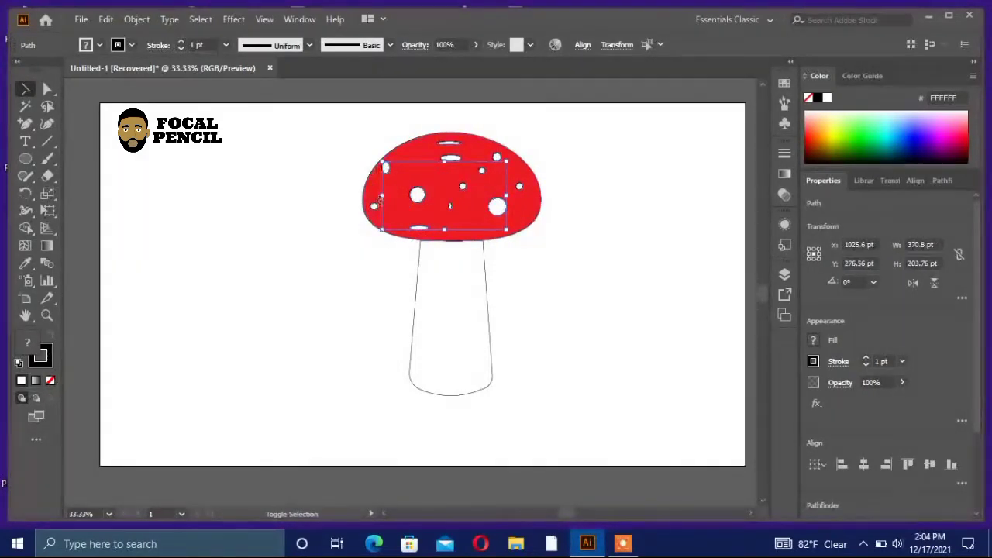
shift+click(375, 208)
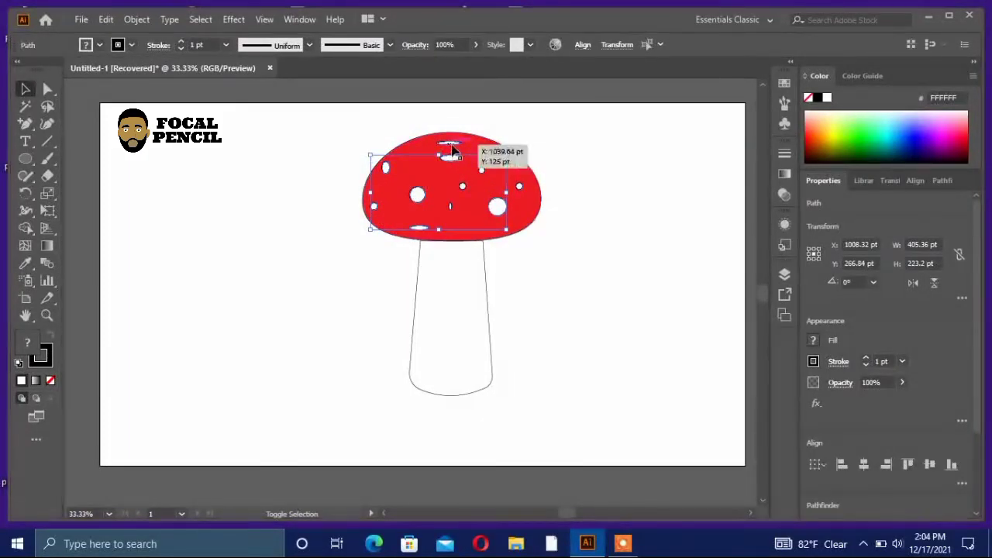
shift+click(449, 142)
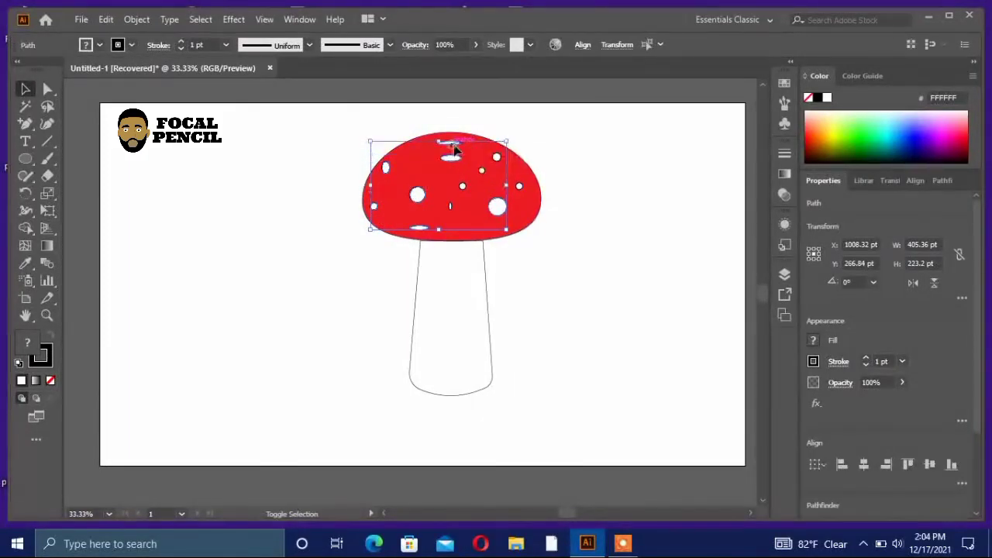
shift+click(519, 186)
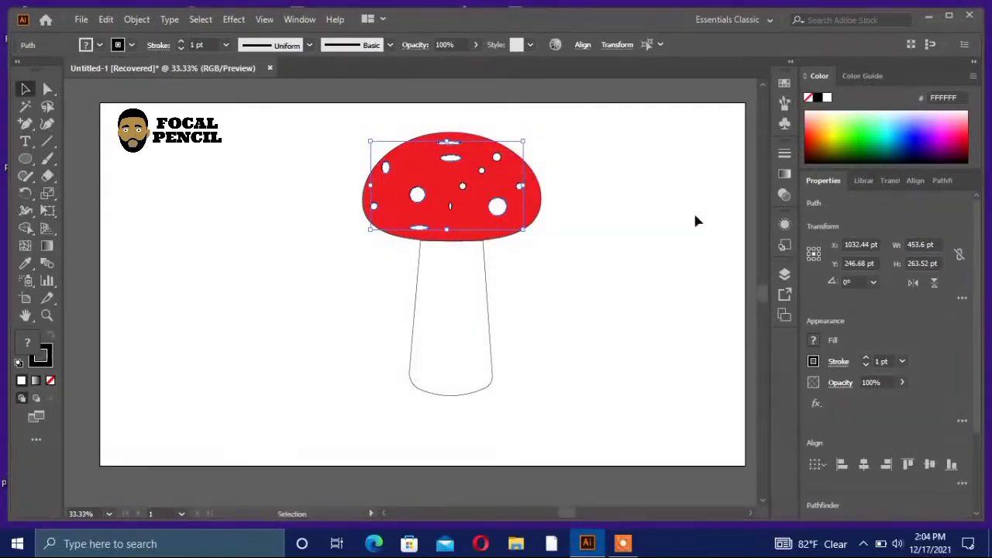
click(812, 340)
click(676, 393)
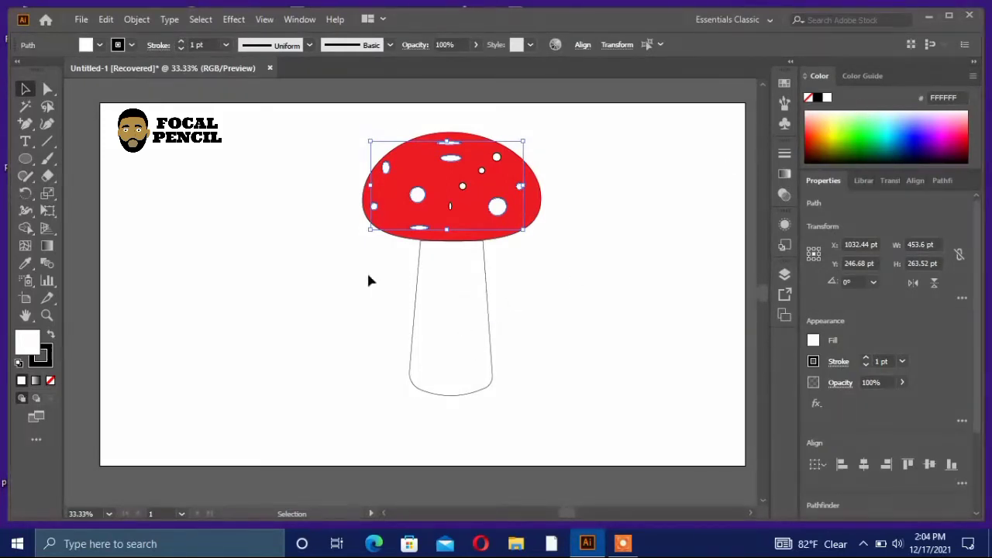
Fill the mushroom stem with pale yellow F5FF75 and deselect it
click(416, 293)
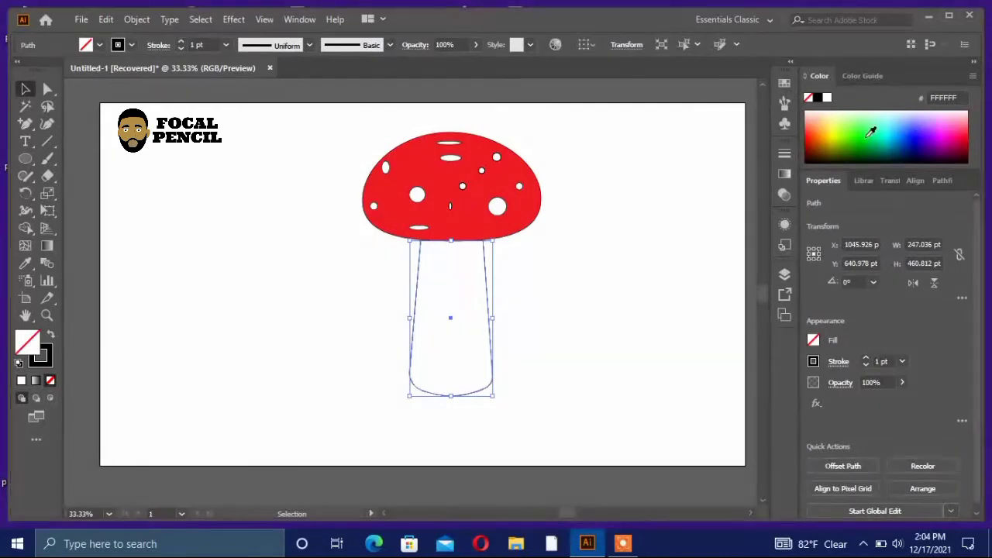
click(835, 133)
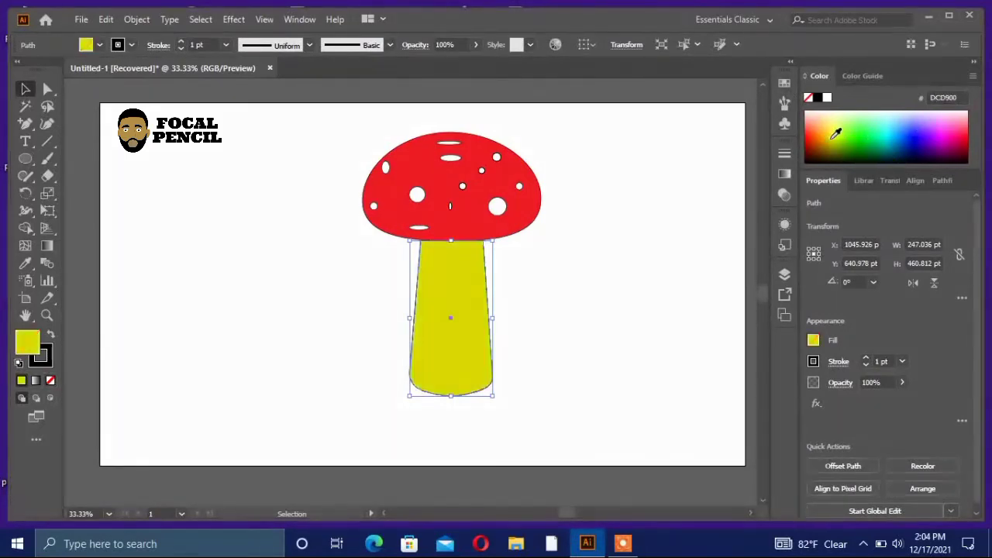
click(843, 125)
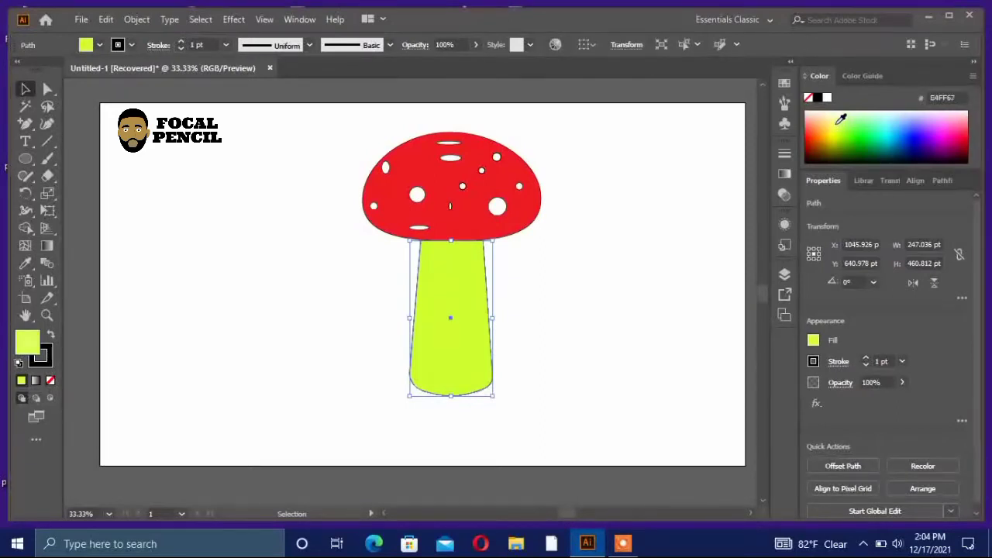
click(840, 118)
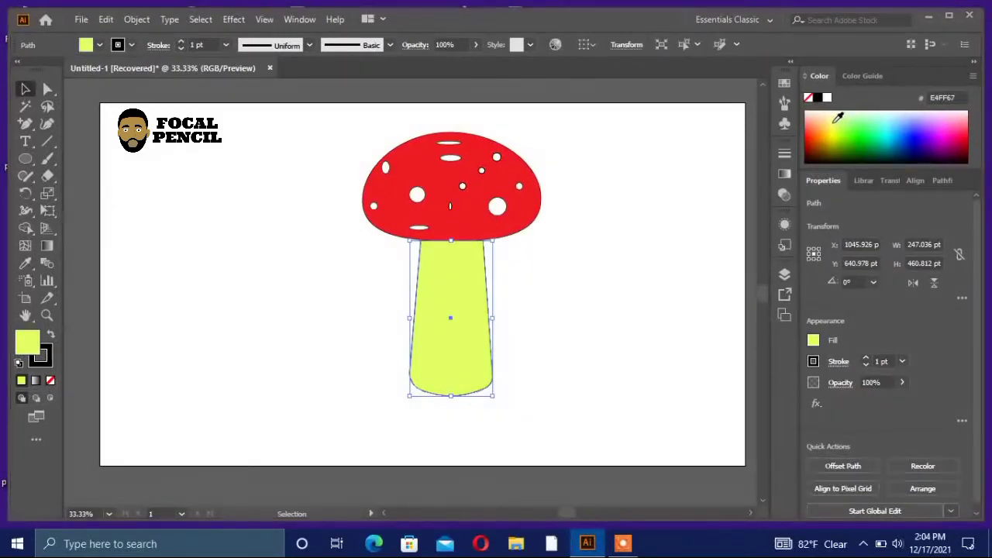
click(835, 121)
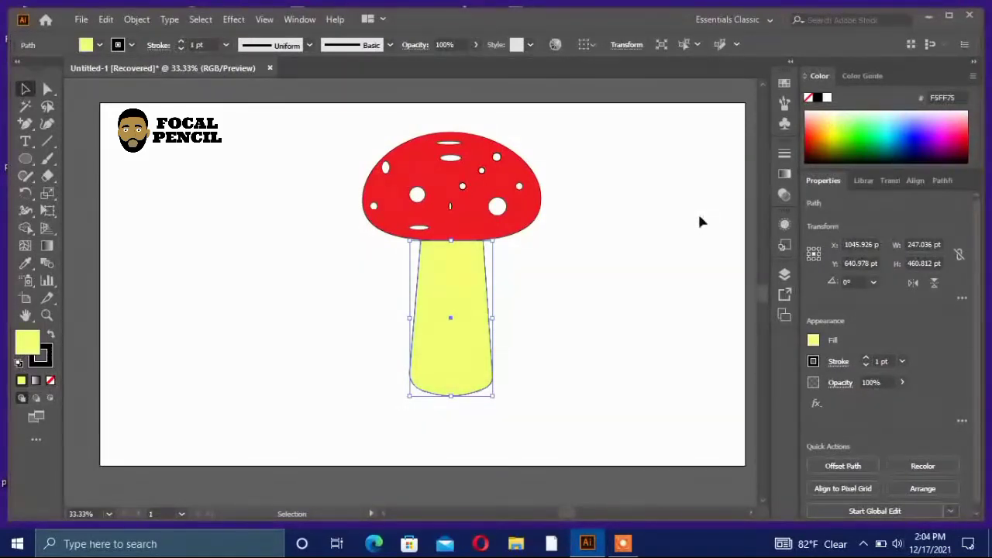
click(678, 208)
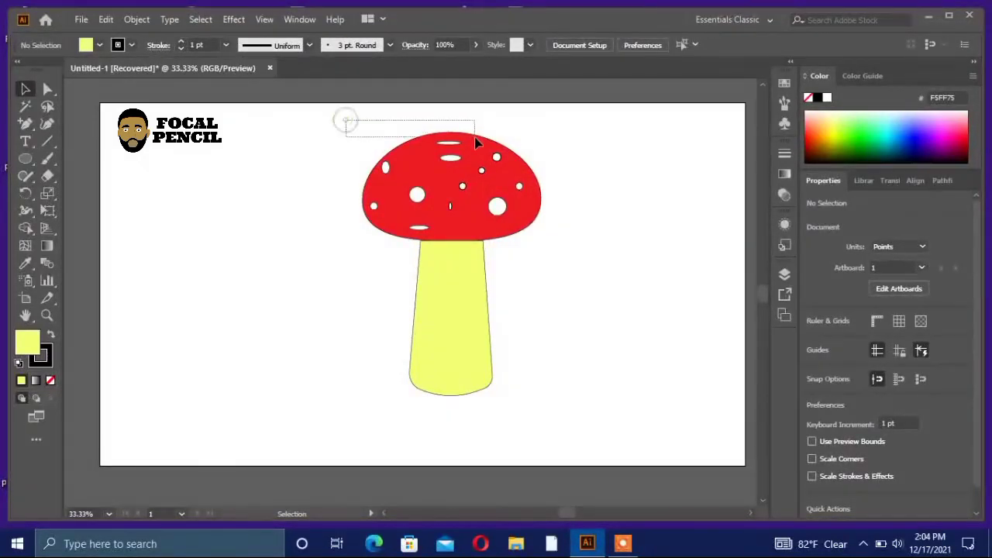
Duplicate the whole mushroom, including its cap, spots and stem
drag(475, 142, 594, 402)
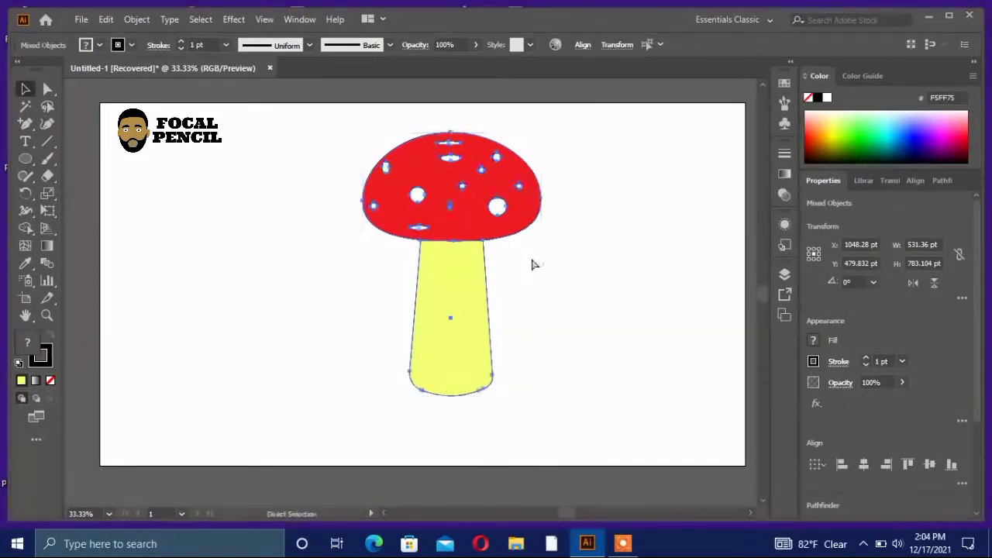
key(ctrl+c)
key(ctrl+v)
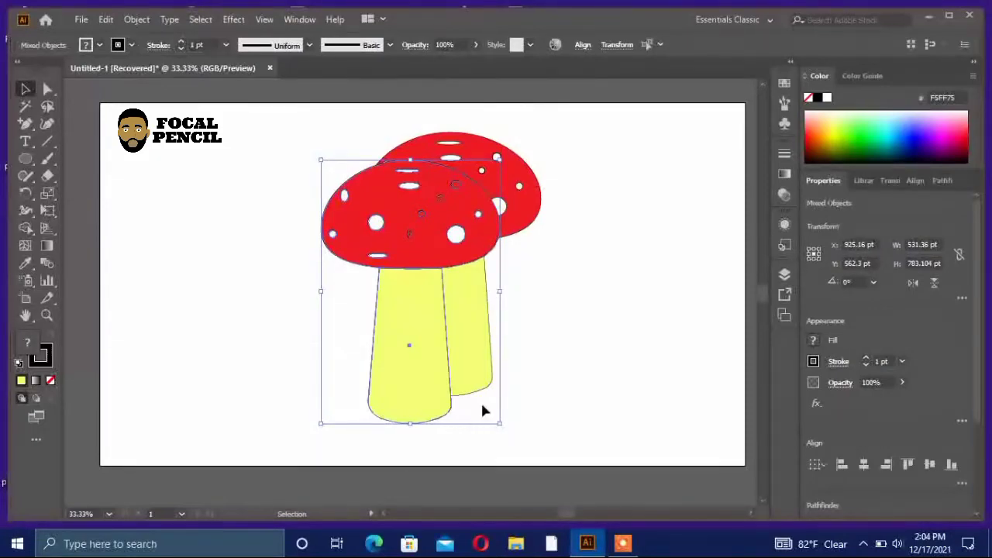
Scale the mushroom copy to about 482 by 760 pt and place it on the empty area left of the original
mouse_move(499, 424)
mouse_down()
mouse_move(545, 411)
mouse_move(453, 419)
mouse_move(492, 418)
mouse_up()
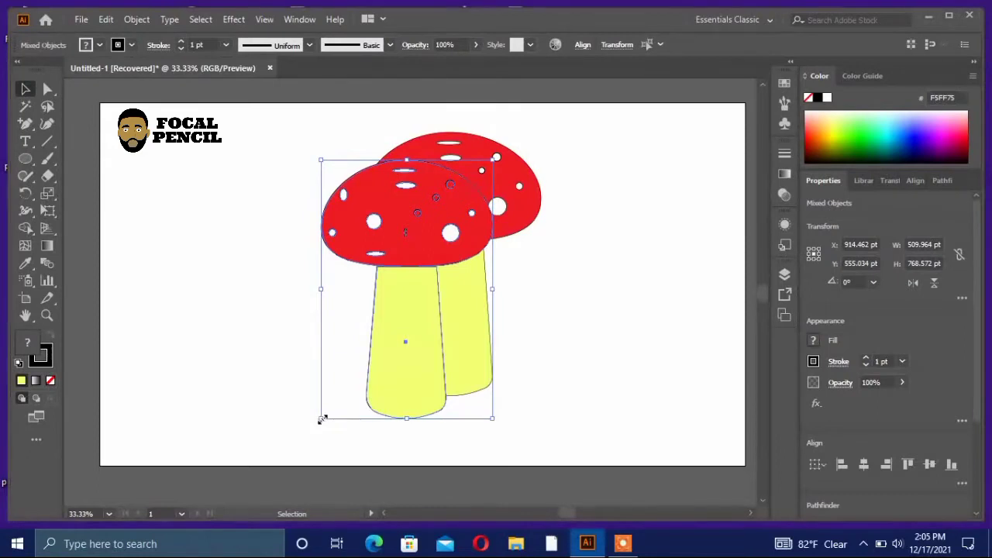
drag(320, 418, 341, 428)
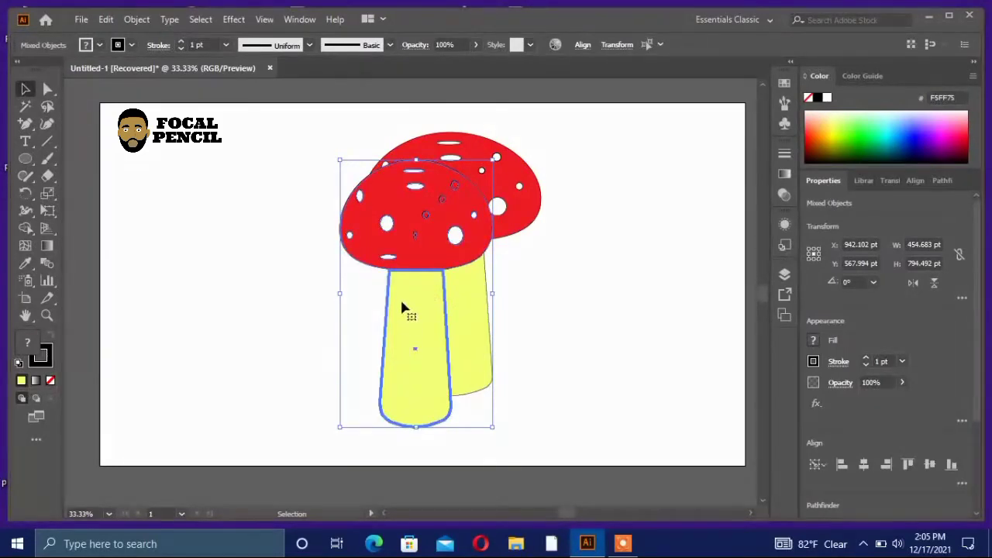
drag(401, 307, 224, 293)
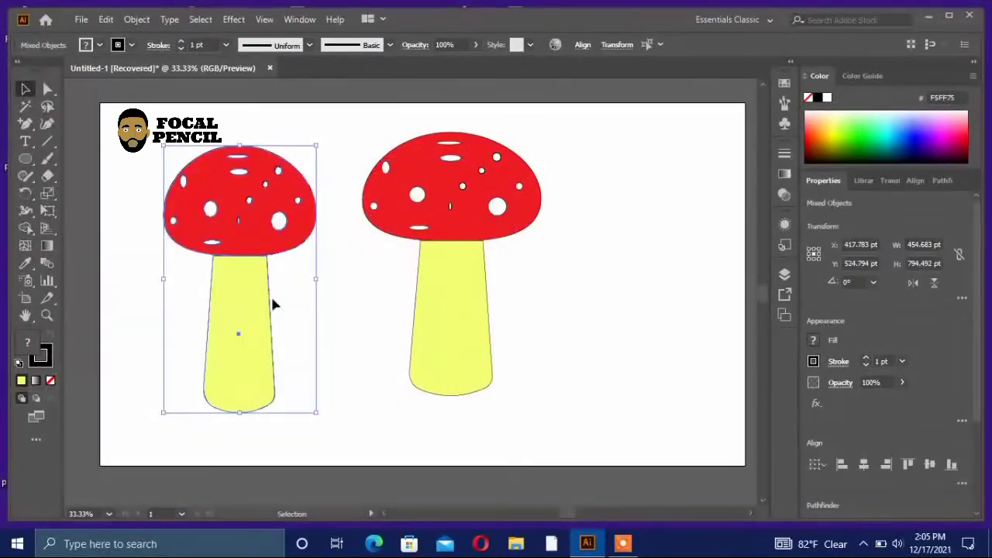
mouse_move(316, 412)
mouse_down()
mouse_move(353, 383)
mouse_move(330, 421)
mouse_move(274, 406)
mouse_move(326, 402)
mouse_up()
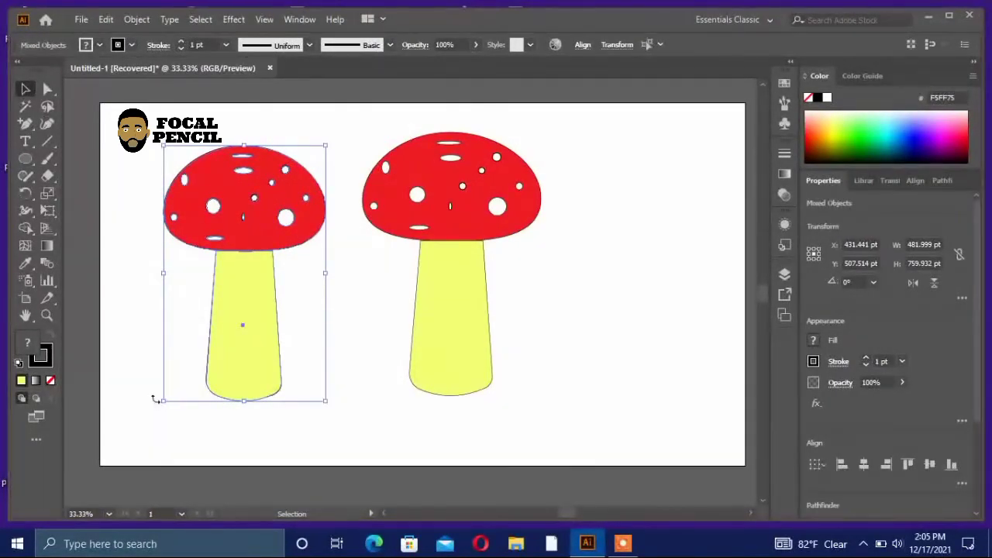
Rotate the mushroom copy about 20.3° so its cap leans left, and move it up against the original mushroom
drag(155, 399, 211, 422)
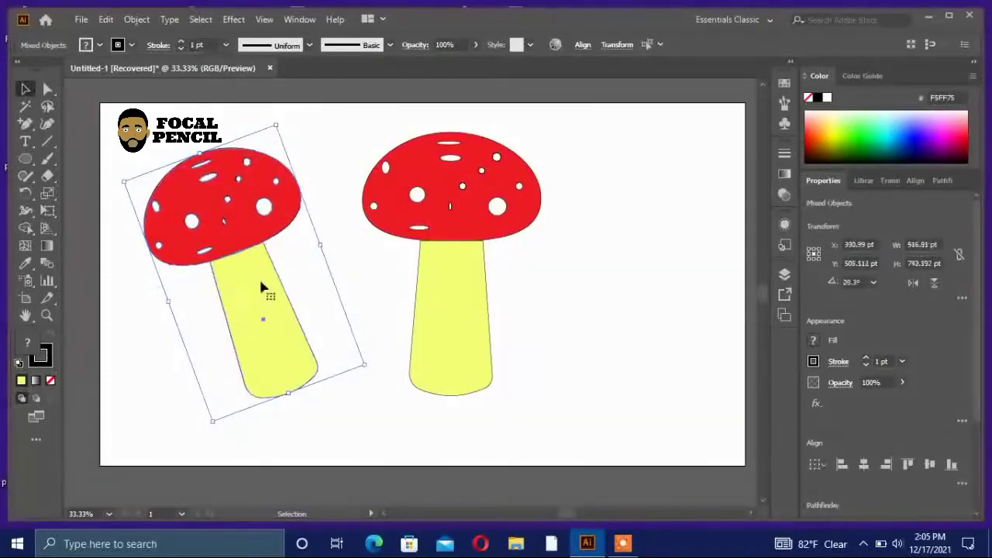
drag(261, 287, 341, 326)
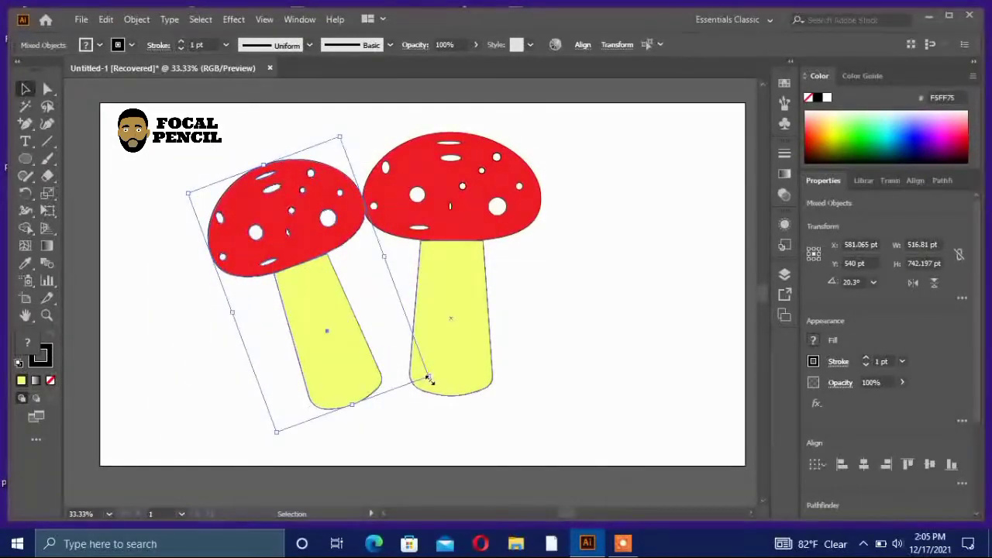
Shrink the tilted mushroom copy to about 416 by 636 pt and position it overlapping the left side of the original
drag(427, 378, 395, 361)
drag(327, 325, 377, 326)
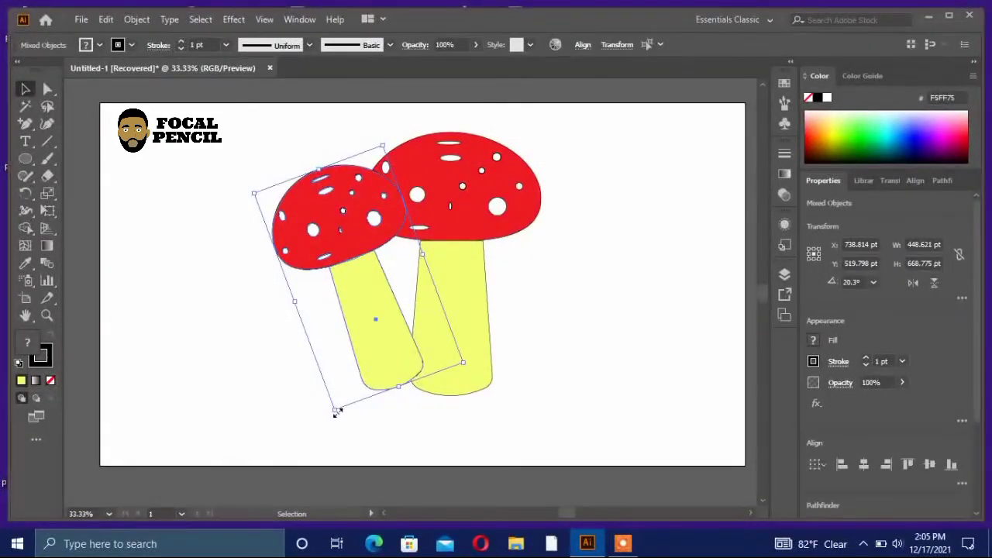
drag(332, 408, 342, 396)
drag(360, 355, 397, 335)
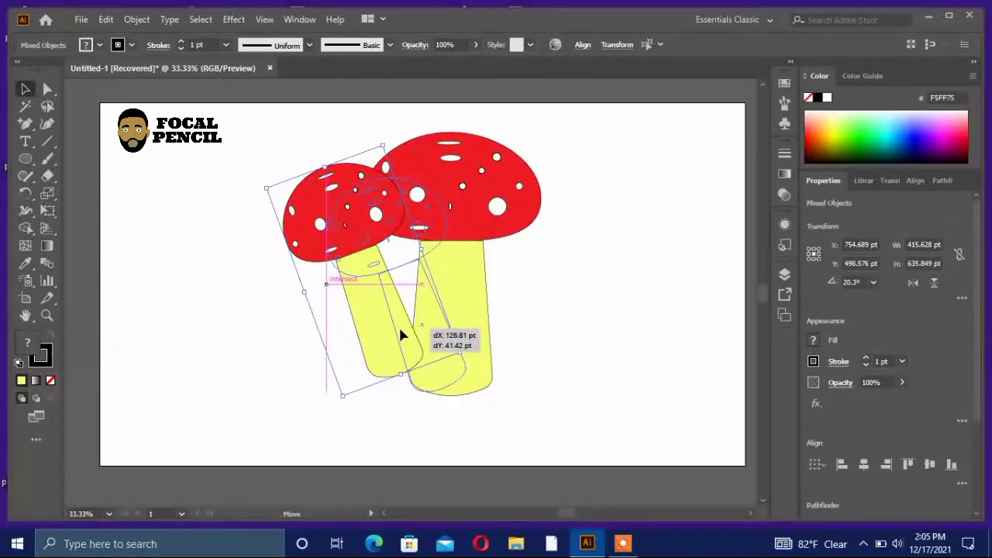
drag(399, 330, 403, 330)
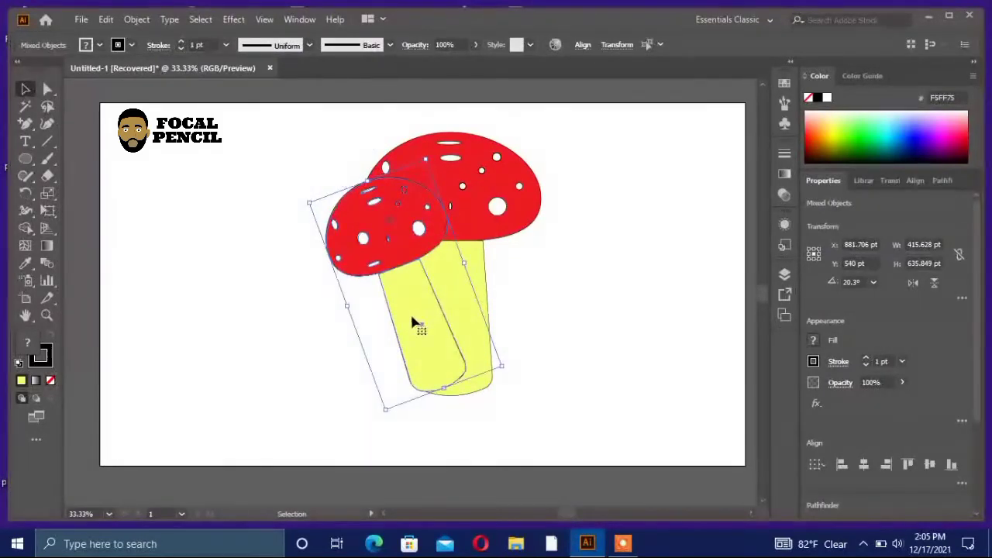
Send the selected tilted mushroom copy to the back, behind the original mushroom
right_click(402, 284)
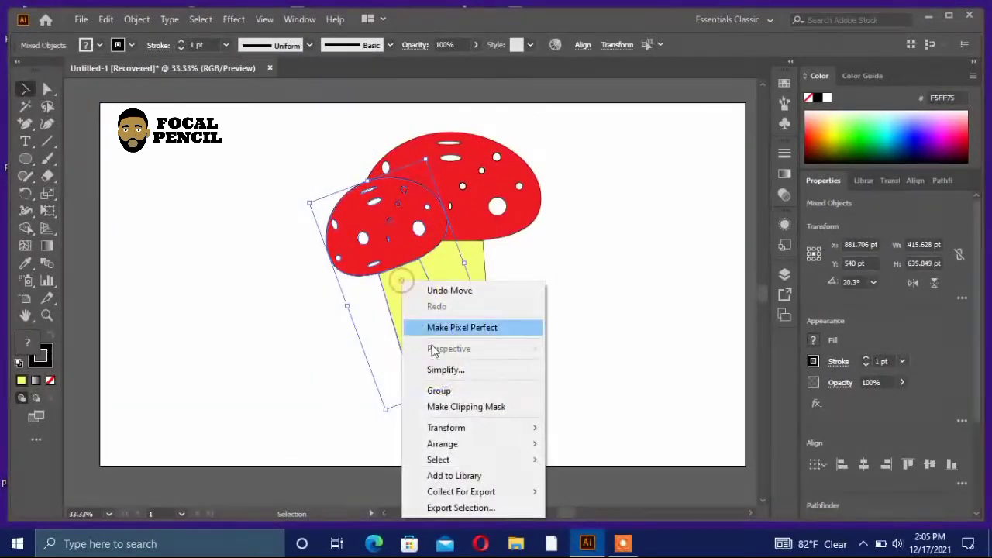
mouse_move(449, 444)
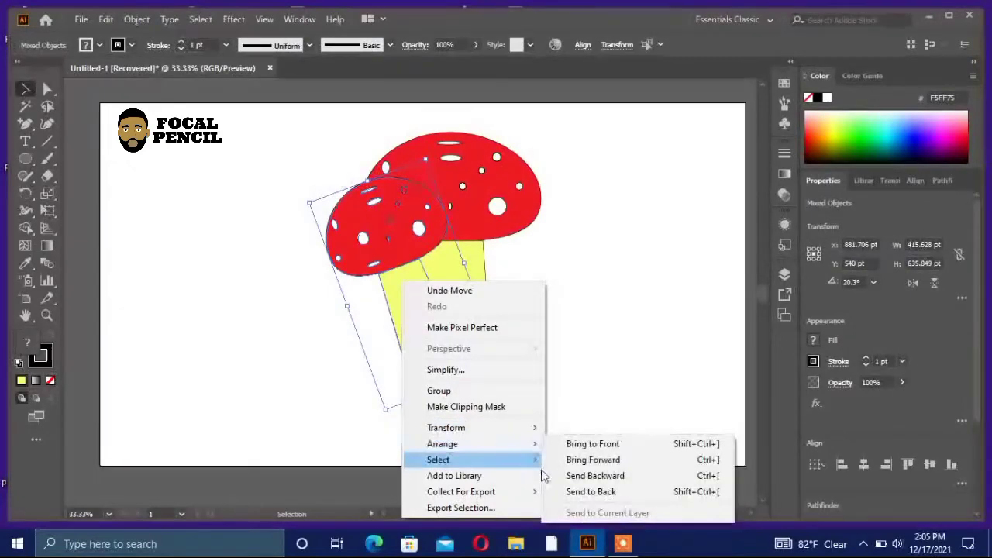
click(590, 491)
click(606, 308)
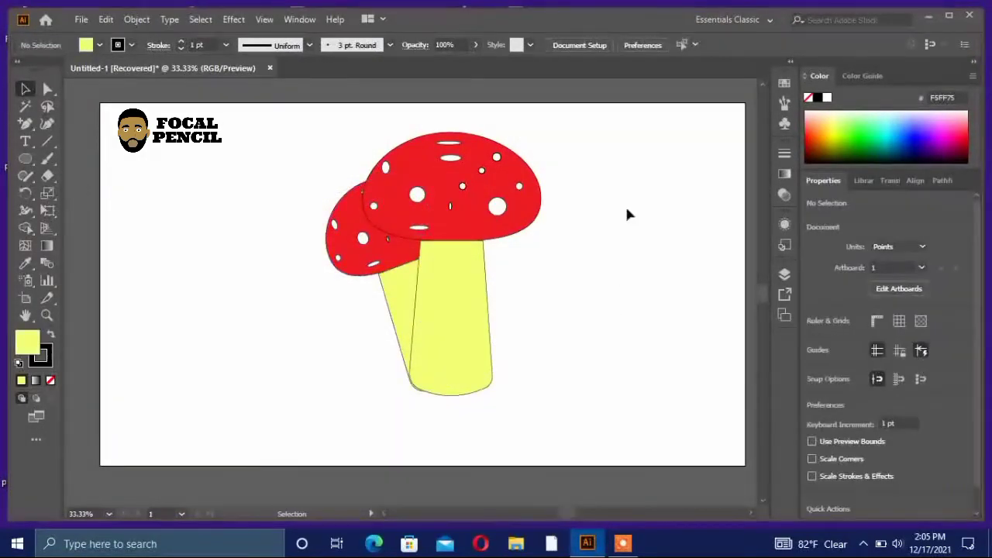
Recolour the tilted mushroom's cap to the darker red E3000C
click(376, 260)
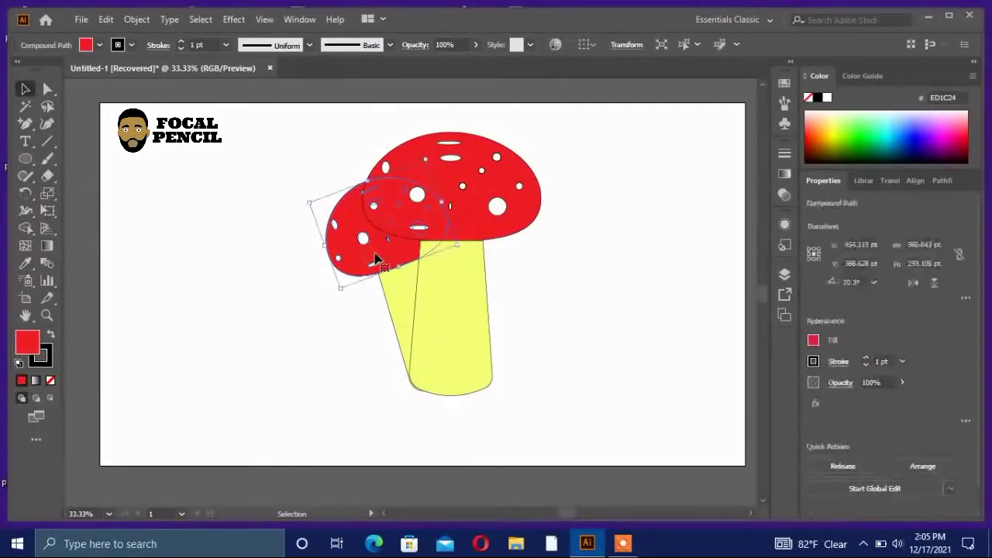
click(403, 283)
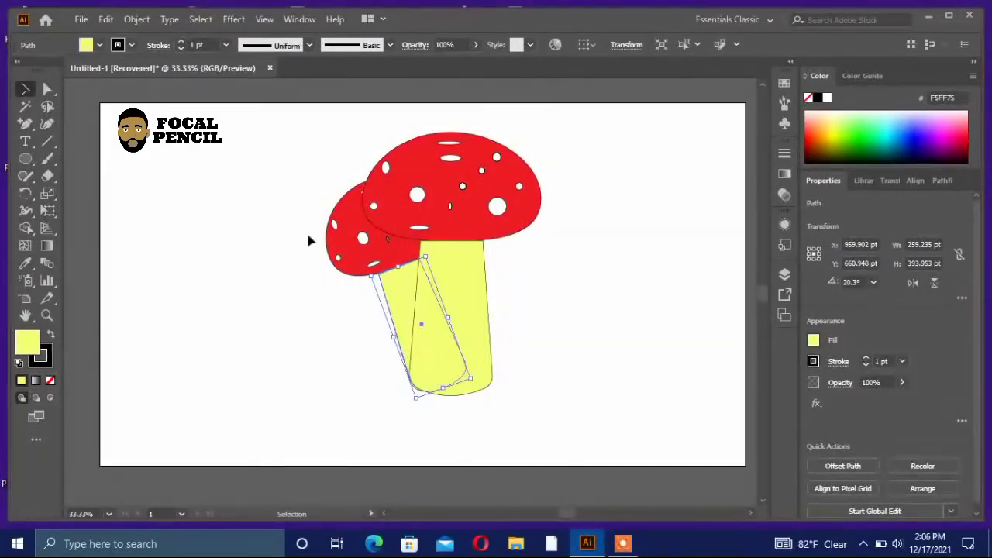
click(350, 207)
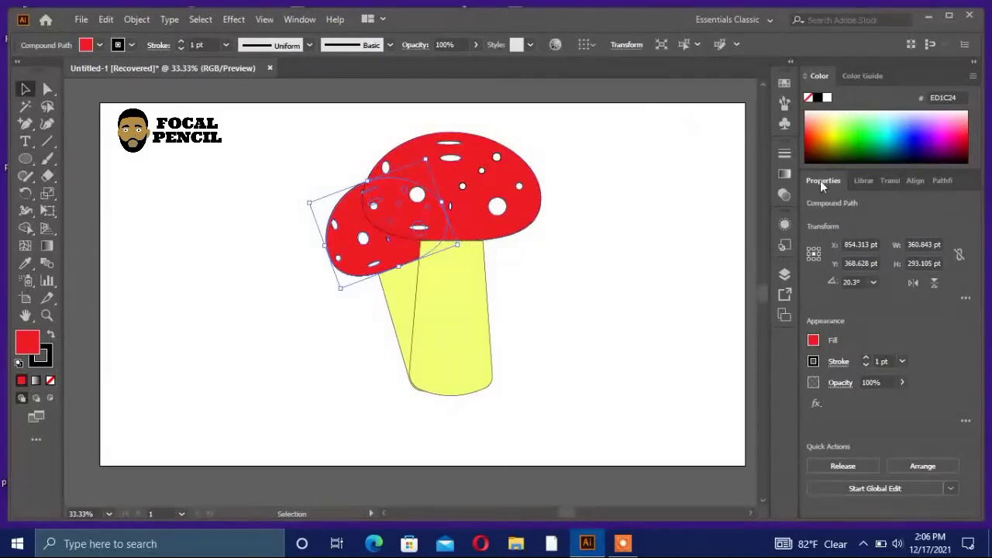
click(816, 132)
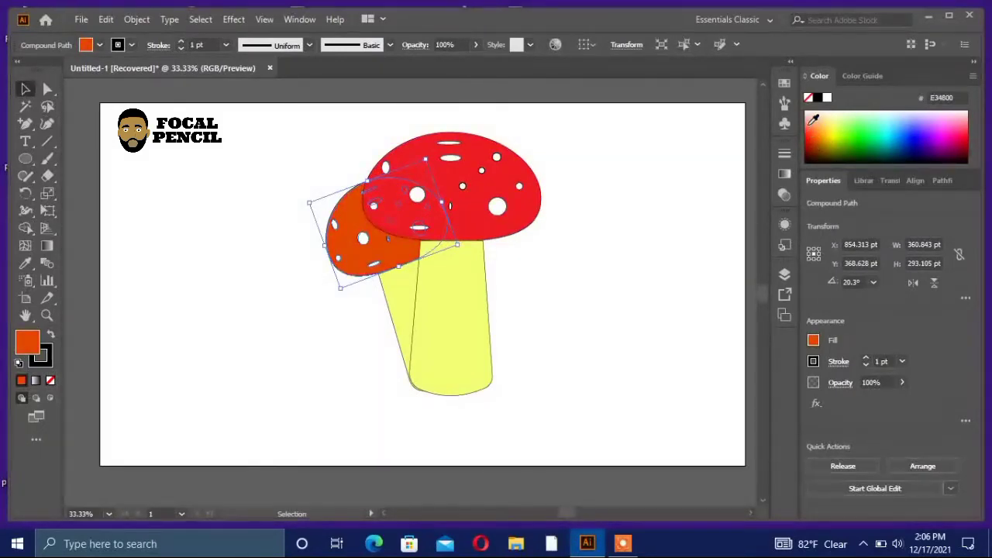
click(970, 133)
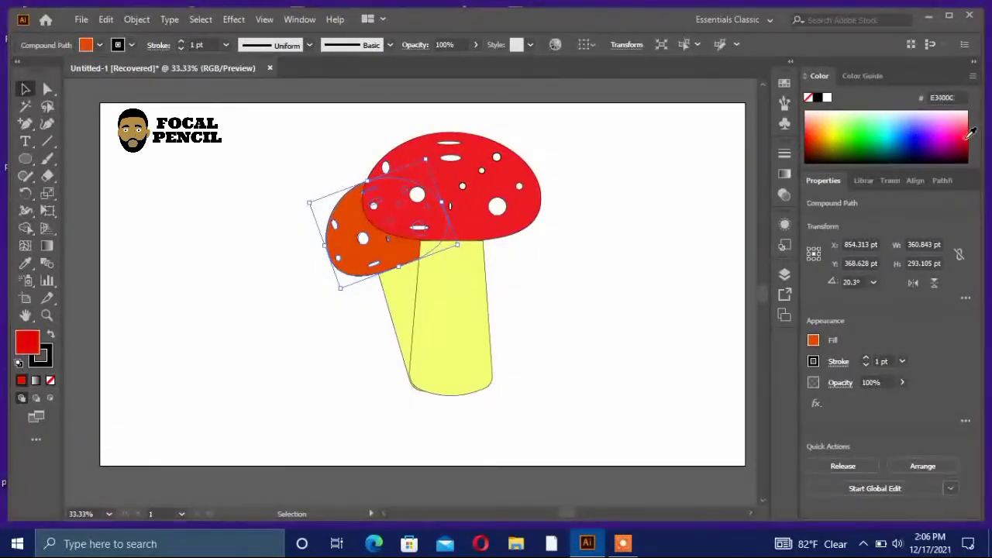
click(594, 261)
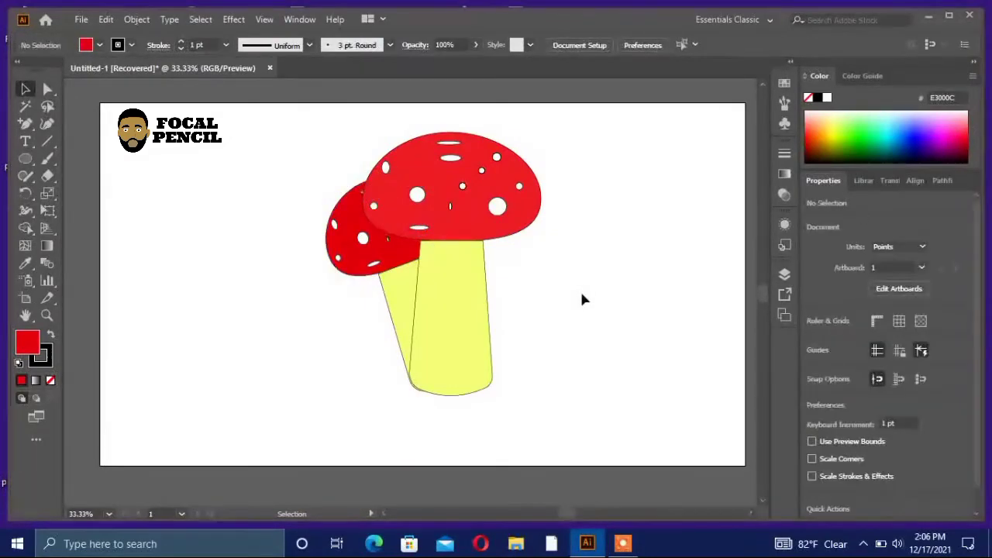
Recolour the tilted mushroom's stem to the orange FFB31B
click(411, 292)
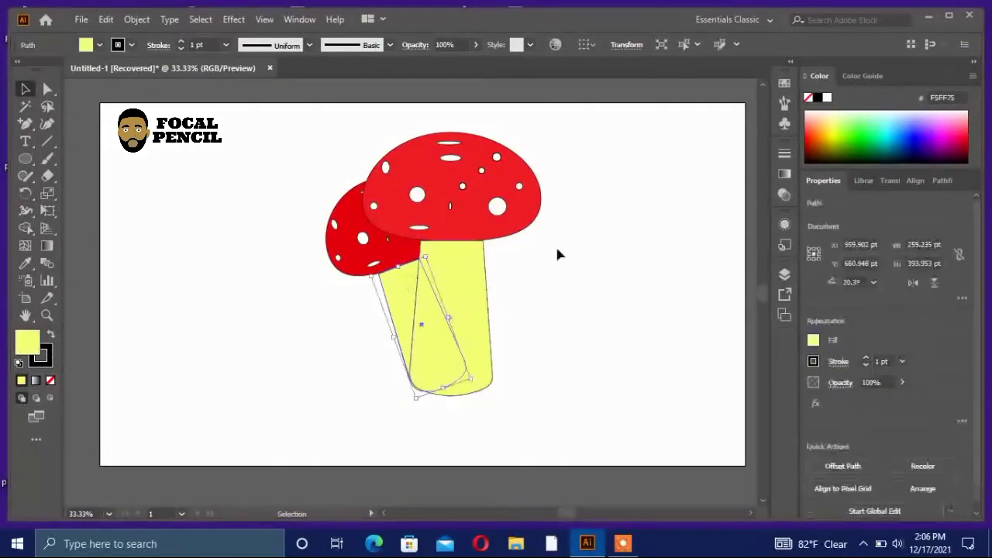
click(832, 136)
click(826, 127)
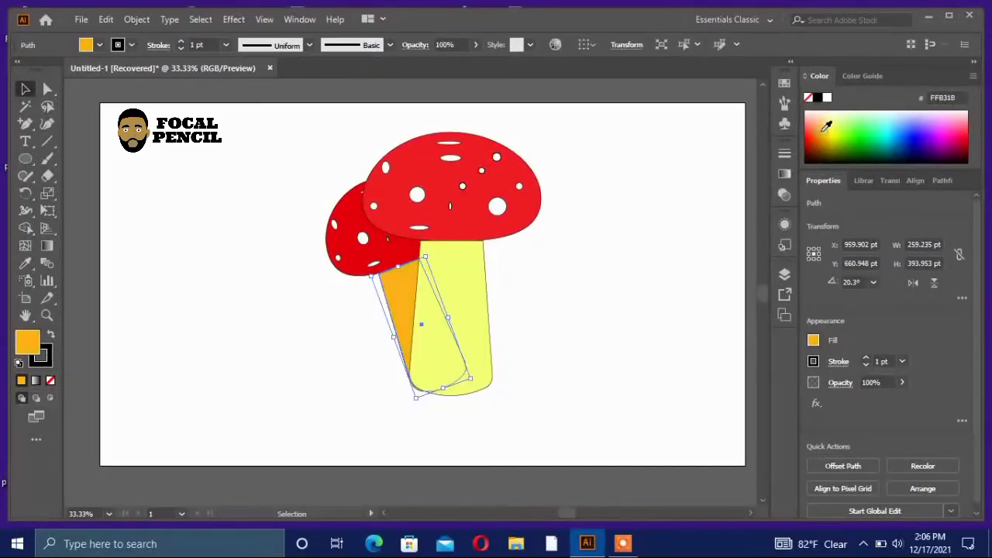
click(634, 271)
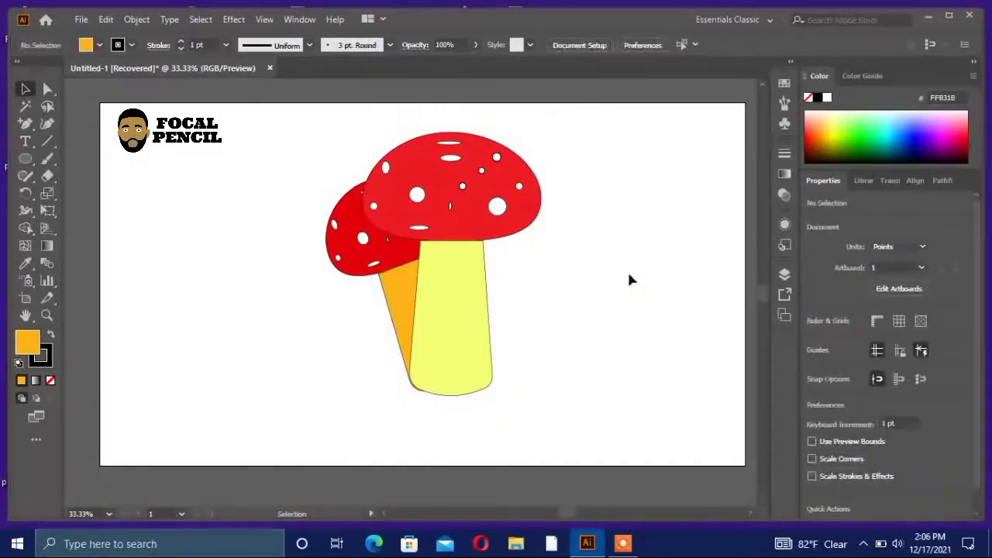
Draw a slim, curved, pointed leaf about 330 by 150 pt with the Pen tool on the empty area left of the mushrooms
scroll(483, 263, down, 1)
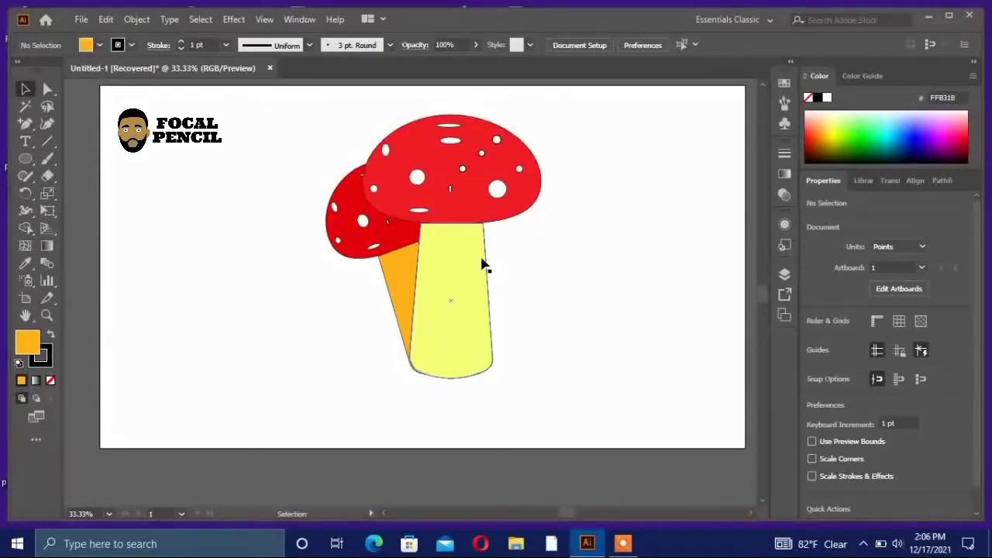
scroll(508, 237, down, 1)
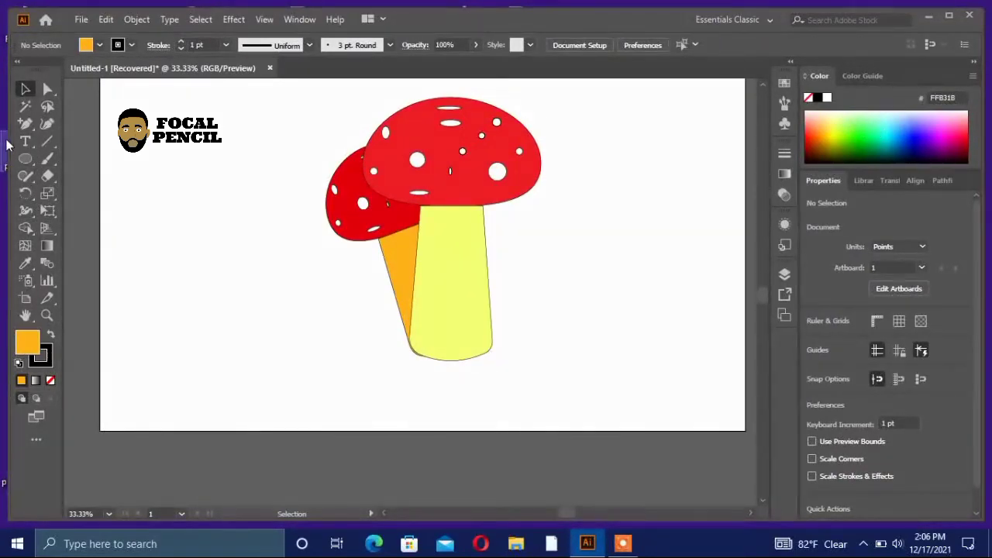
click(25, 124)
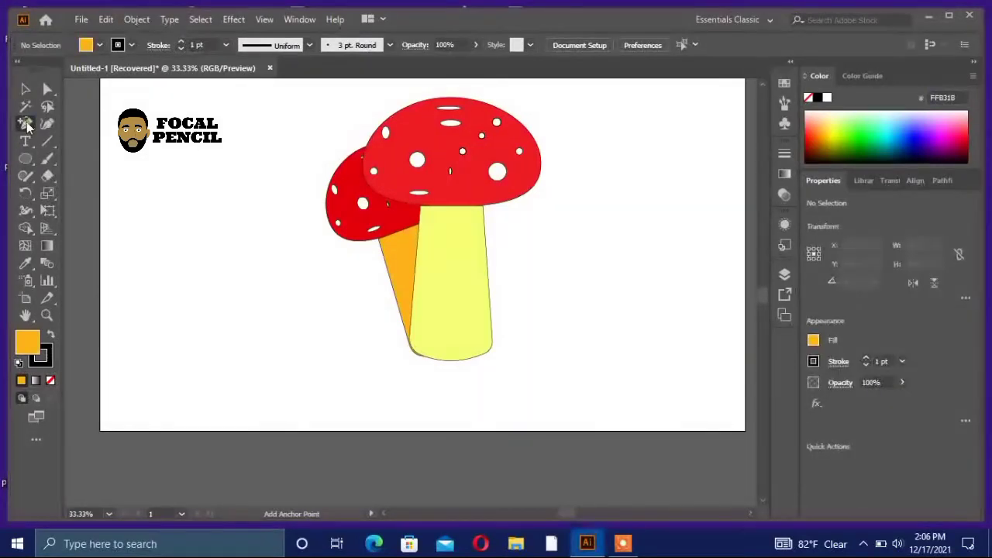
drag(26, 124, 71, 122)
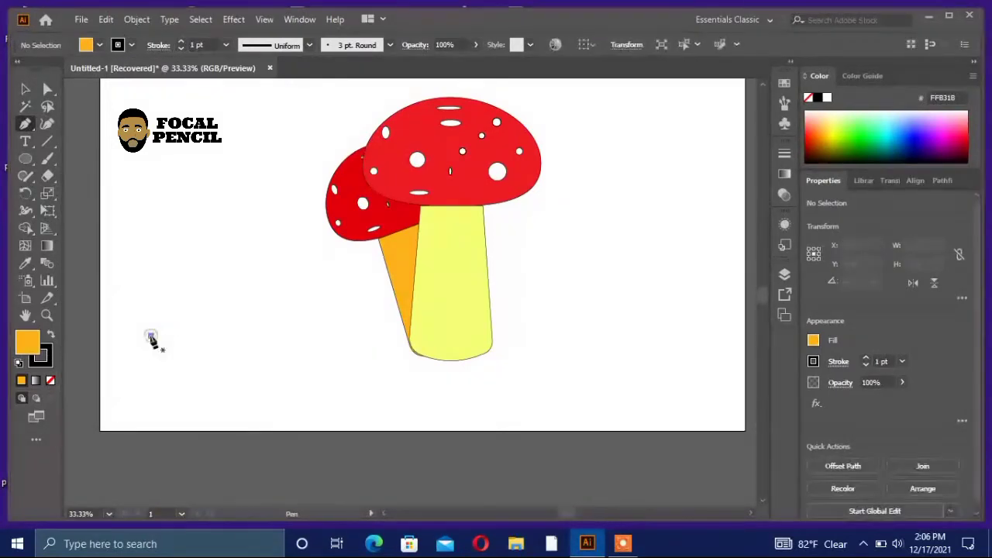
click(152, 334)
key(ctrl+z)
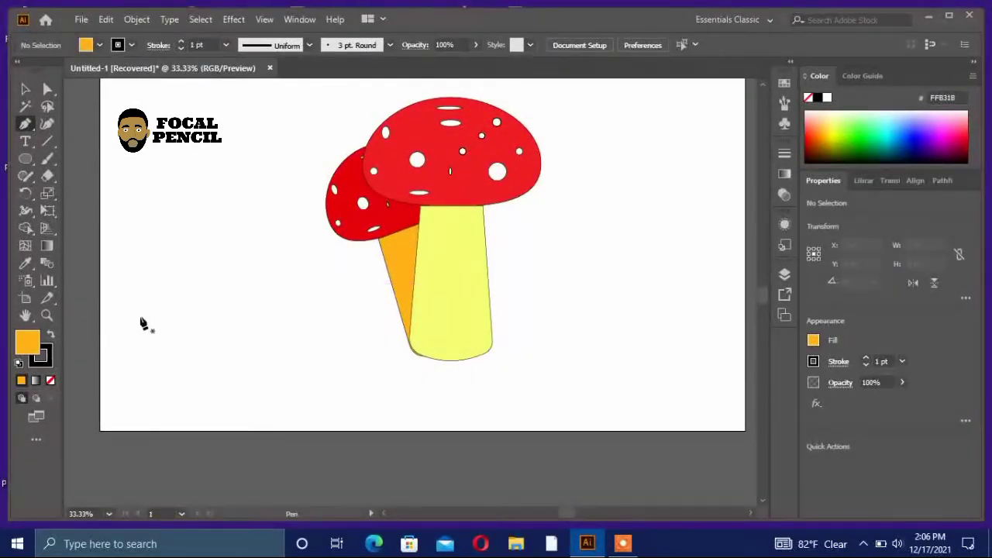
click(141, 318)
key(ctrl+z)
drag(146, 322, 155, 315)
click(225, 275)
drag(225, 276, 147, 323)
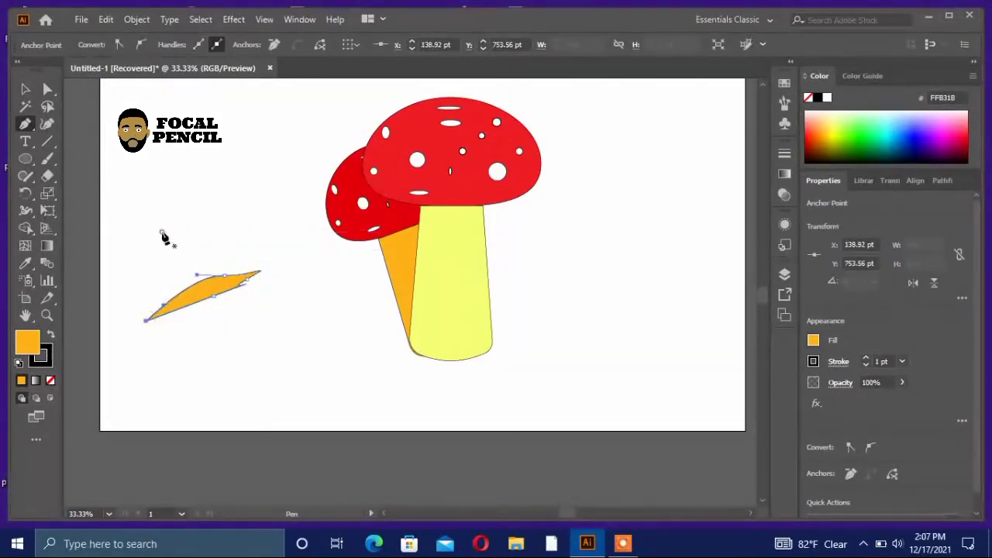
drag(161, 231, 269, 235)
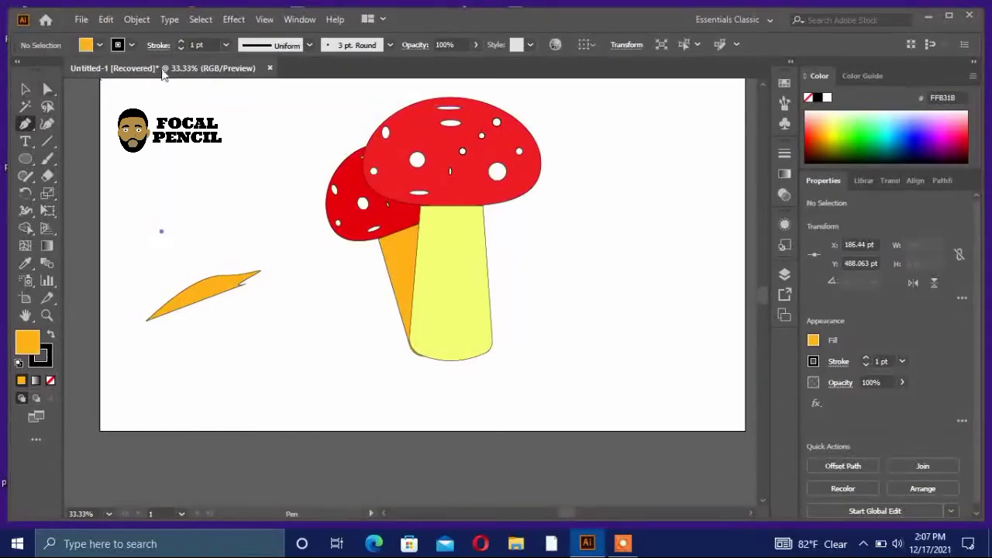
Reshape the leaf's right tip and lower edge by adjusting their individual anchor points
click(45, 90)
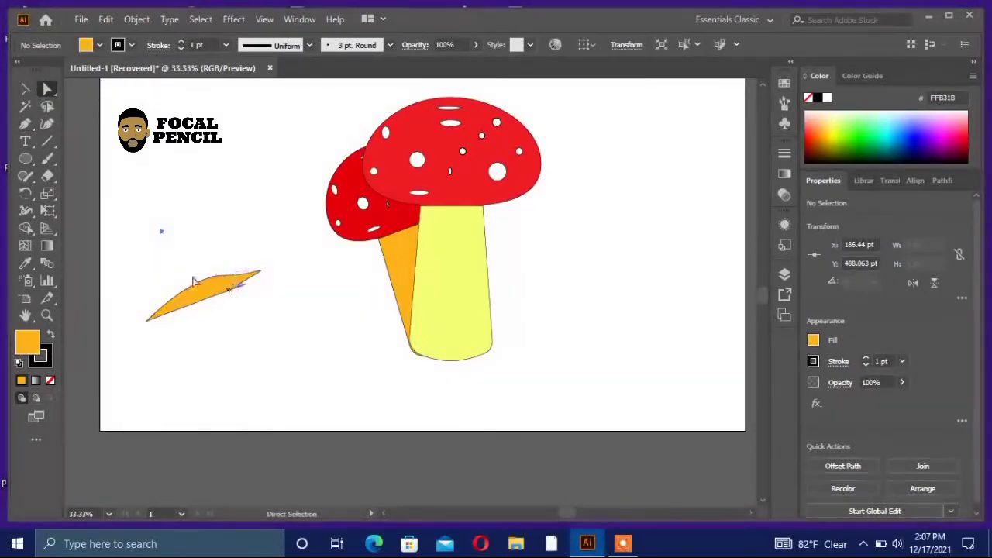
click(251, 277)
mouse_move(244, 276)
mouse_down()
mouse_move(246, 266)
mouse_move(241, 274)
mouse_up()
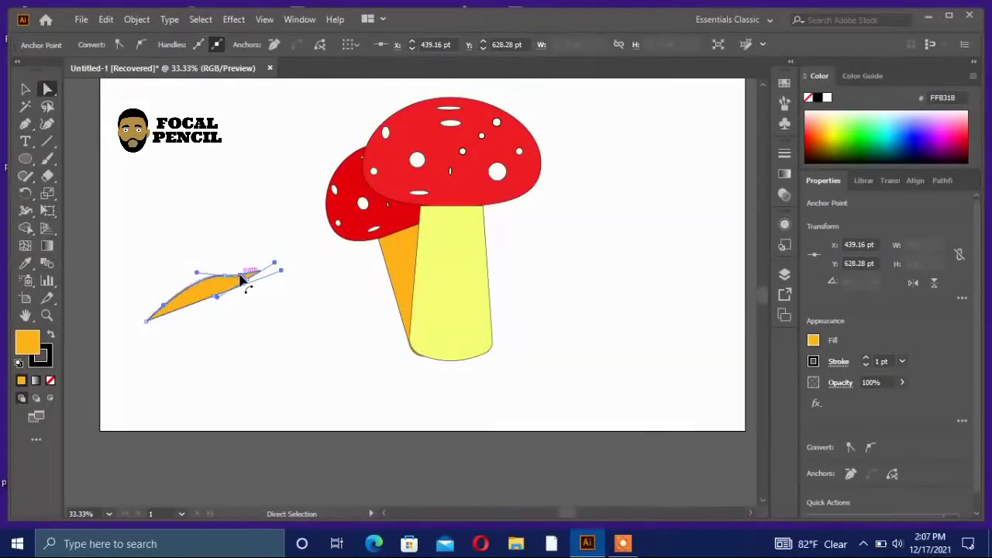
click(255, 237)
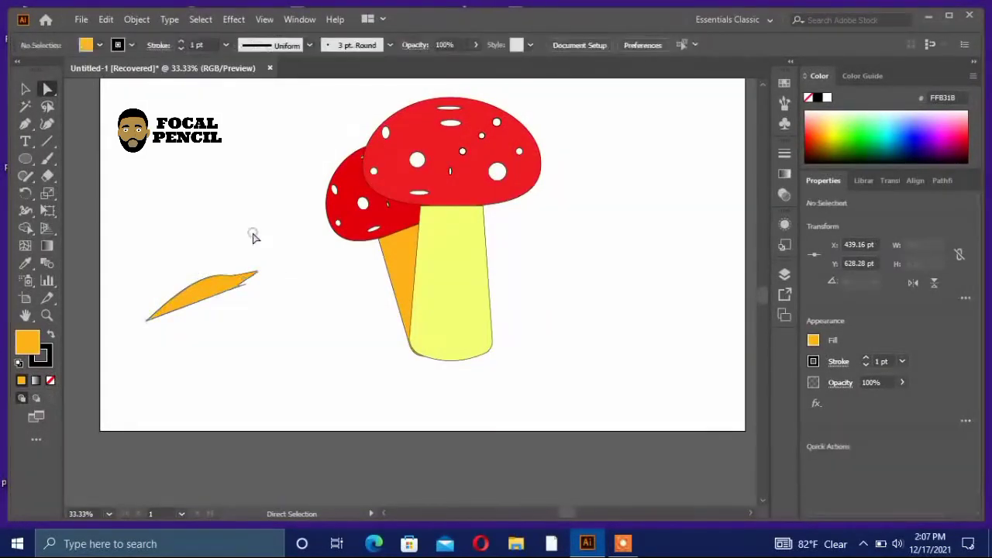
click(245, 291)
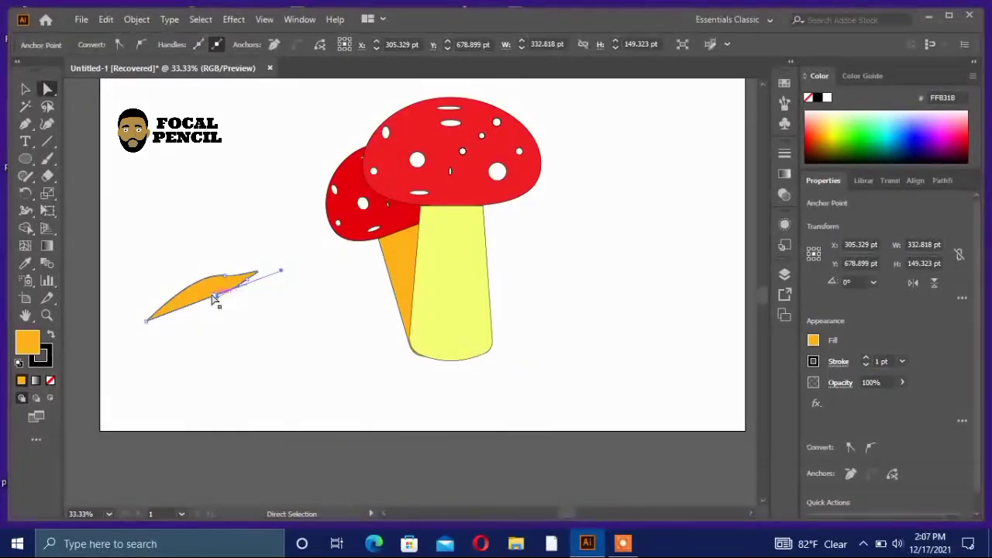
mouse_move(214, 300)
mouse_down()
mouse_move(205, 292)
mouse_move(200, 307)
mouse_move(209, 309)
mouse_up()
click(259, 213)
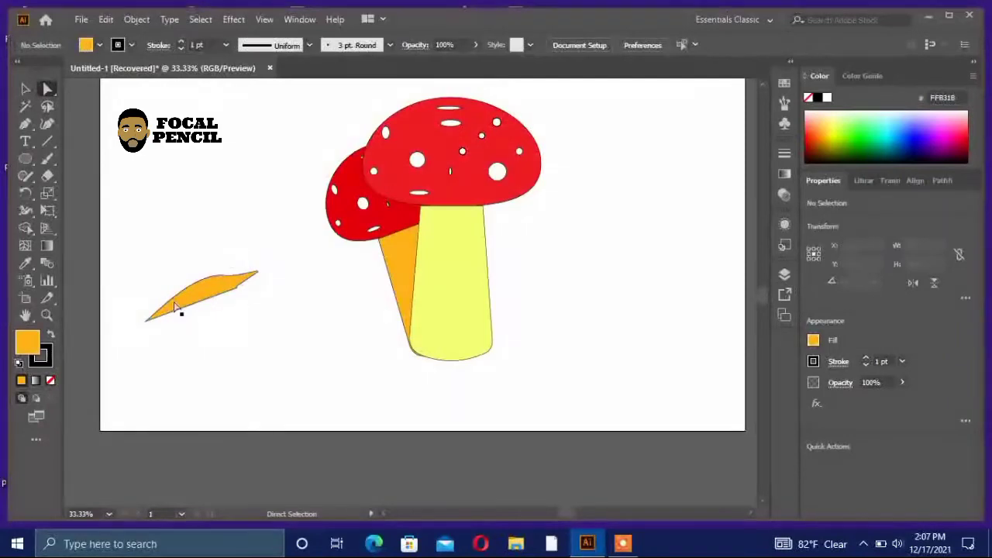
Refine the leaf's outline at its lower-left tip, lower edge and upper curve, making it about 324 by 144 pt
drag(153, 320, 153, 326)
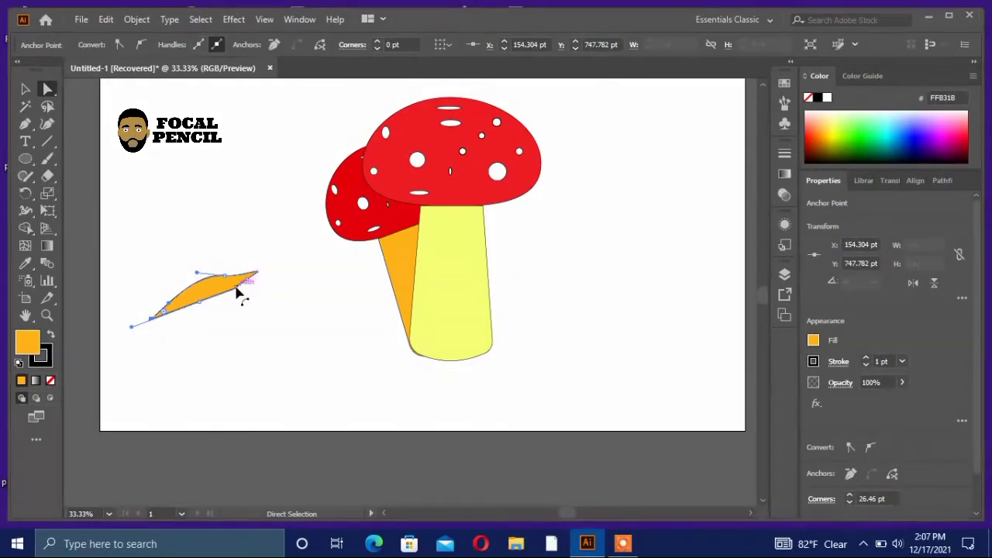
drag(236, 289, 265, 275)
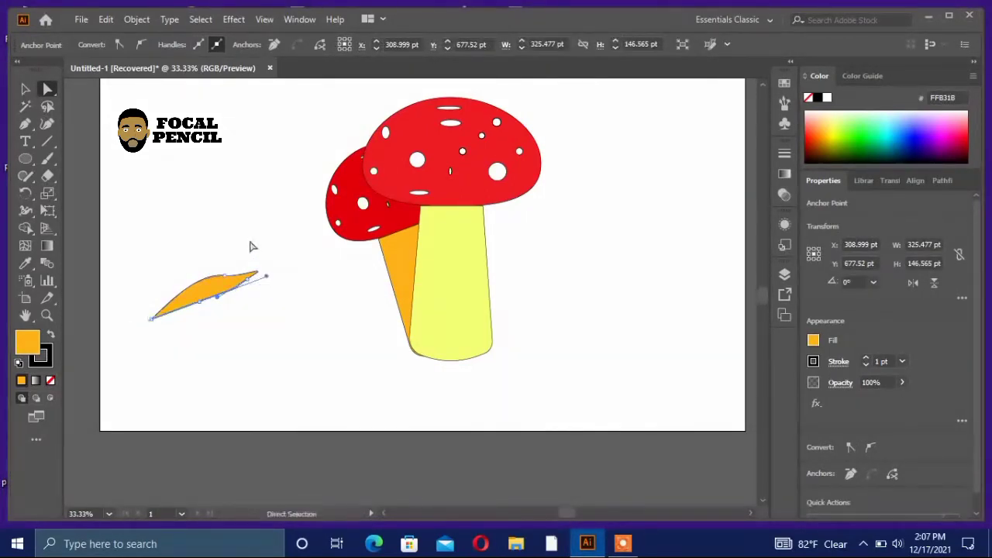
click(251, 239)
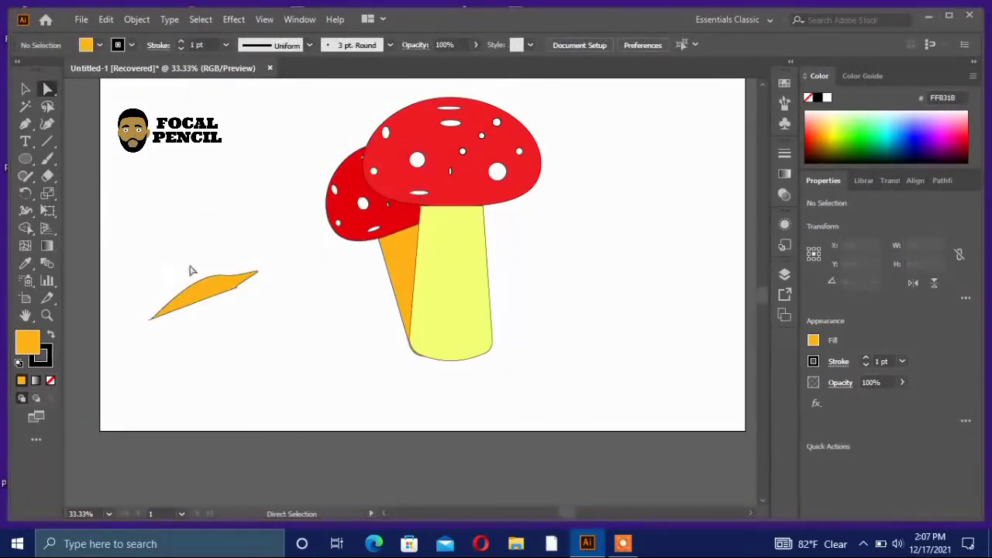
click(177, 303)
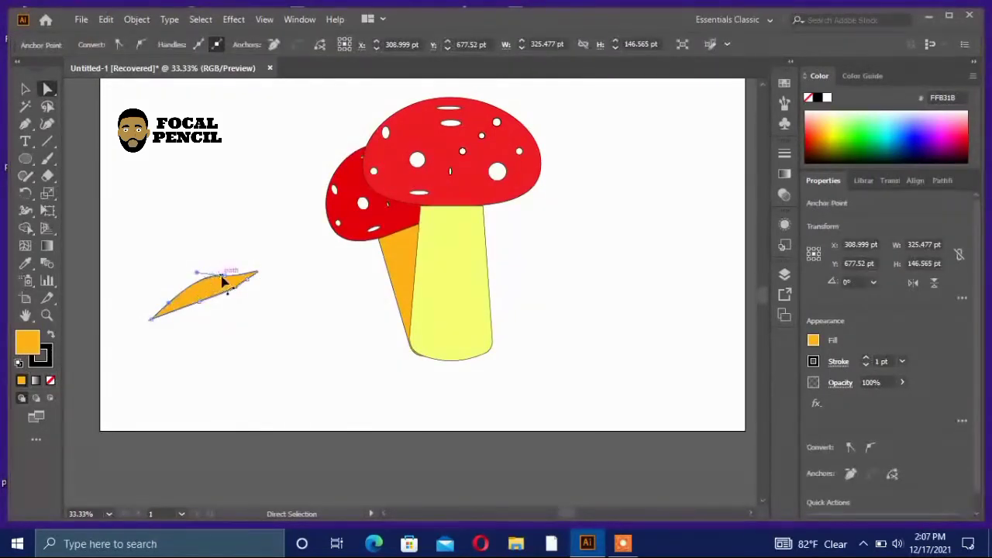
drag(222, 280, 226, 286)
click(238, 313)
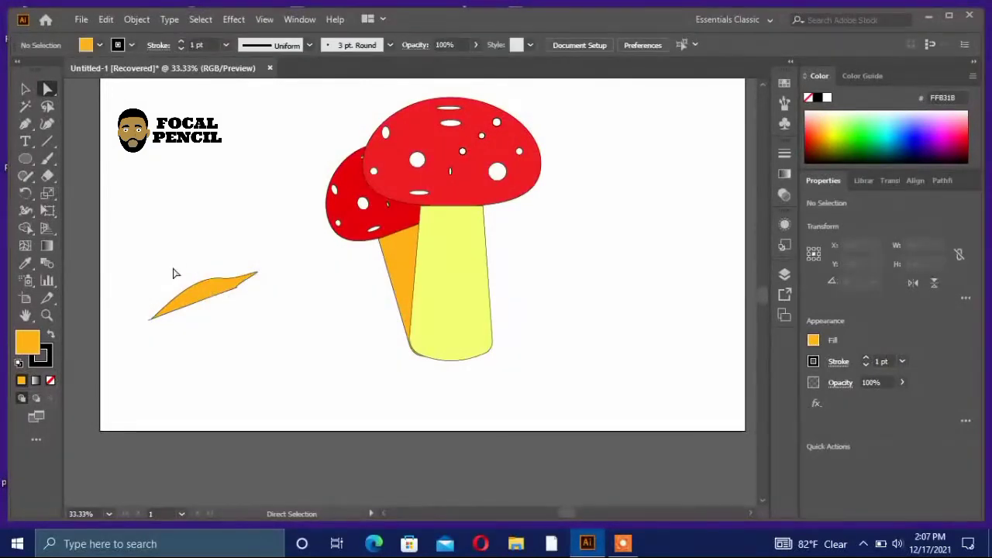
Duplicate the leaf below the original, aligned with it, and stretch the copy to about 232 by 315 pt
click(26, 89)
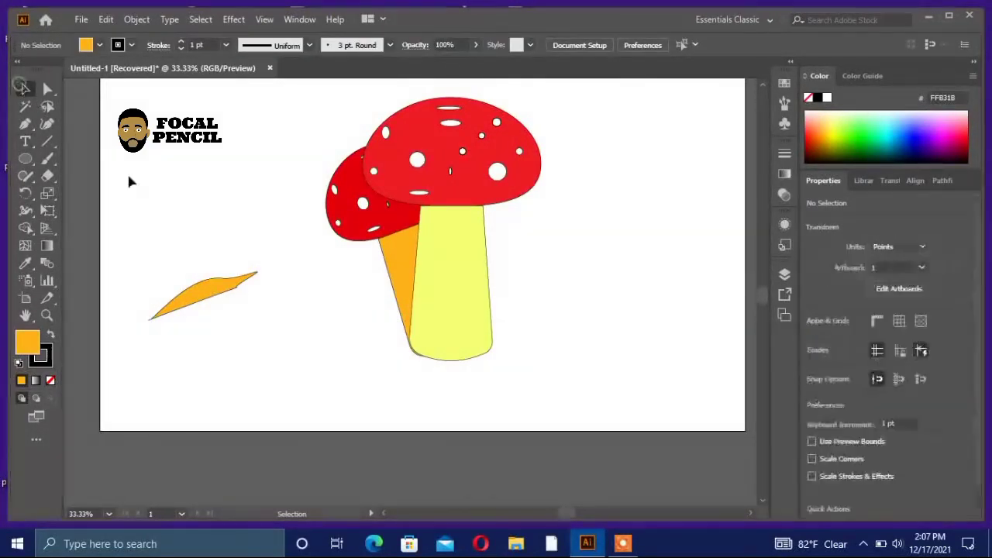
drag(146, 256, 266, 348)
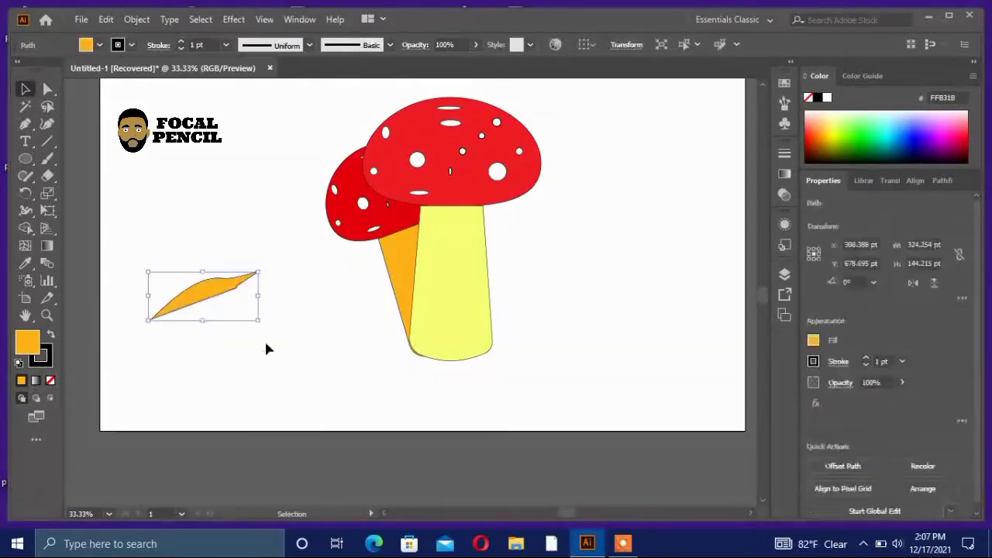
key(ctrl+c)
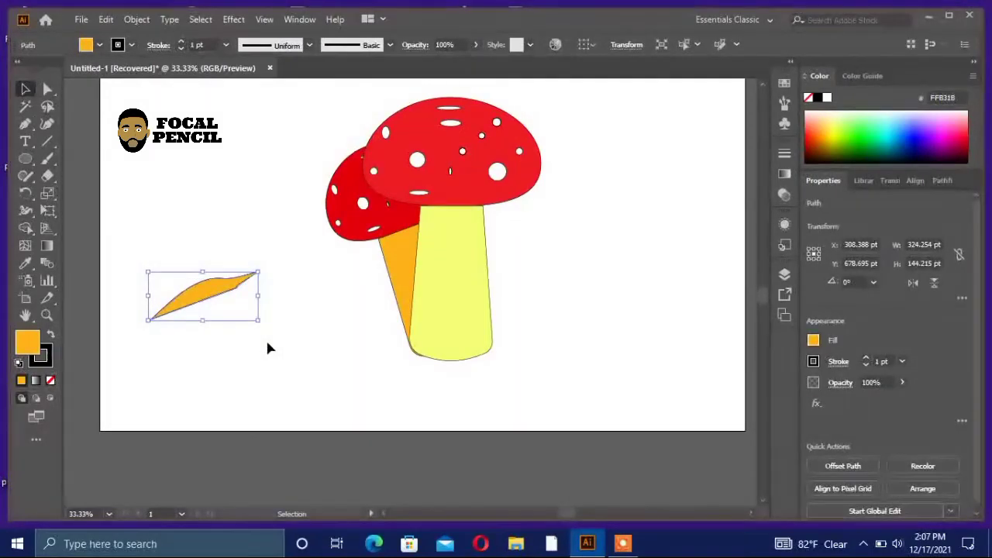
click(266, 347)
key(ctrl+v)
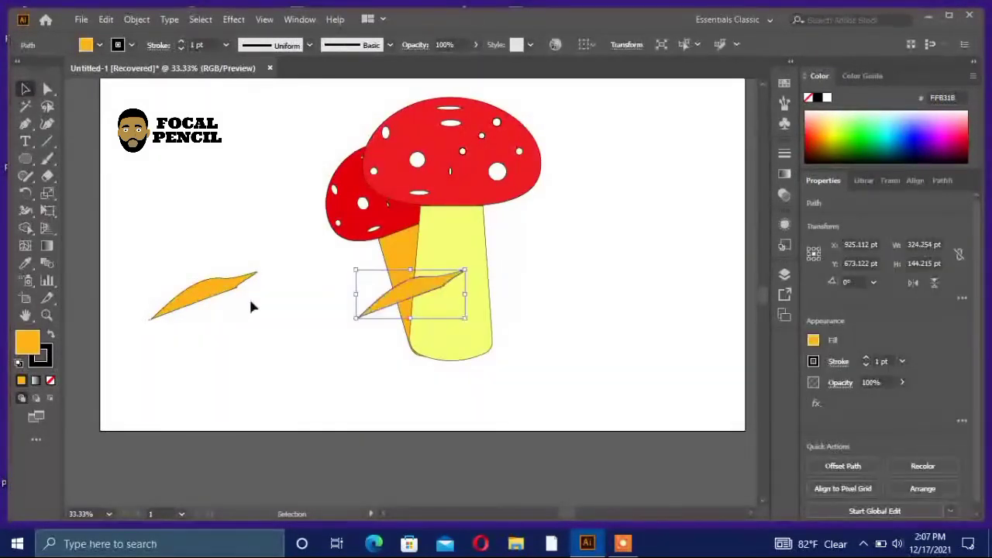
drag(375, 299, 170, 336)
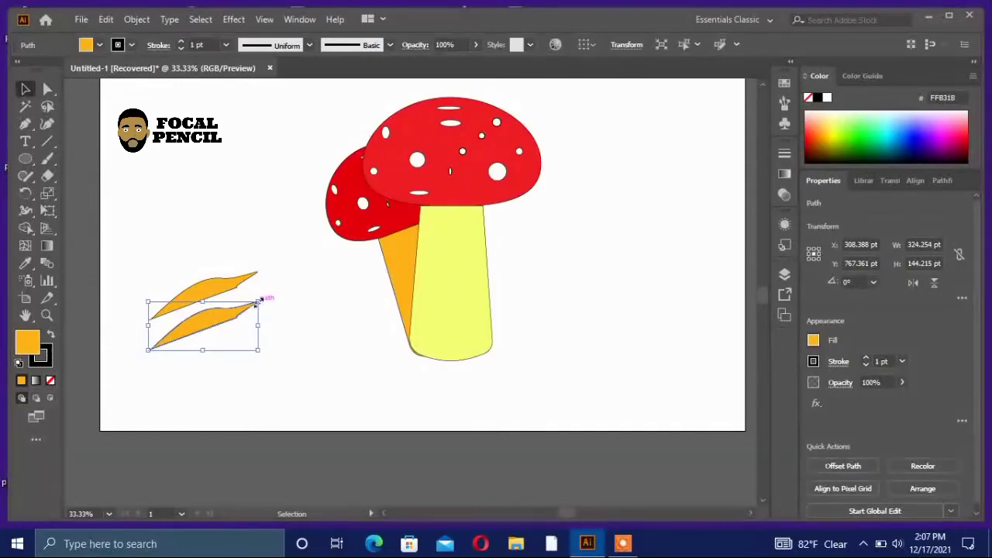
drag(257, 303, 227, 250)
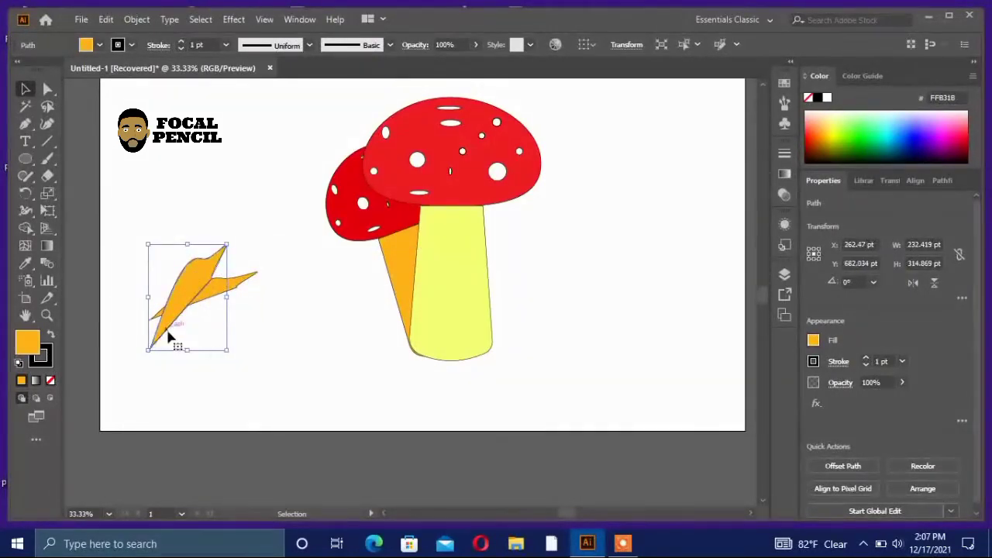
Narrow the upright leaf copy to about 177 by 293 pt and place its base on the original leaf's lower-left tip
drag(167, 331, 172, 302)
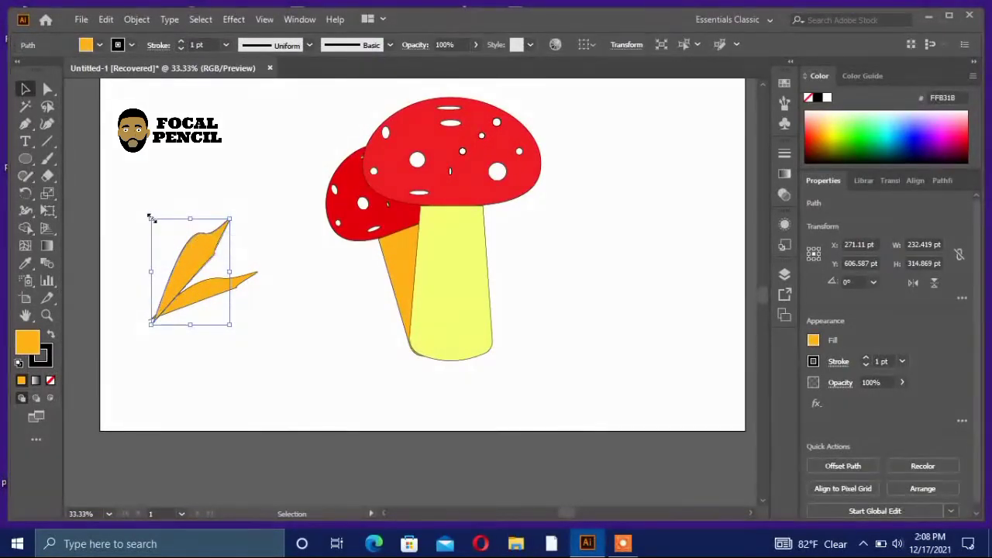
drag(152, 220, 170, 225)
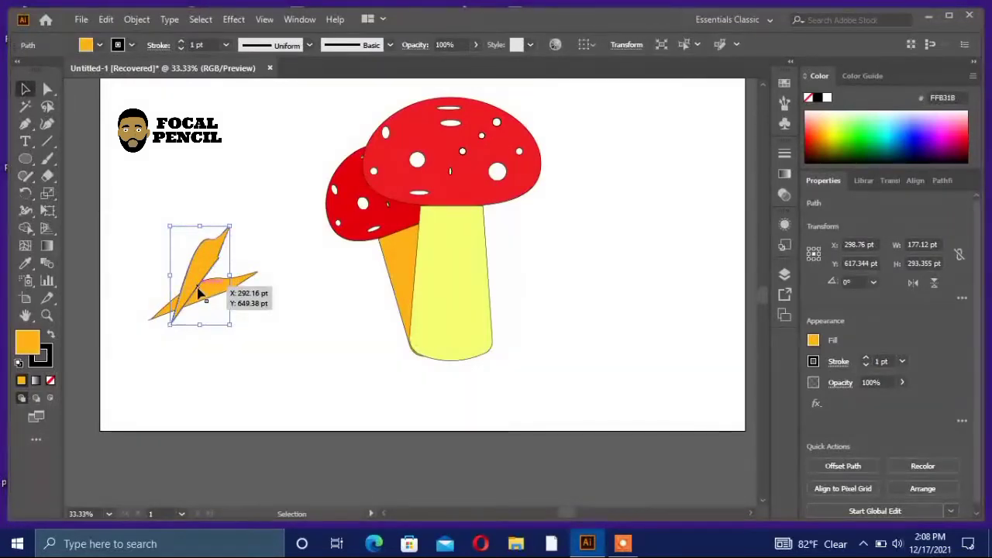
mouse_move(196, 292)
mouse_down()
mouse_move(178, 272)
mouse_move(183, 286)
mouse_move(192, 280)
mouse_up()
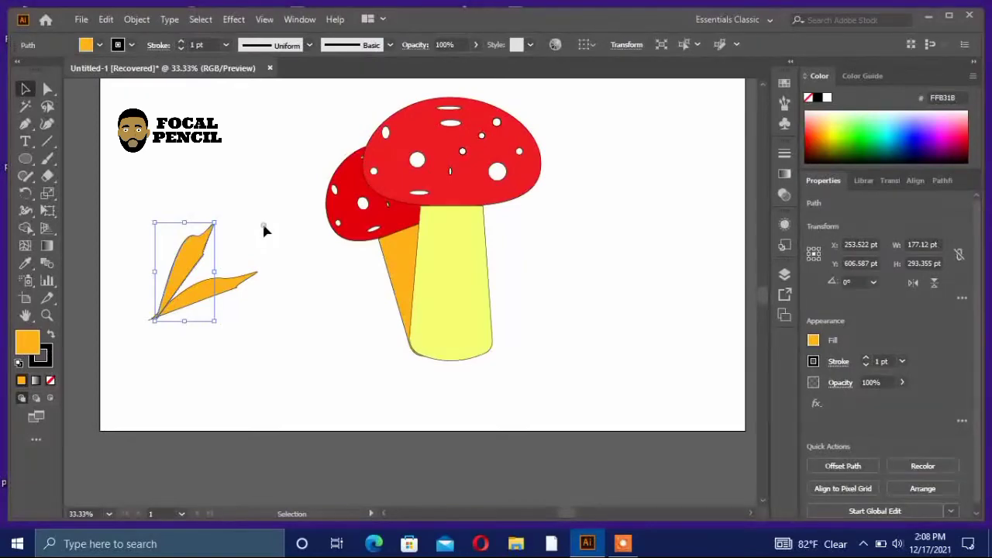
click(139, 323)
click(186, 251)
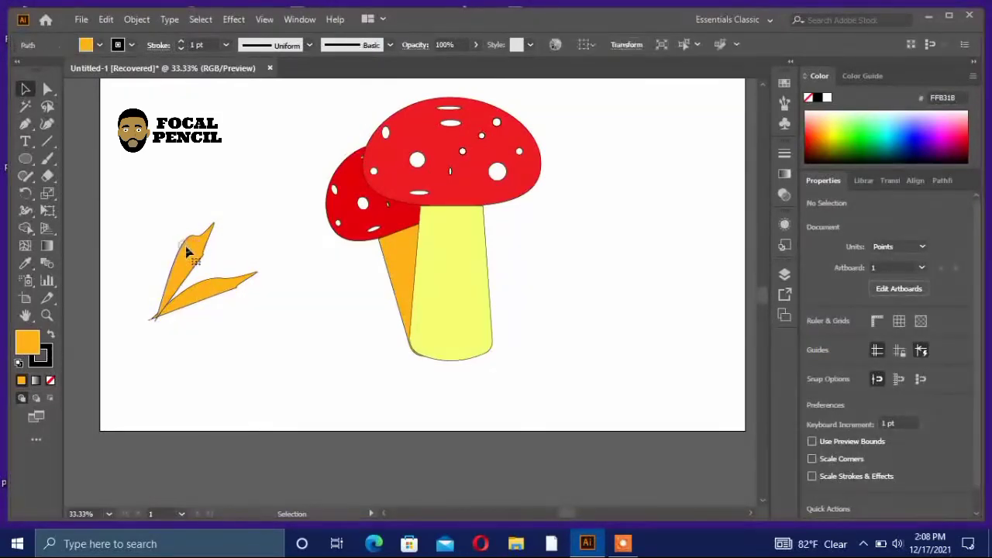
Paste a third leaf, shrink it to about 219 by 124 pt, and place it between the other two with its base at their shared tip
key(ctrl+v)
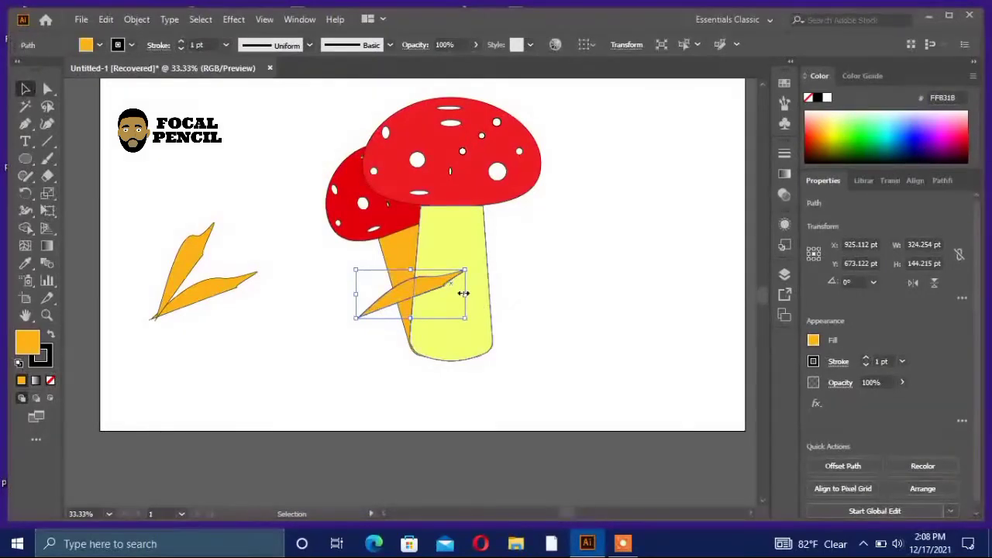
drag(462, 320, 431, 310)
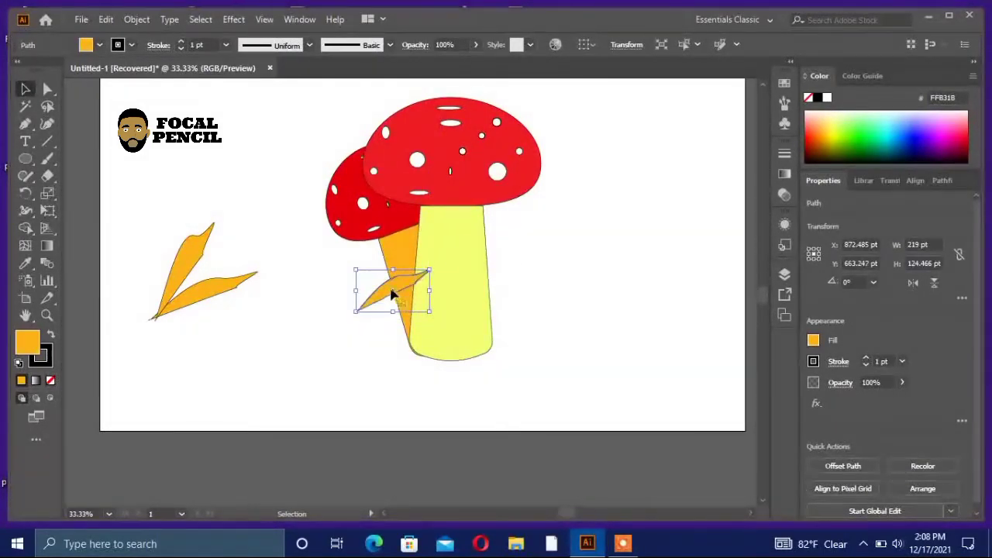
drag(366, 282, 202, 287)
click(271, 208)
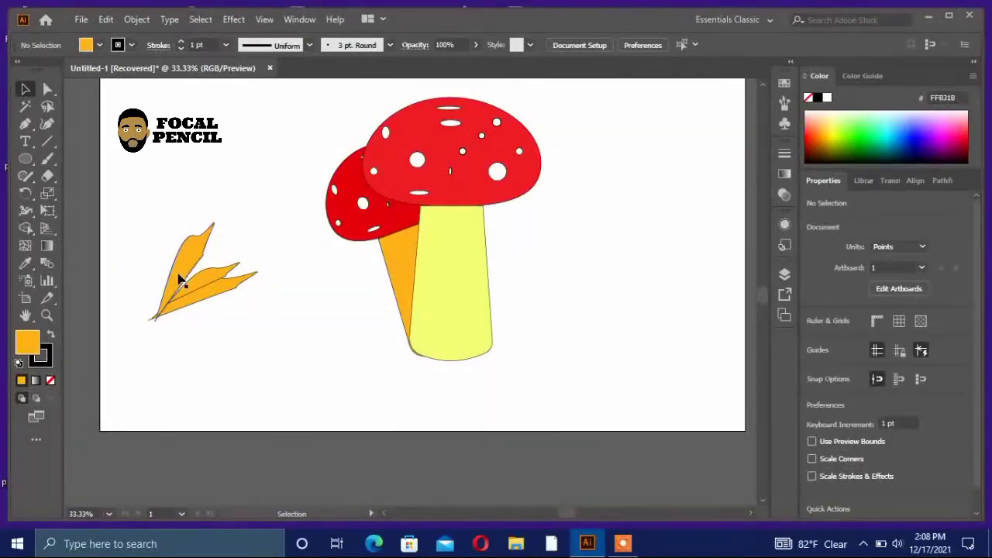
double_click(203, 277)
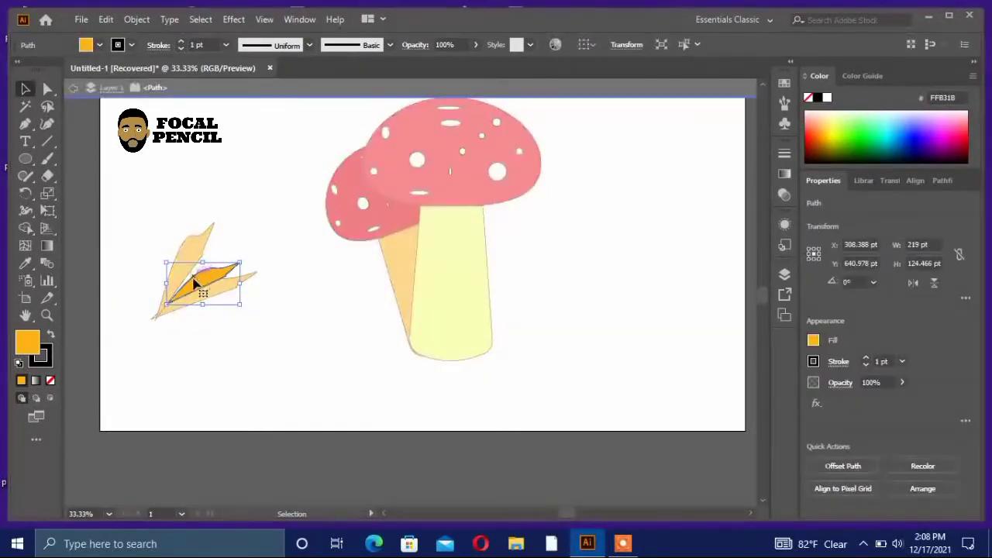
double_click(194, 188)
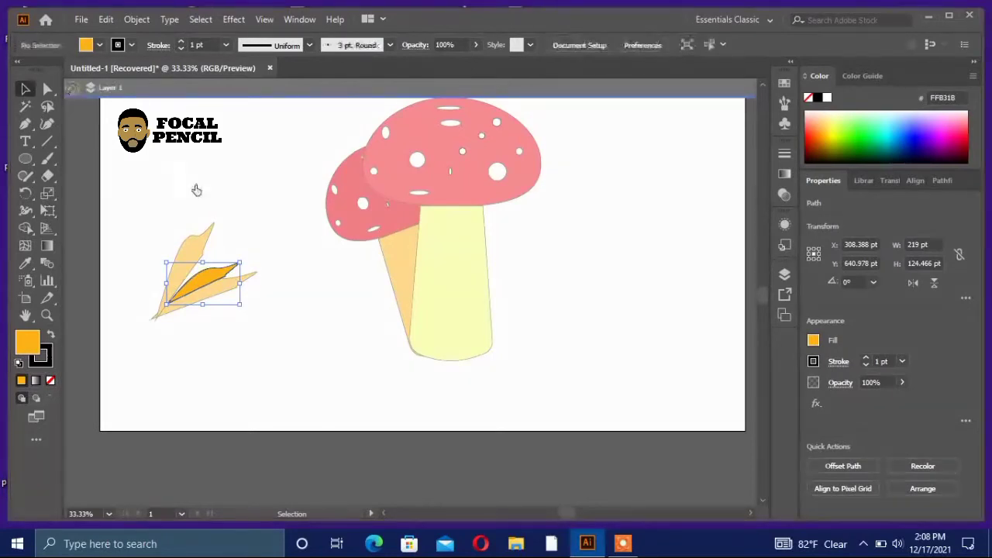
drag(201, 284, 196, 288)
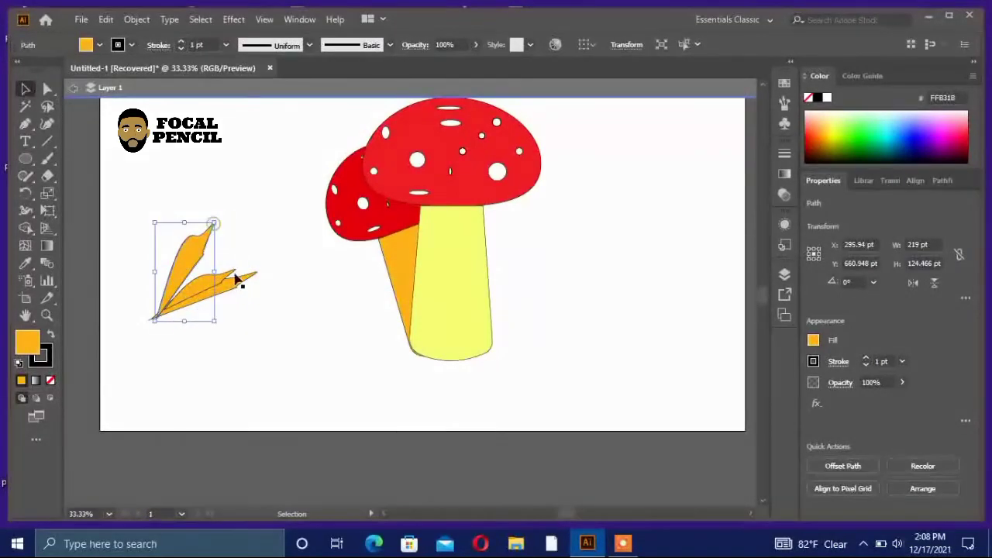
click(130, 195)
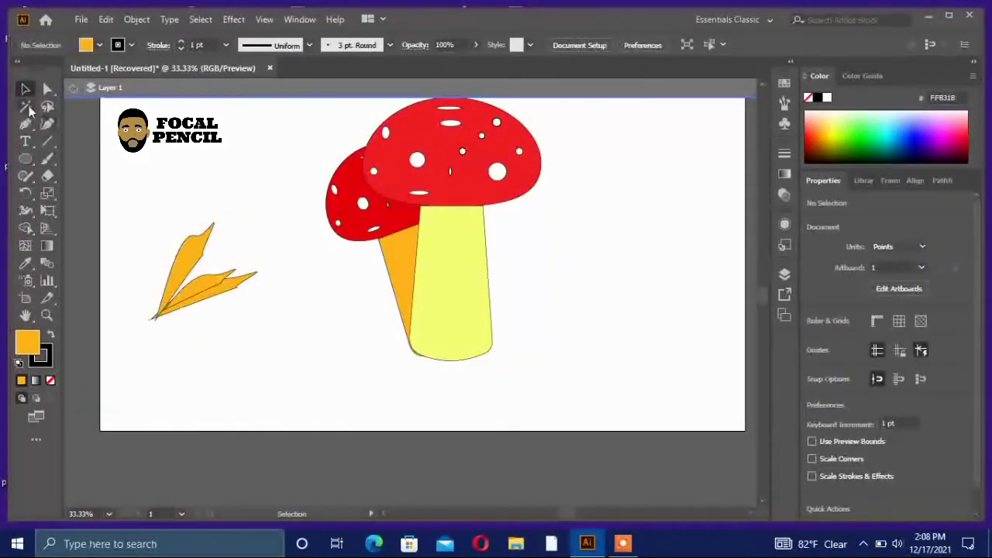
Fill all three leaves with bright green 45FF22
drag(279, 229, 288, 340)
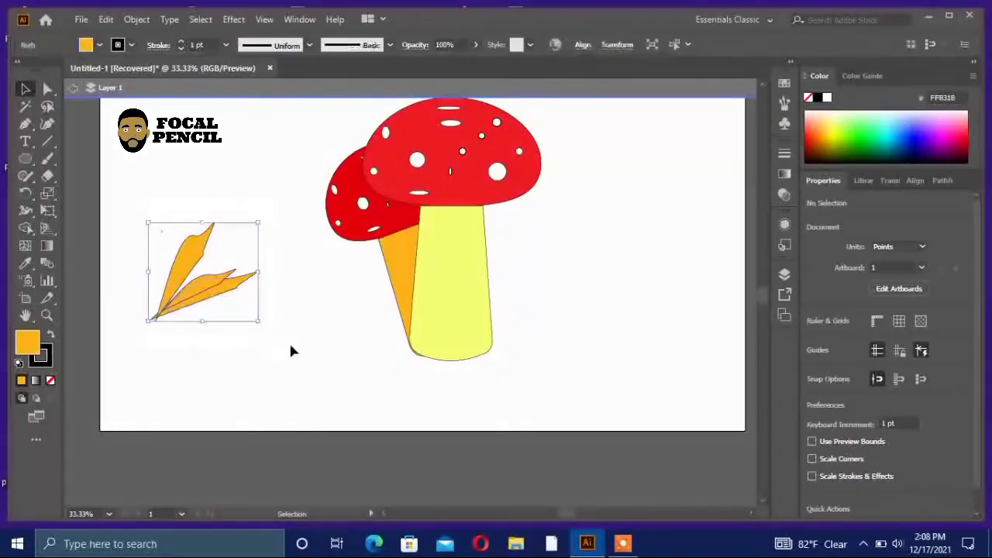
click(866, 137)
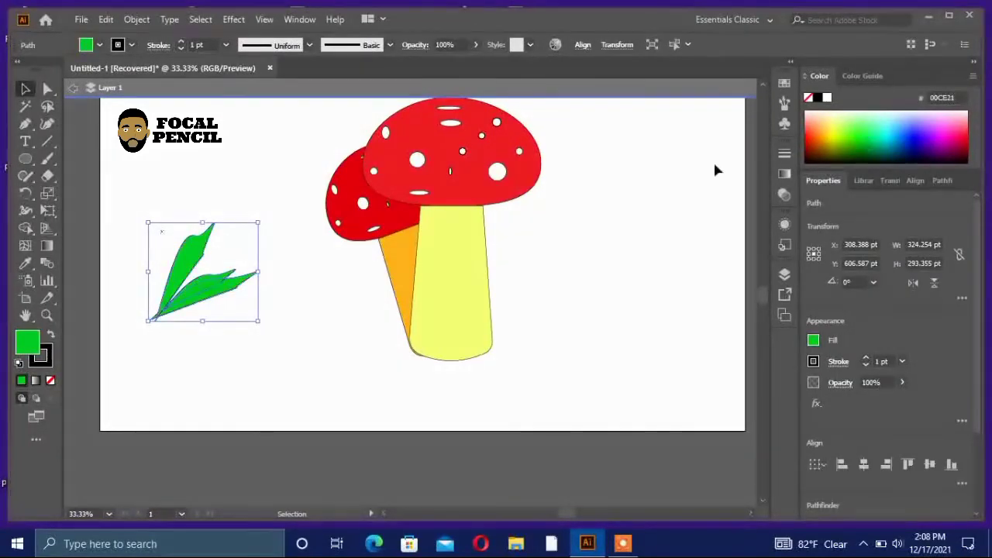
click(858, 126)
click(855, 132)
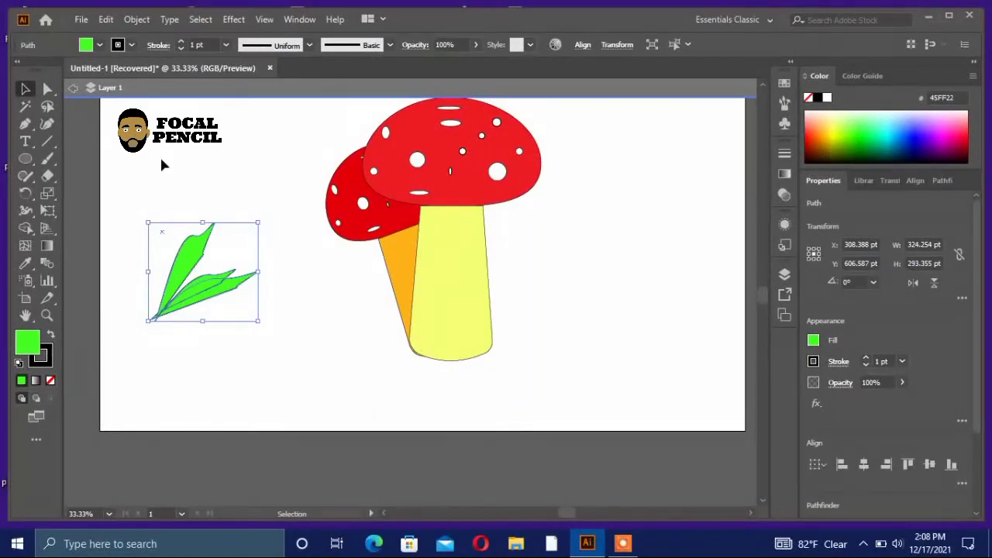
Duplicate the green leaf cluster and place the copy at the right foot of the large mushroom's stem
key(ctrl+c)
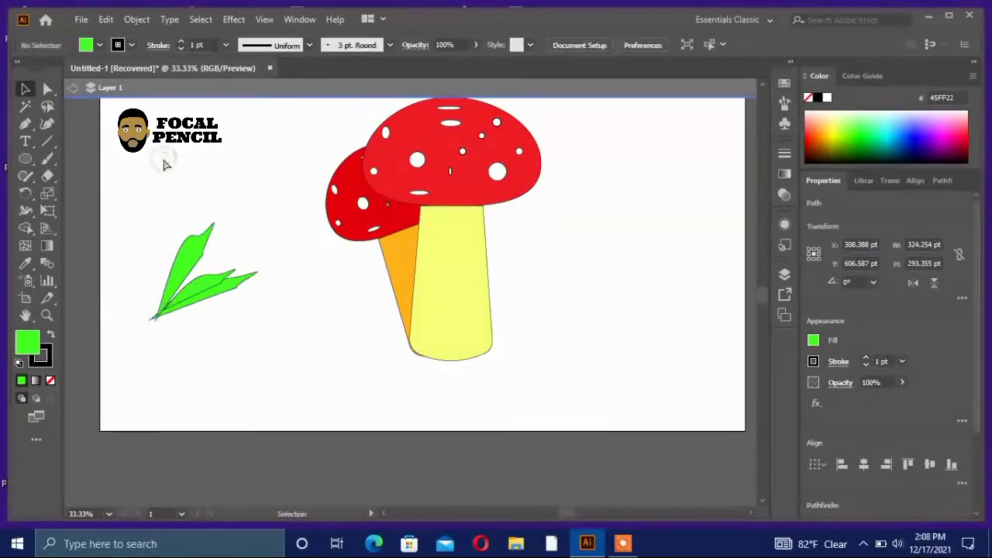
key(ctrl+v)
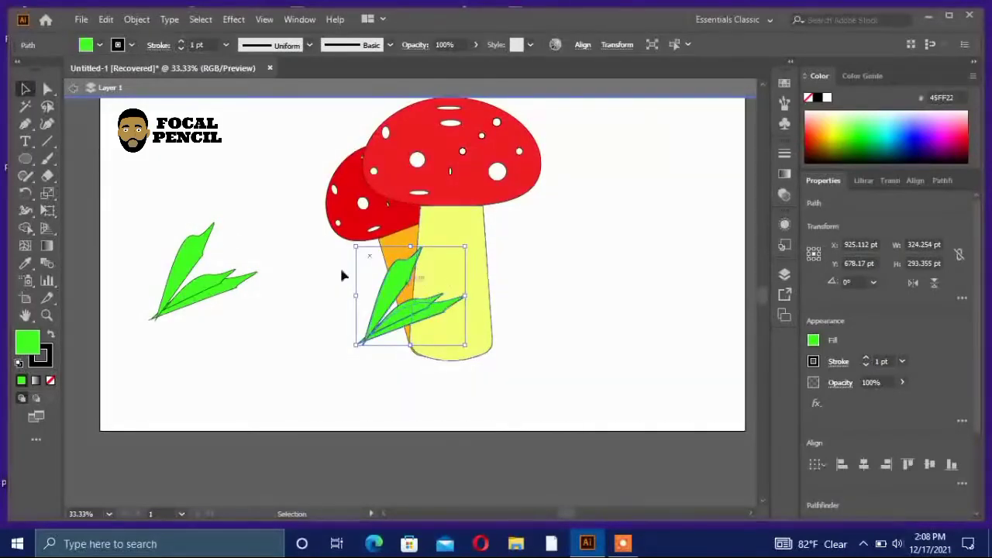
drag(394, 316, 497, 330)
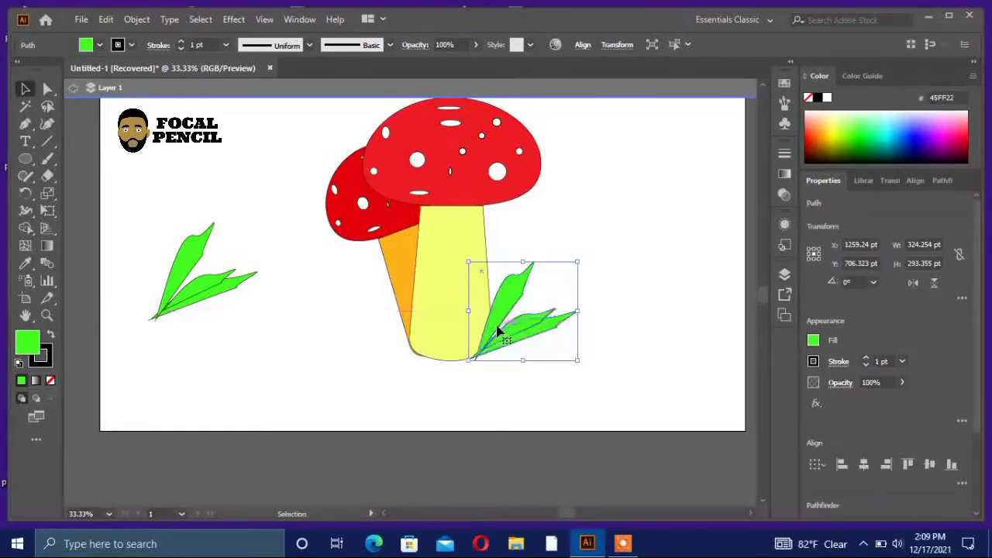
Try rotating only the upright leaf of the original cluster by about 63°, and undo the rotation
click(171, 302)
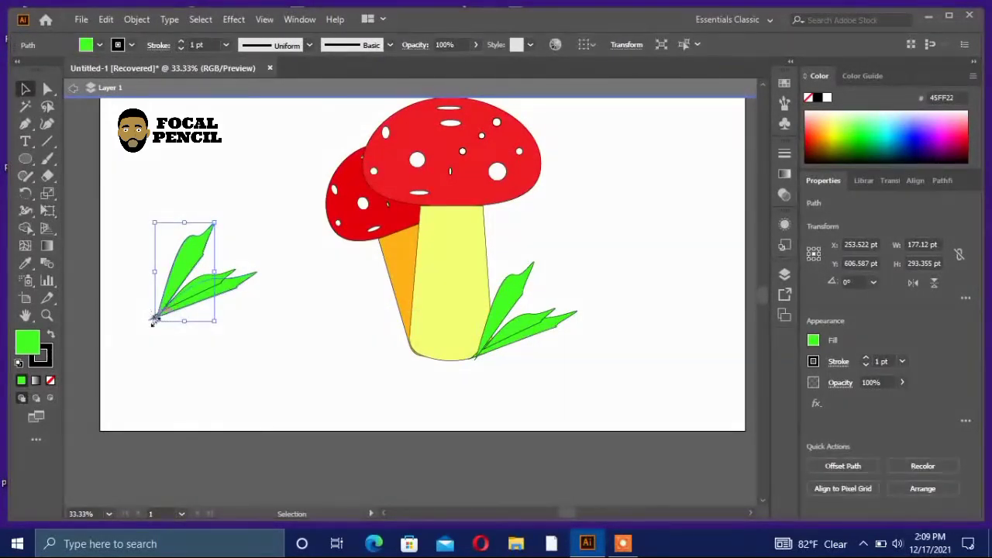
drag(152, 315, 225, 347)
key(a)
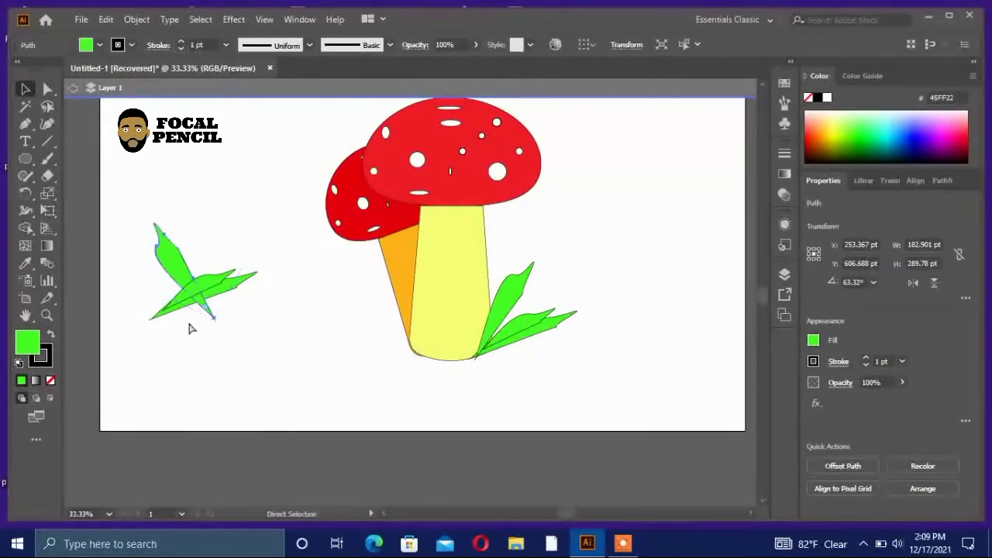
key(ctrl+z)
key(v)
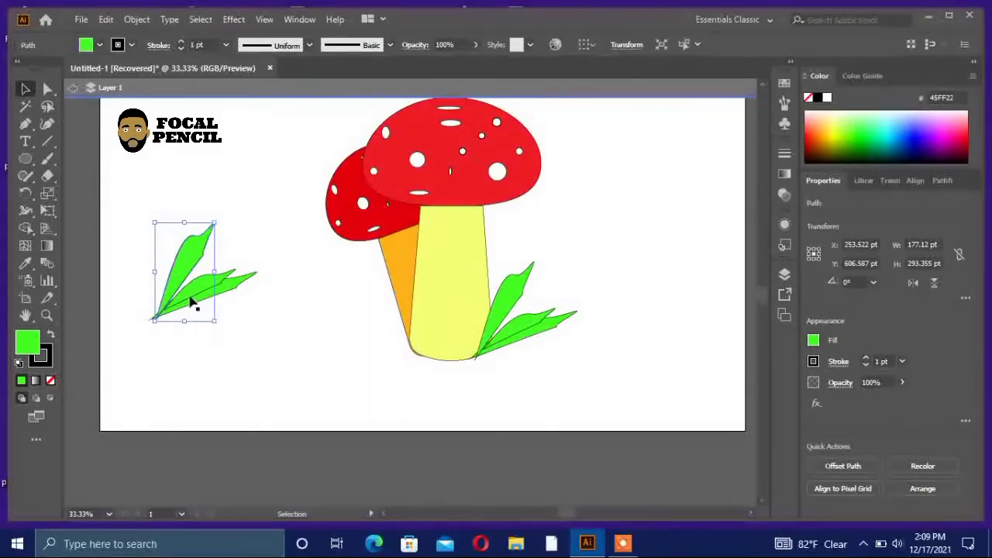
Rotate the original three-leaf cluster to about 85° and place it at the left foot of the large mushroom's stem
drag(127, 187, 252, 349)
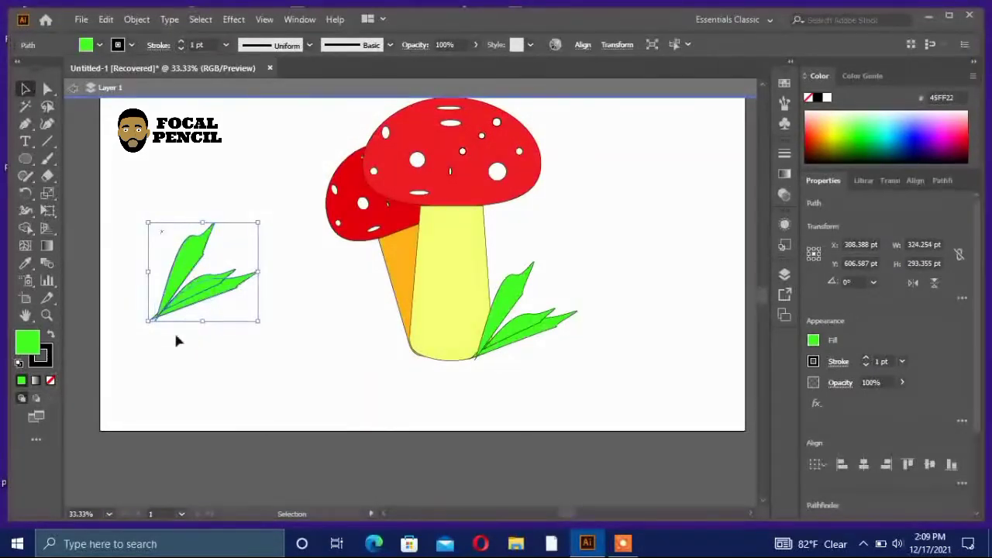
drag(142, 322, 245, 364)
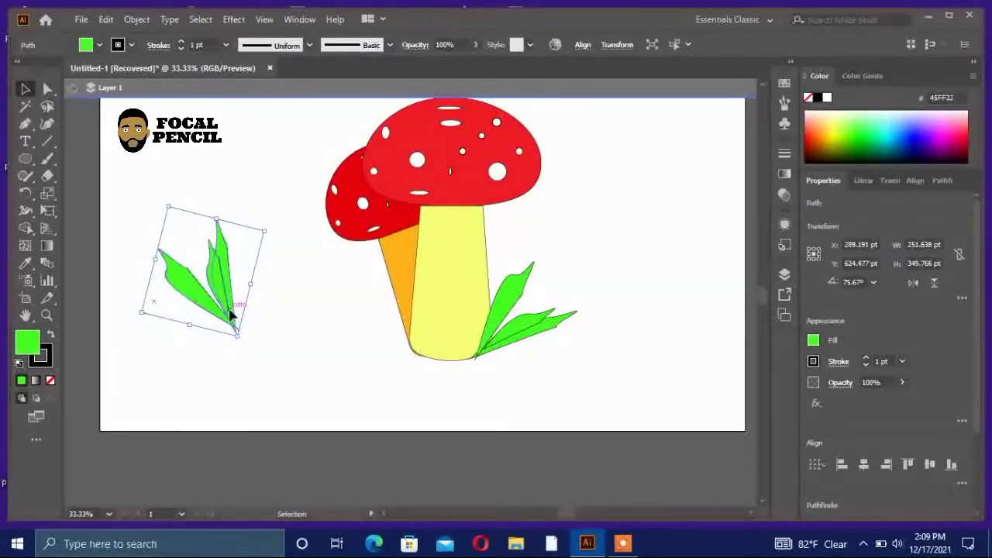
drag(231, 315, 411, 355)
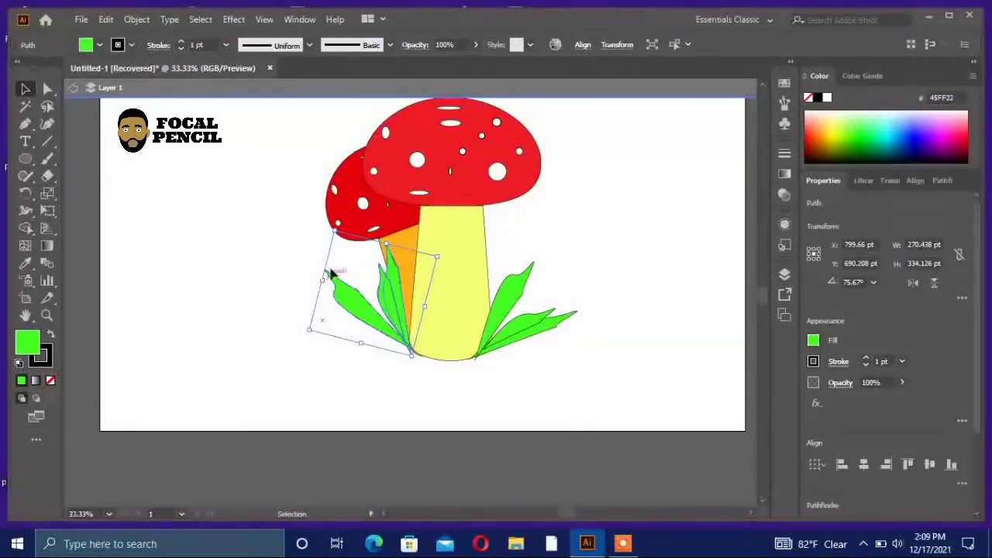
drag(311, 230, 325, 229)
drag(390, 329, 403, 346)
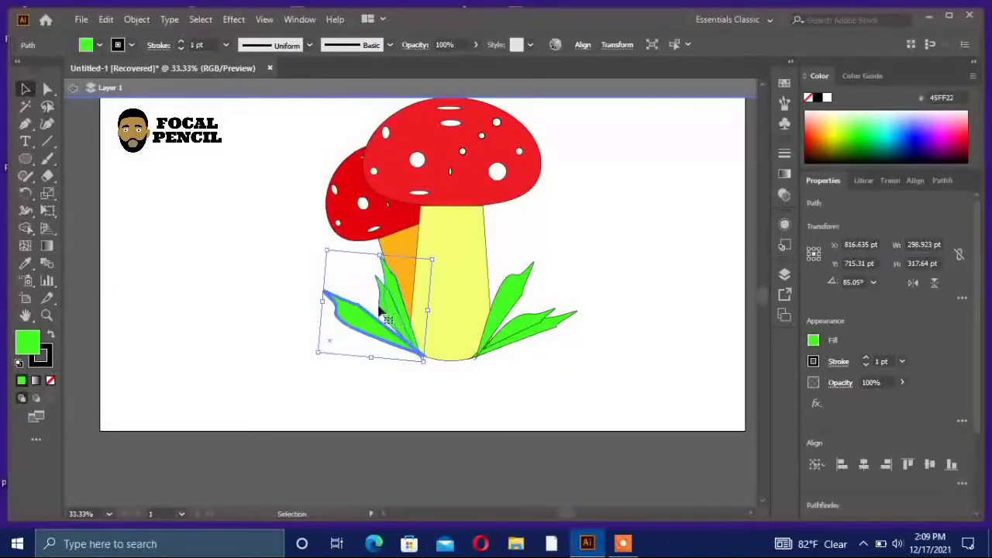
click(254, 257)
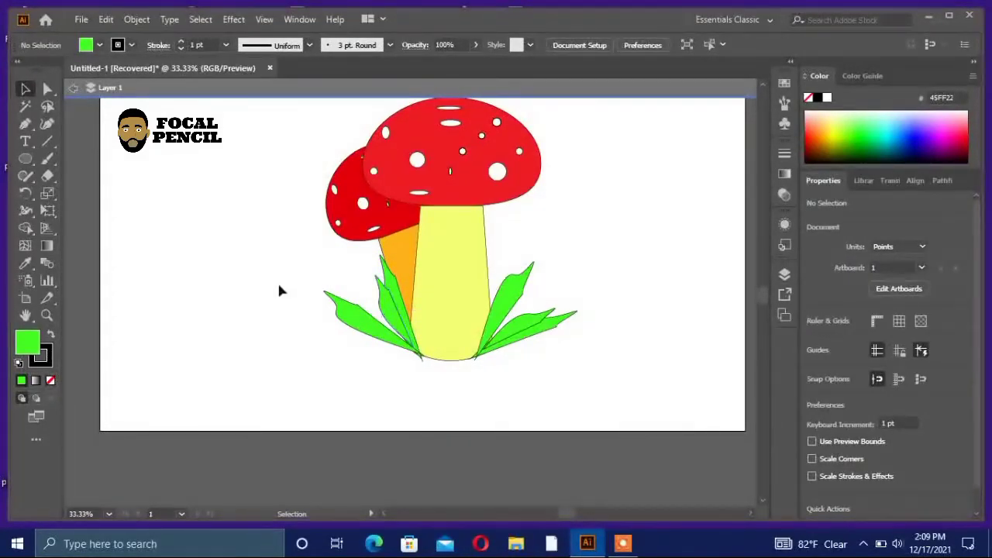
drag(280, 291, 410, 348)
click(175, 248)
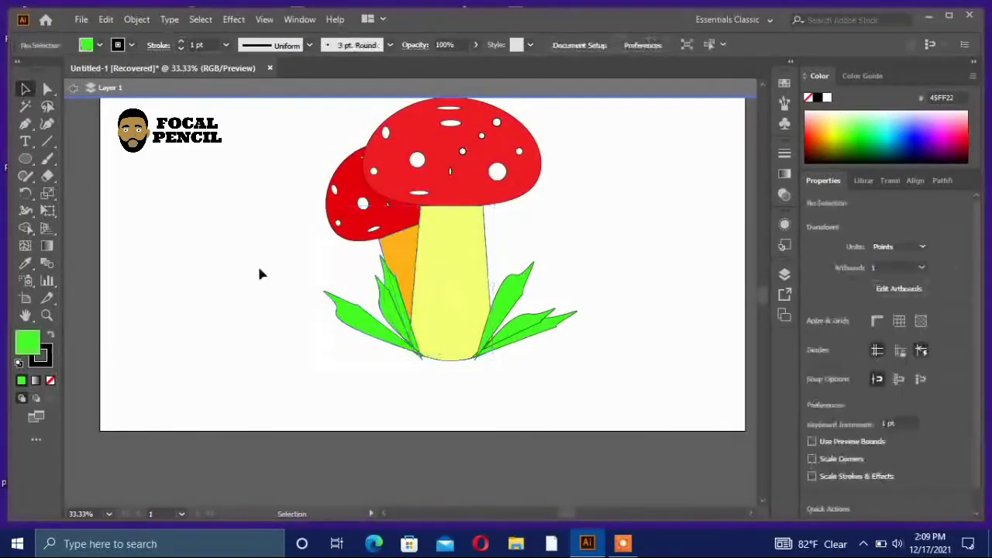
click(535, 329)
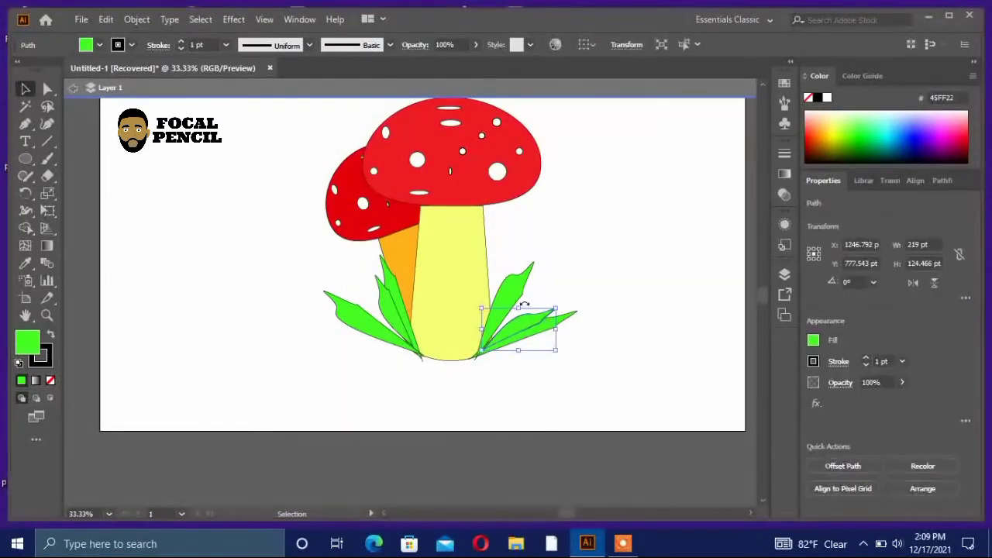
click(520, 300)
click(564, 317)
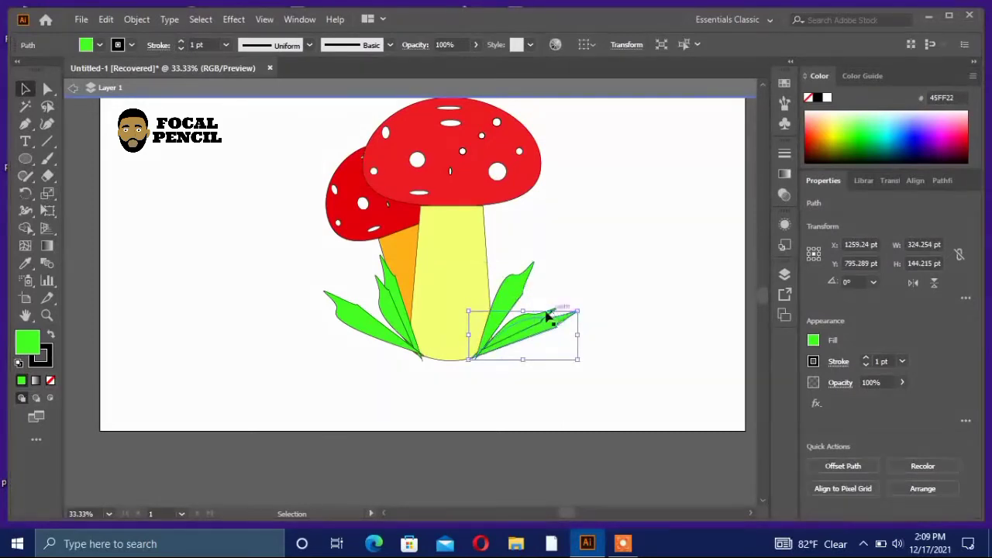
click(519, 296)
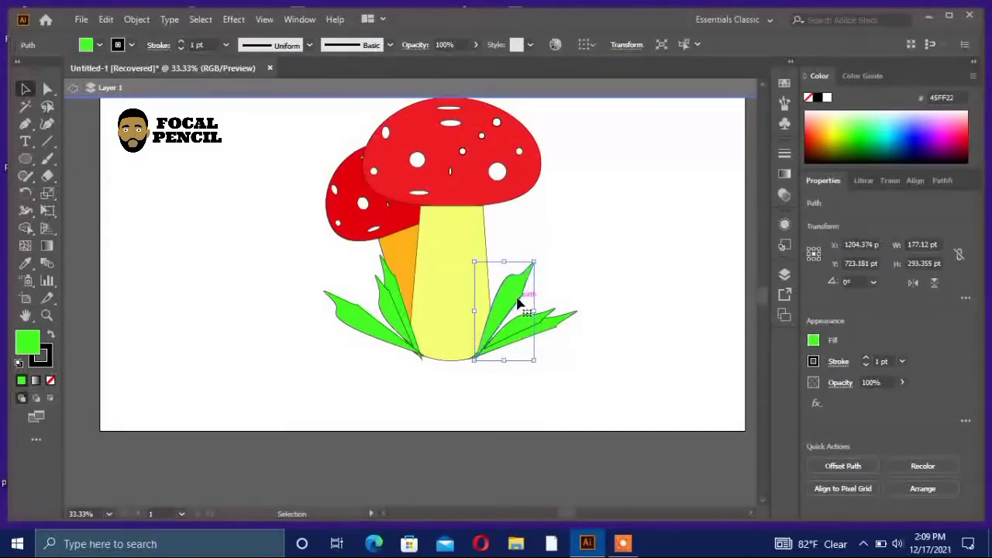
double_click(519, 323)
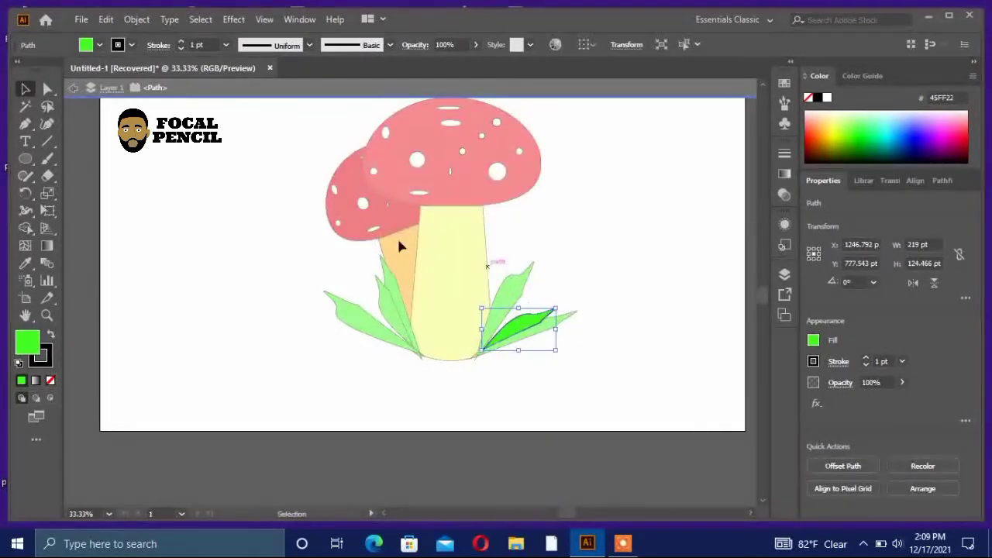
click(73, 88)
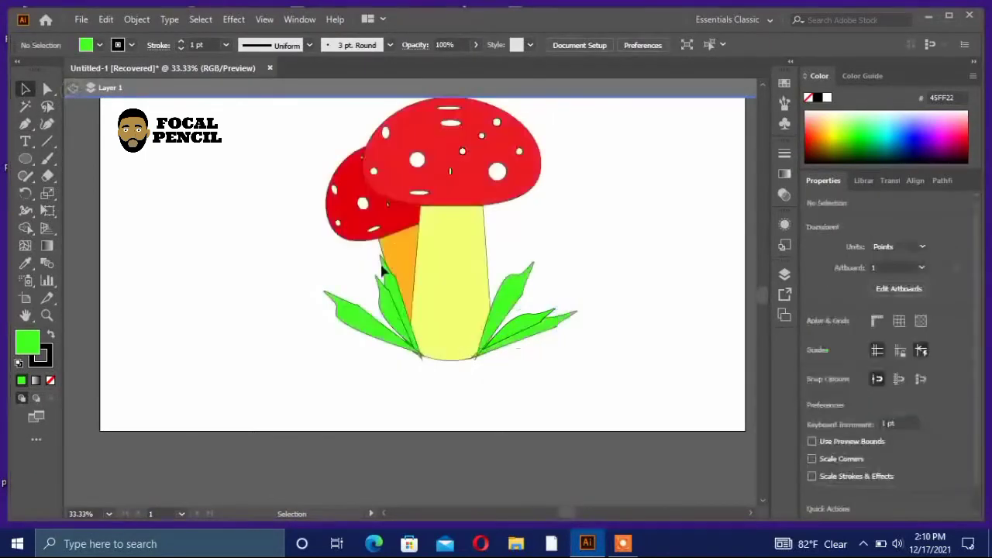
Group the three leaves at the right foot of the large mushroom's stem
click(530, 309)
drag(533, 310, 566, 316)
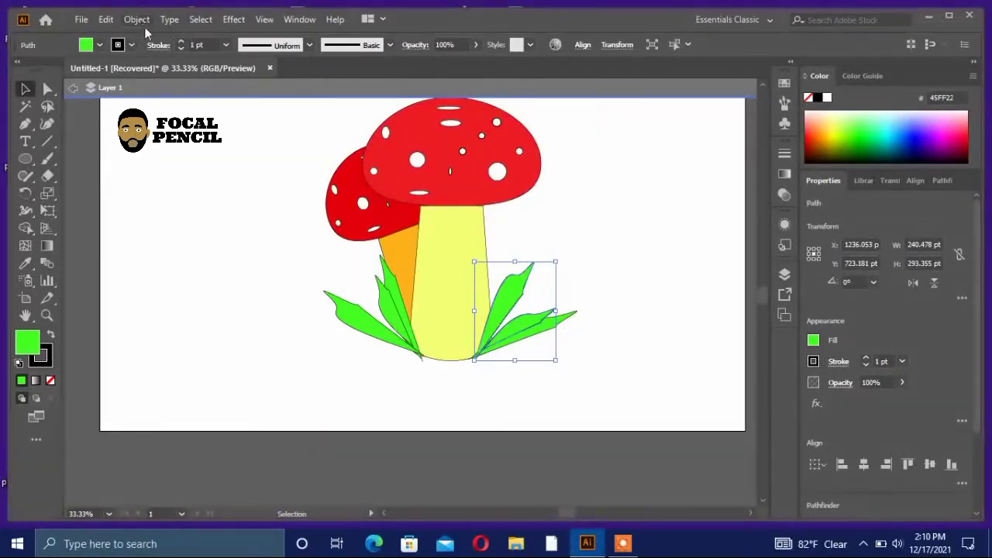
shift+click(567, 318)
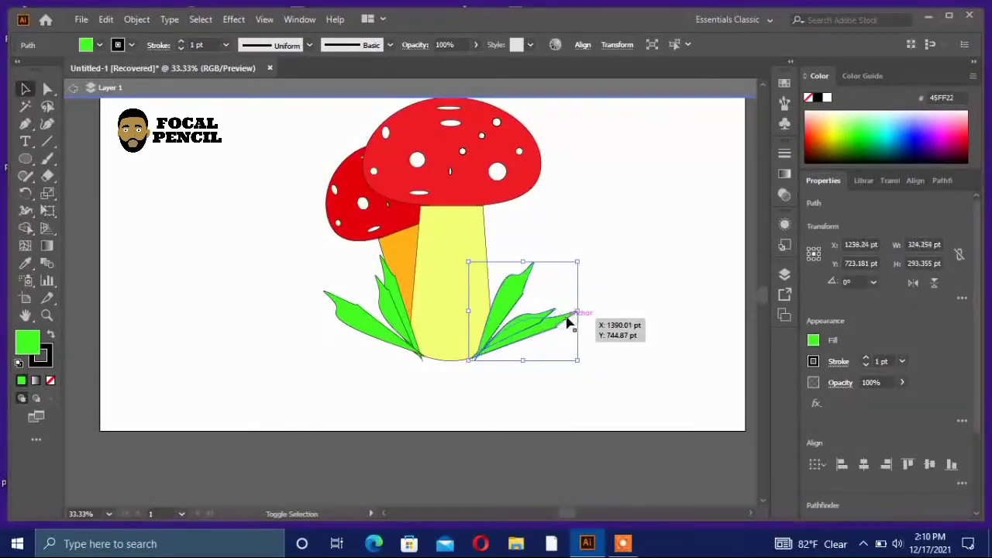
click(135, 19)
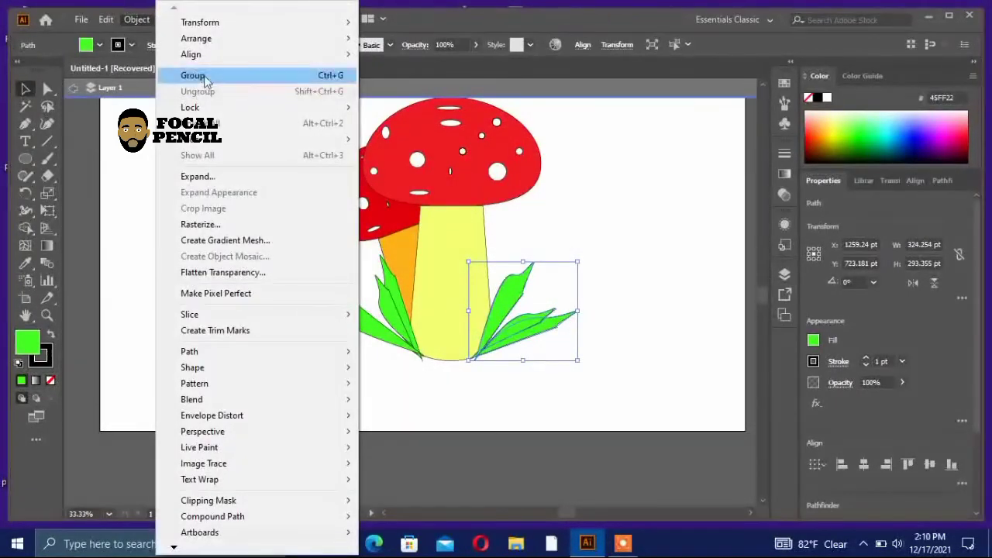
click(193, 75)
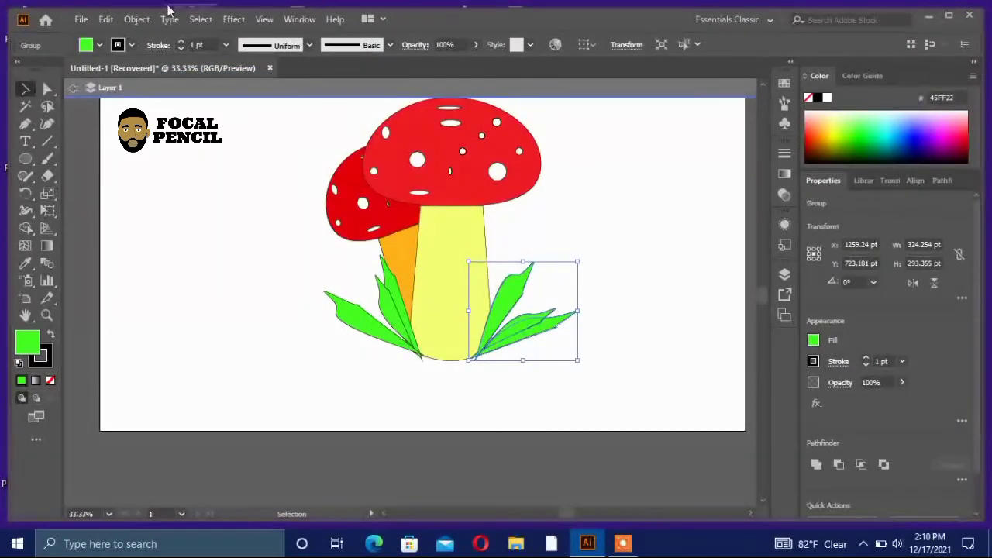
Send the leaf group at the right foot of the large mushroom's stem to the back
click(139, 19)
mouse_move(214, 54)
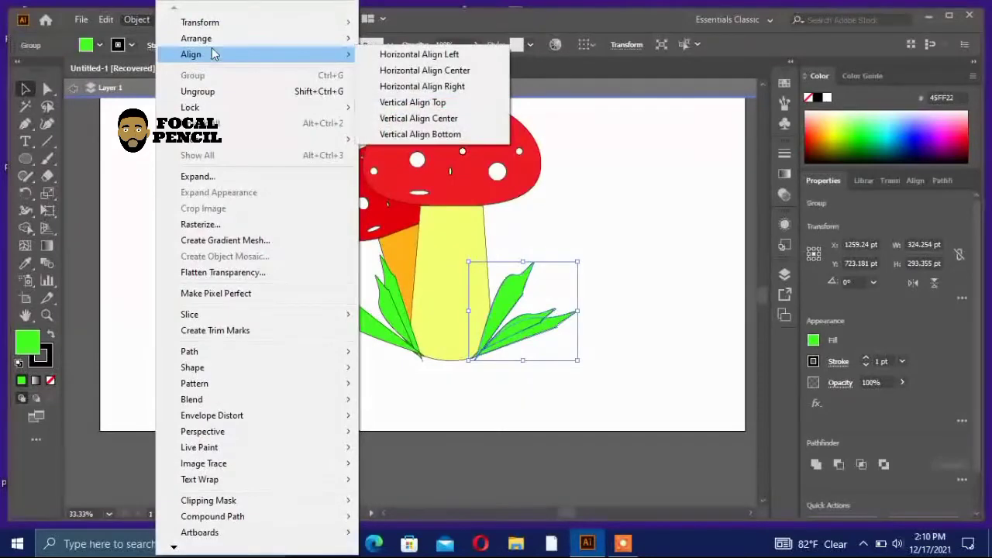
click(388, 87)
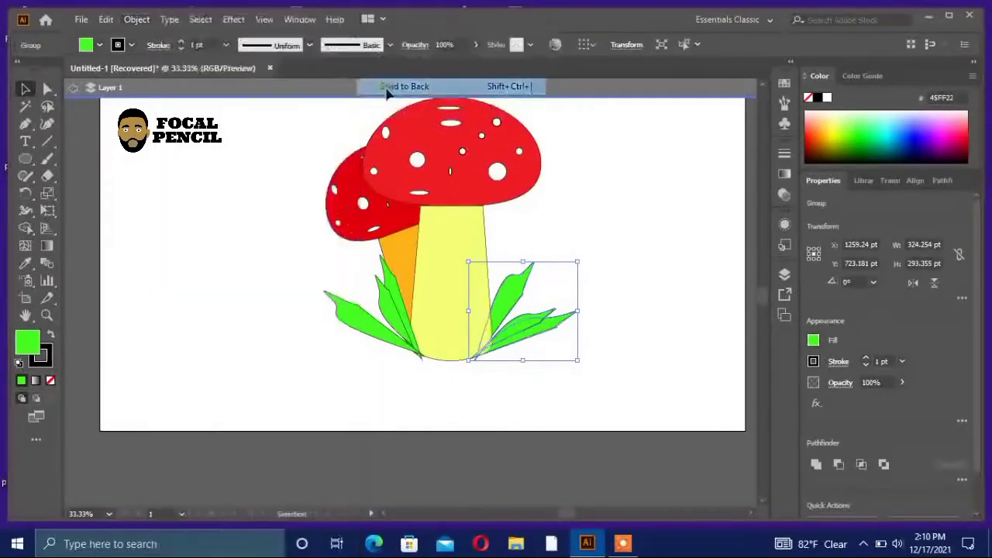
click(619, 159)
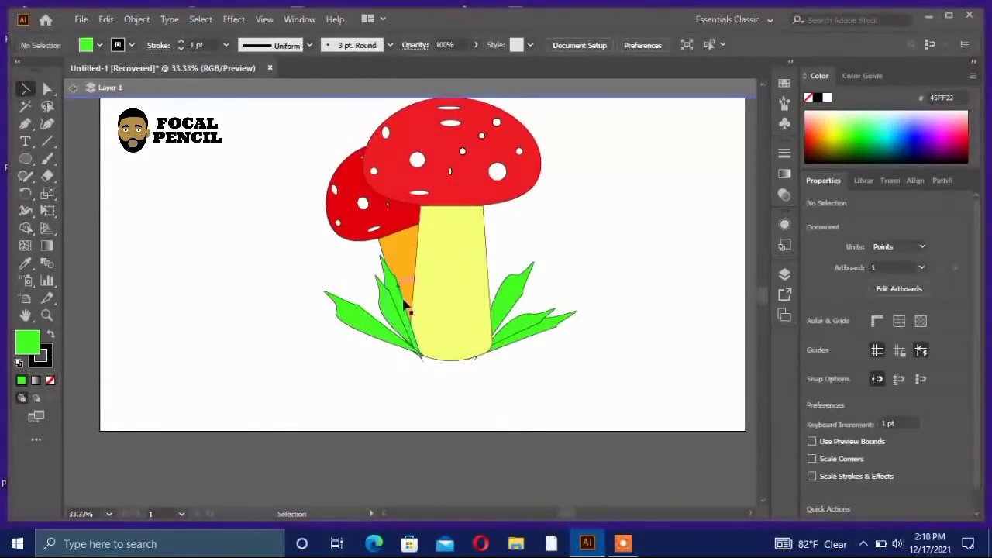
Group the three leaves at the left foot of the large mushroom's stem
click(371, 325)
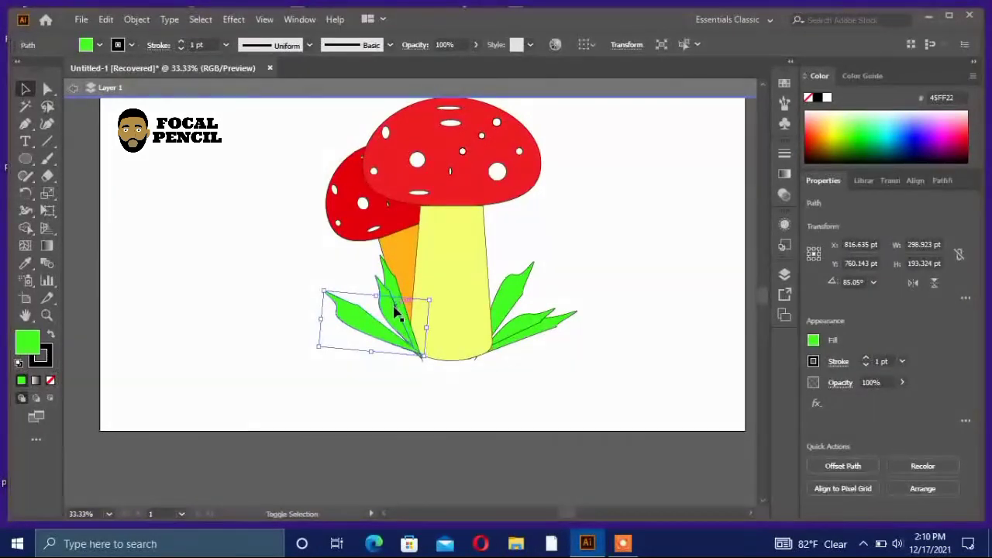
shift+click(394, 307)
shift+click(388, 261)
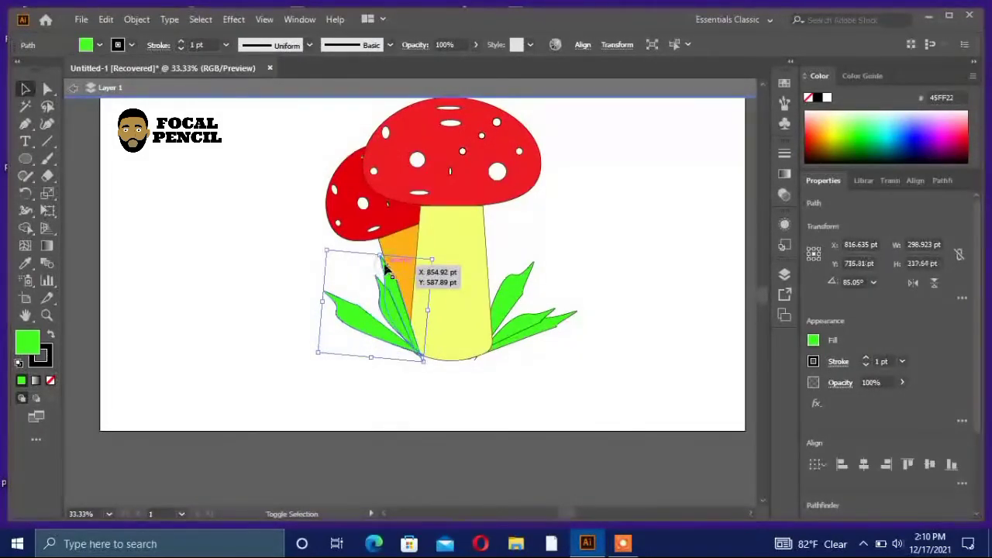
click(137, 20)
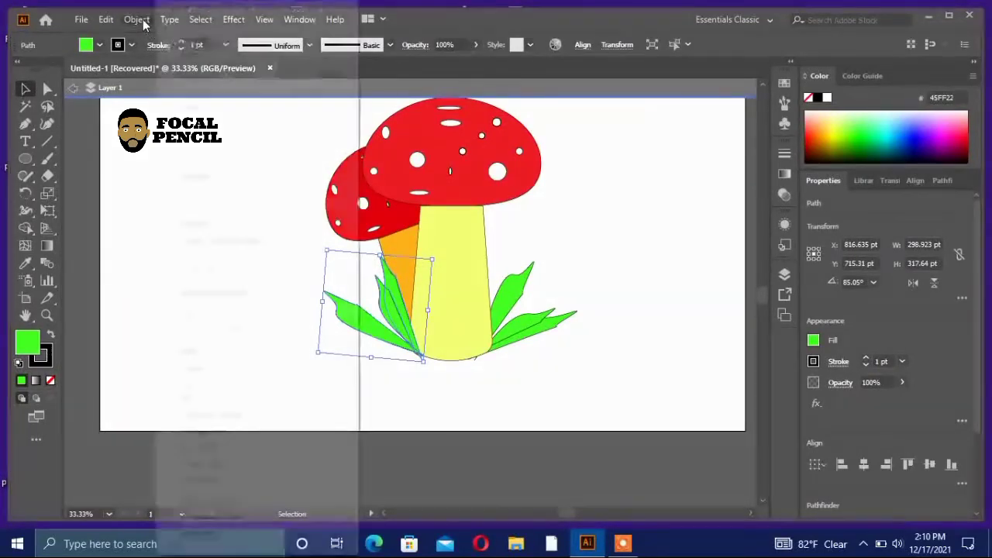
click(193, 75)
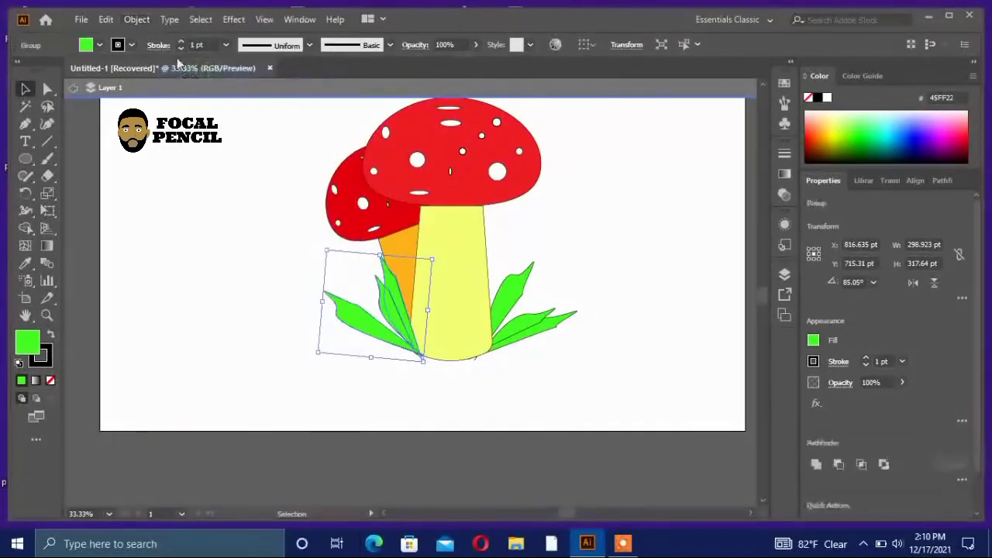
Send the left leaf group to the back, behind both mushroom stems
click(137, 19)
mouse_move(341, 38)
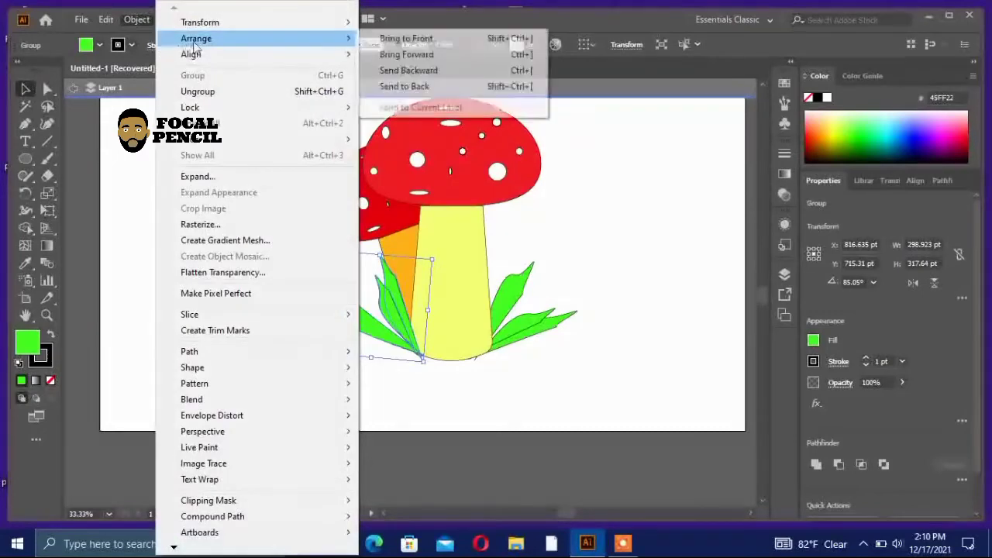
click(395, 86)
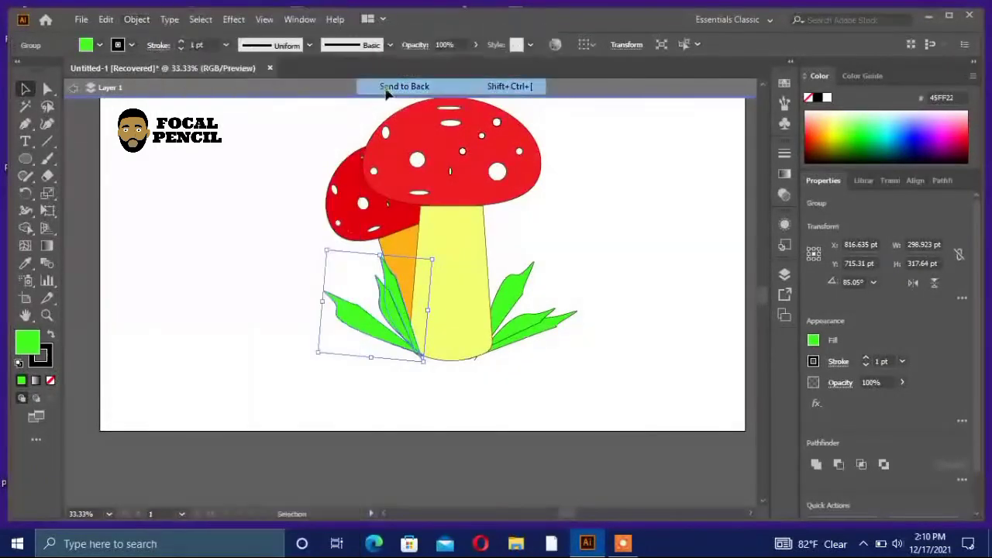
click(630, 284)
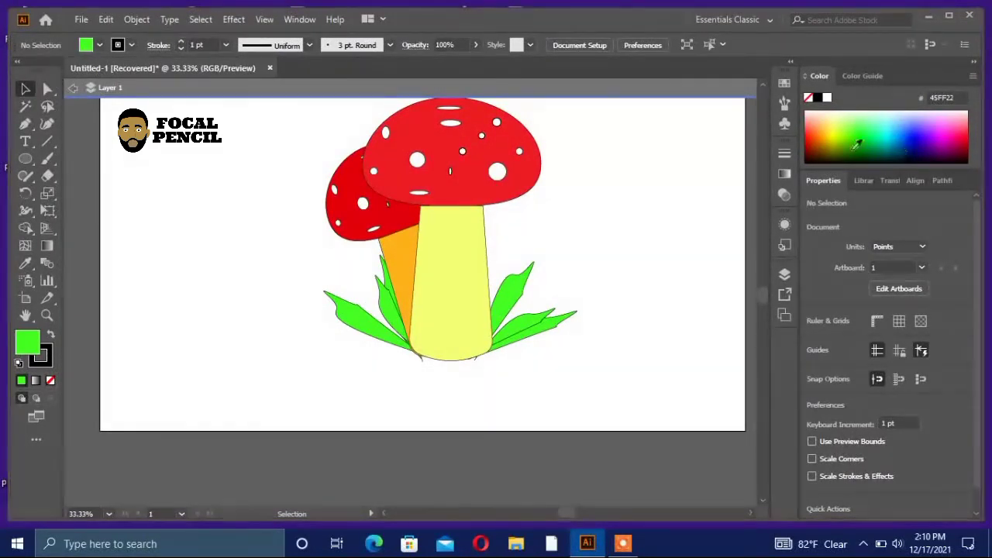
Draw a green ground rectangle about 1910 by 294 pt across the artboard's lower edge, covering the base of the stem
click(26, 158)
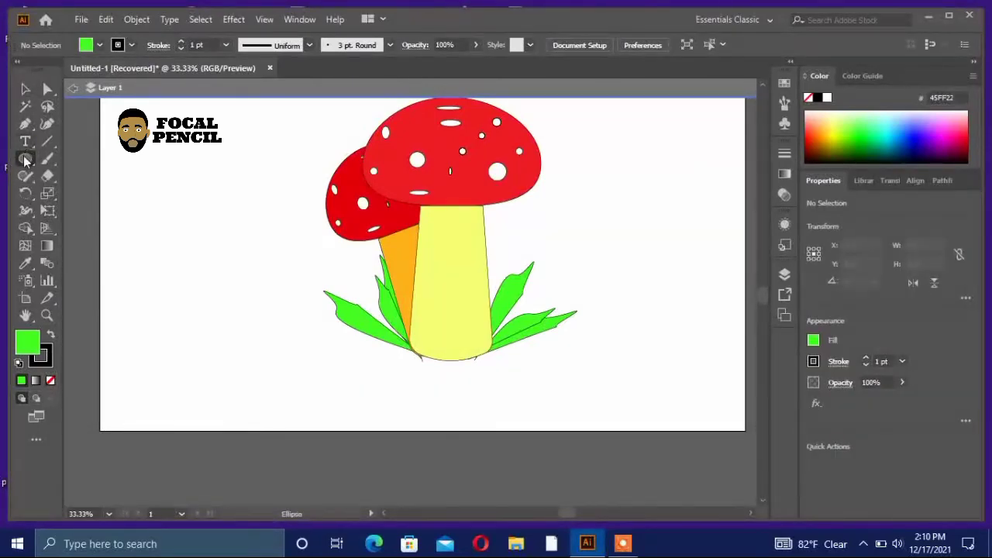
drag(27, 156, 64, 160)
click(64, 159)
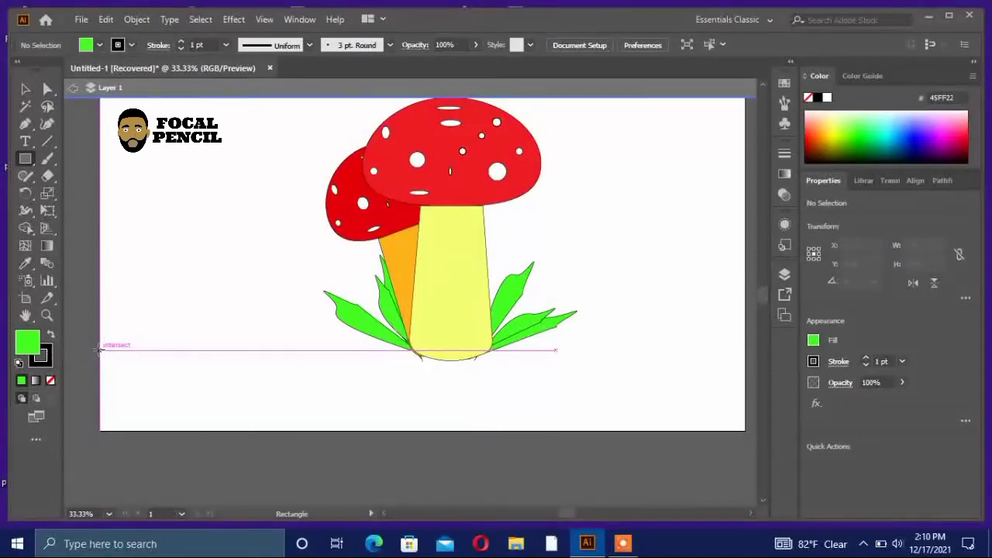
drag(99, 350, 742, 447)
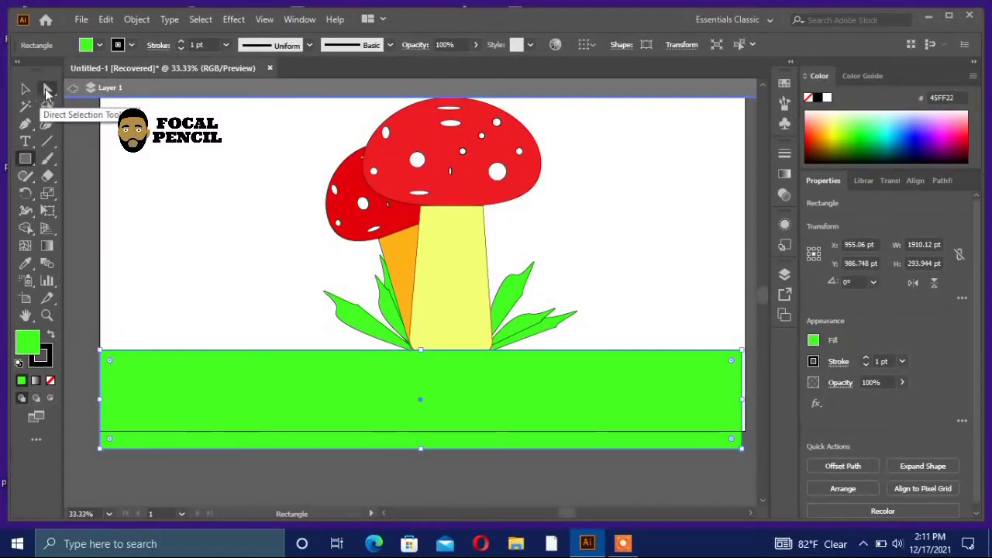
Shift the ground rectangle so it lines up with the artboard's sides, centred at about X 960 pt, Y 978 pt
click(46, 91)
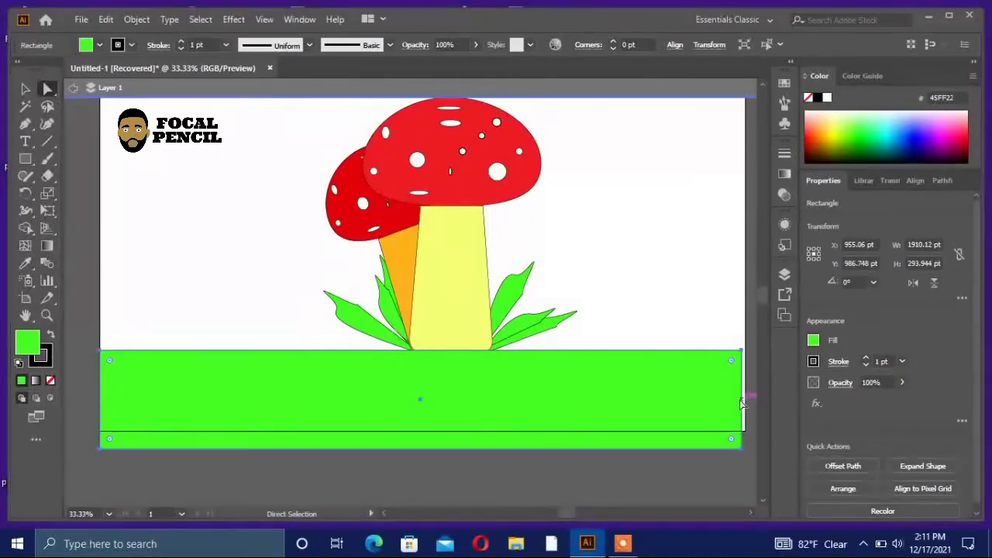
drag(741, 398, 751, 402)
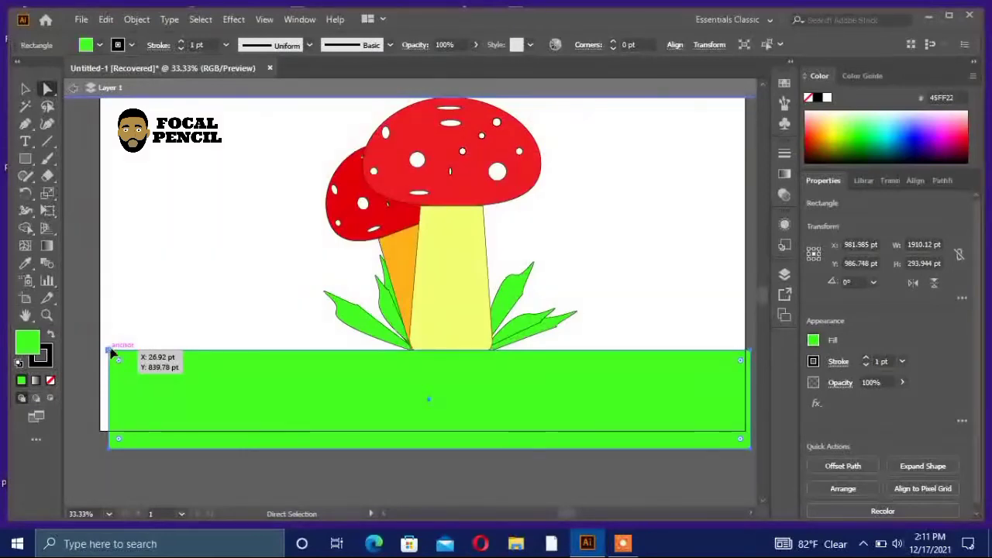
drag(111, 352, 102, 348)
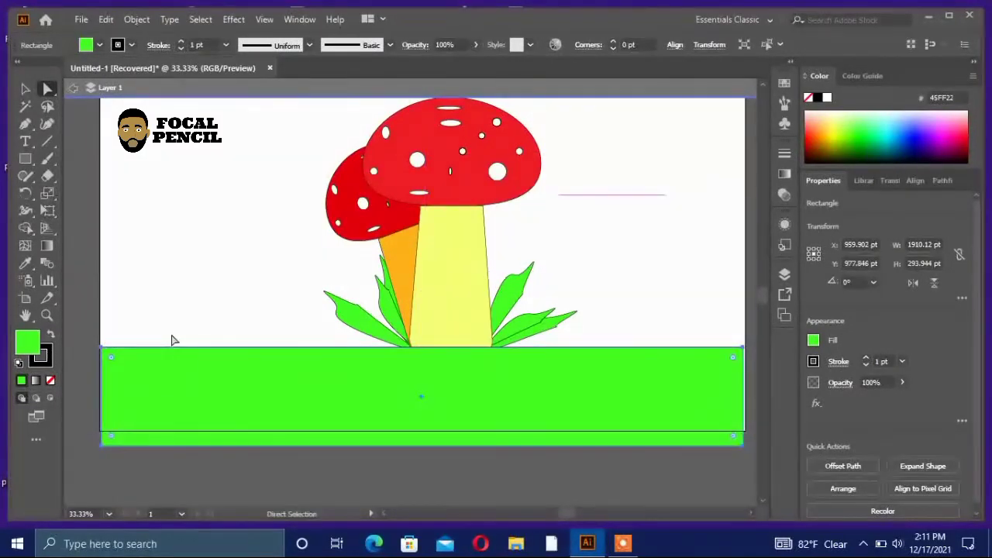
click(621, 245)
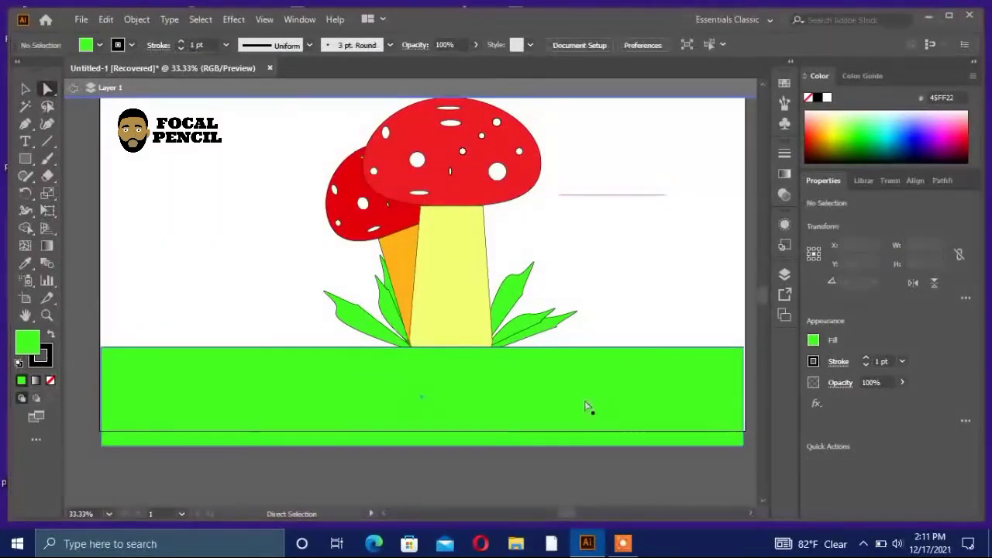
Try other green fills on the ground rectangle, ending with the bright green 22FF3F
click(587, 392)
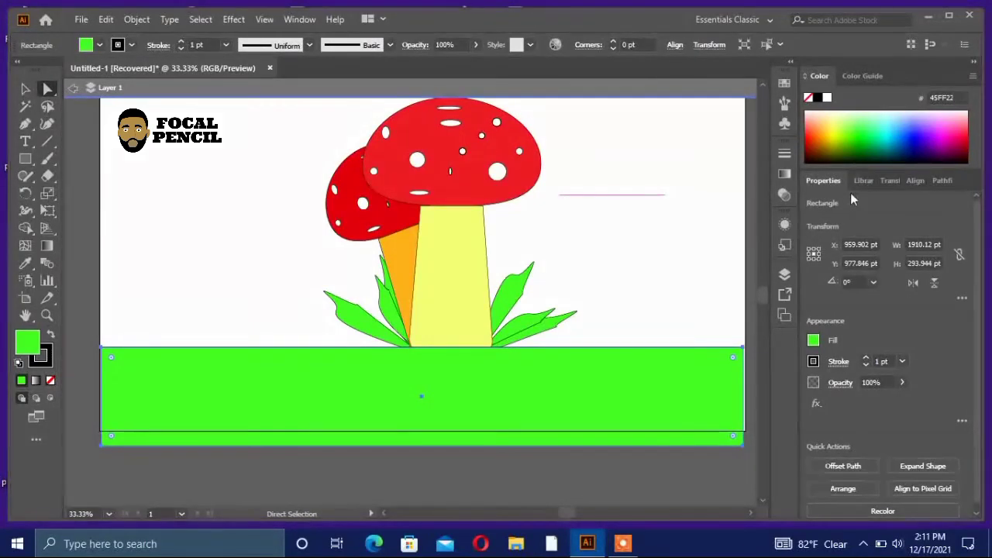
click(876, 130)
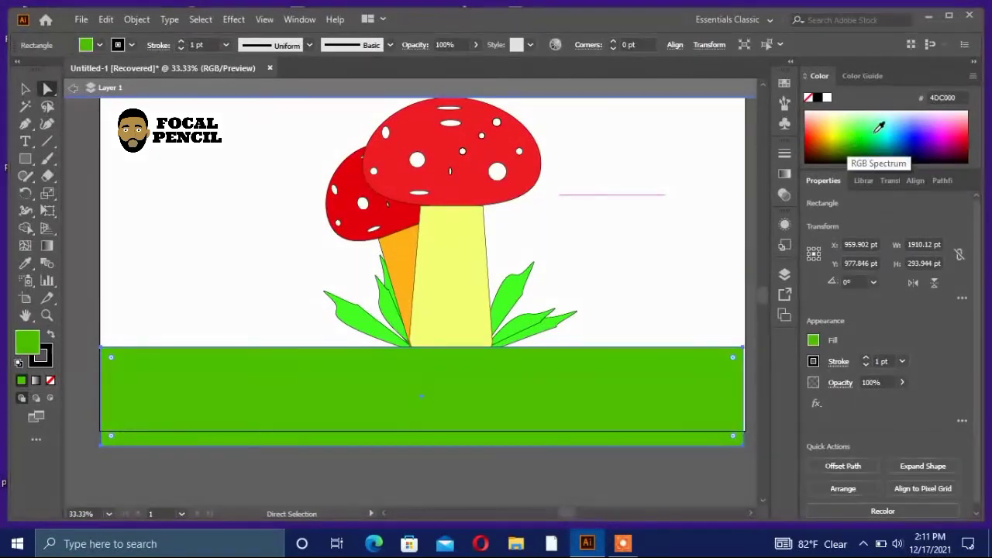
click(879, 126)
click(860, 140)
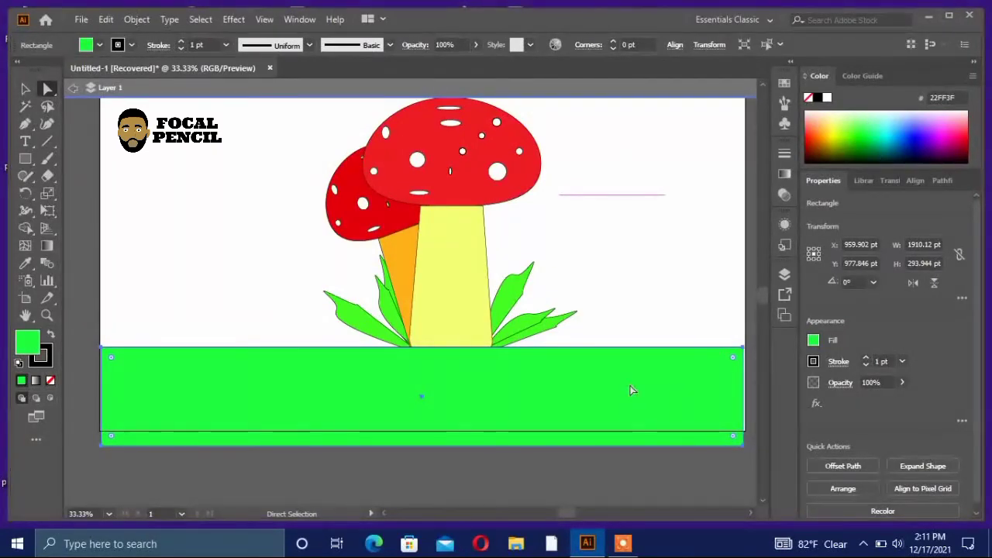
click(24, 88)
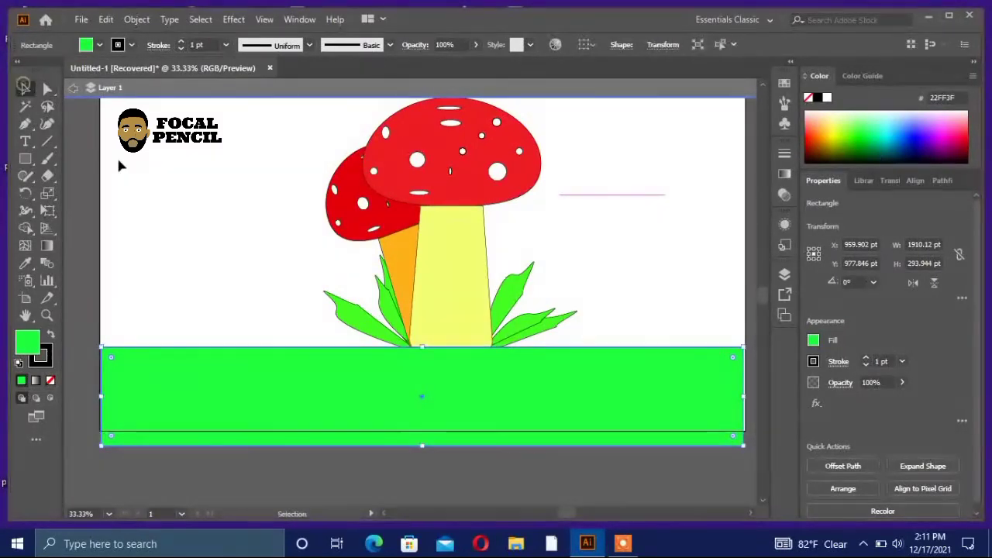
click(167, 190)
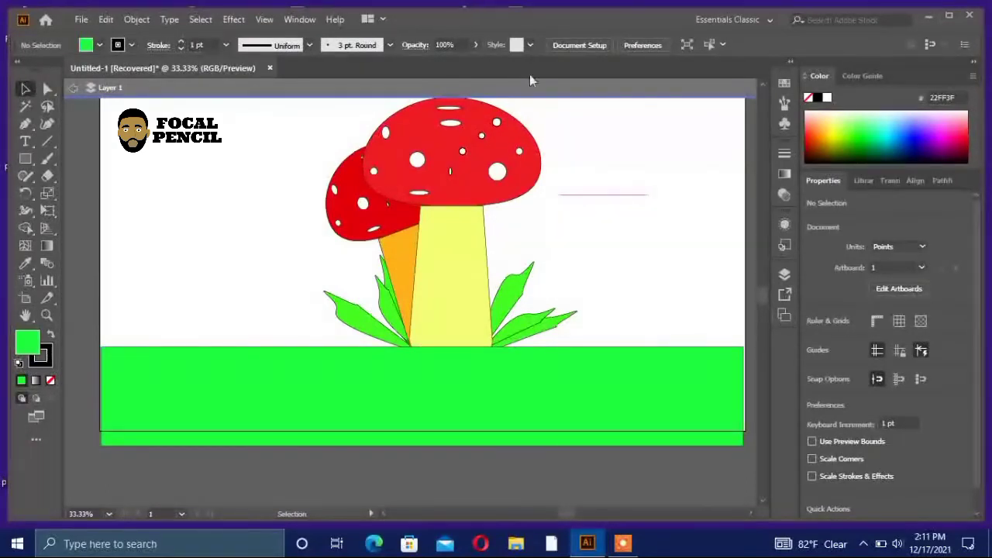
Fill the ground rectangle with the dark green 007C21
scroll(522, 168, up, 1)
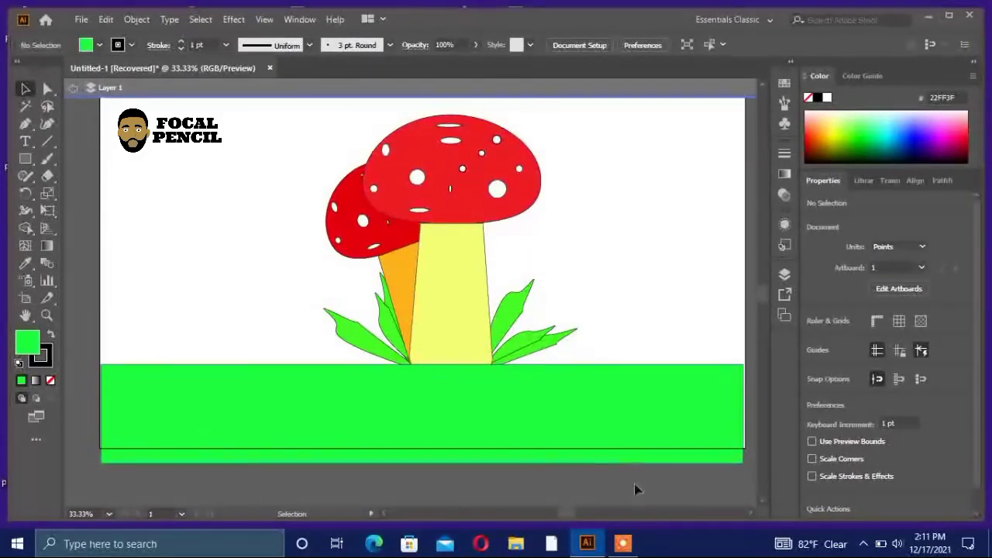
mouse_move(619, 552)
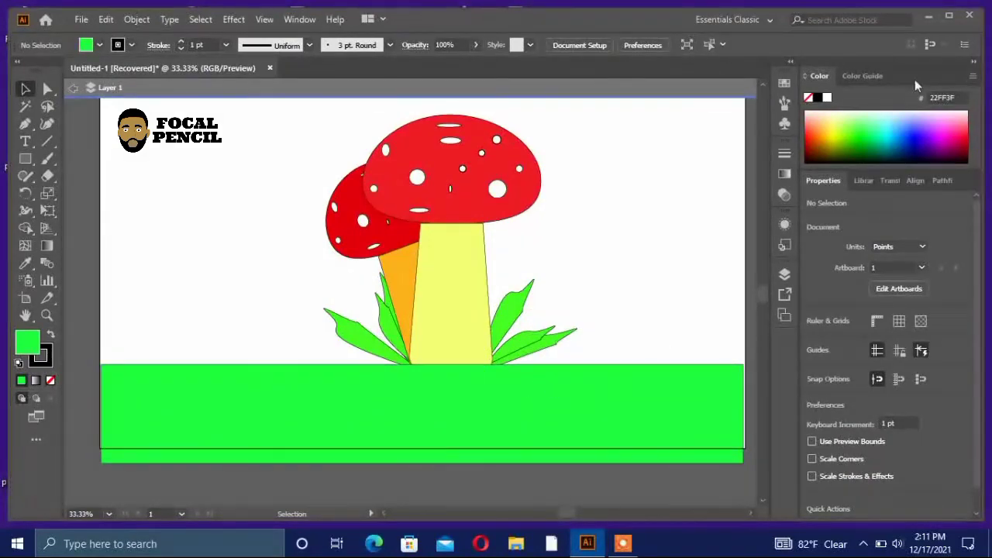
click(864, 144)
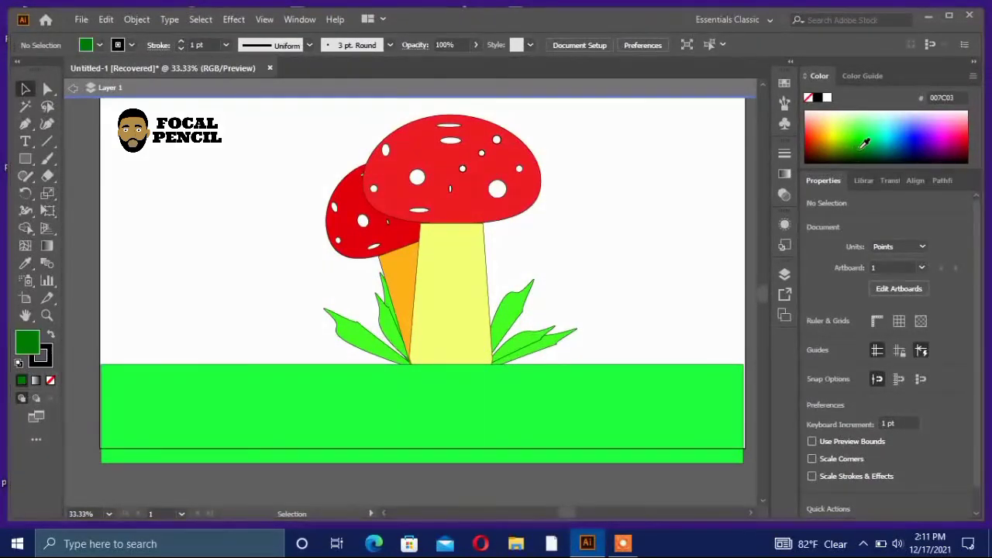
click(703, 398)
click(866, 147)
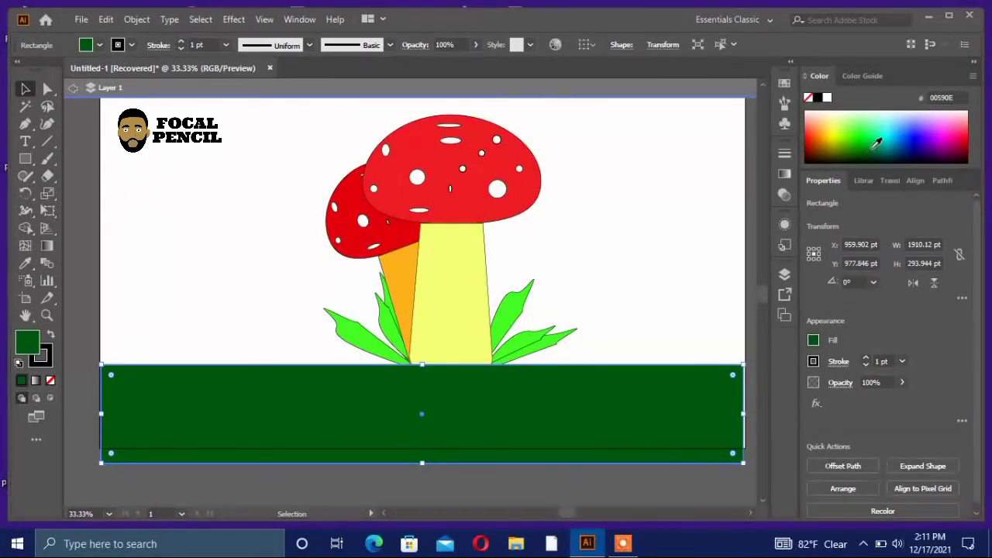
click(870, 146)
click(863, 146)
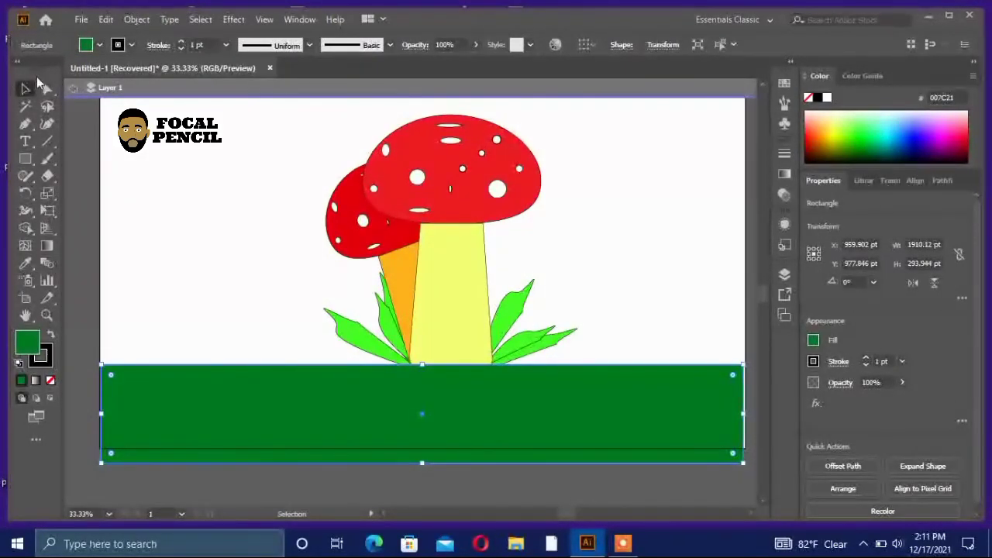
Exit the layer's isolation mode and deselect the ground rectangle
double_click(26, 87)
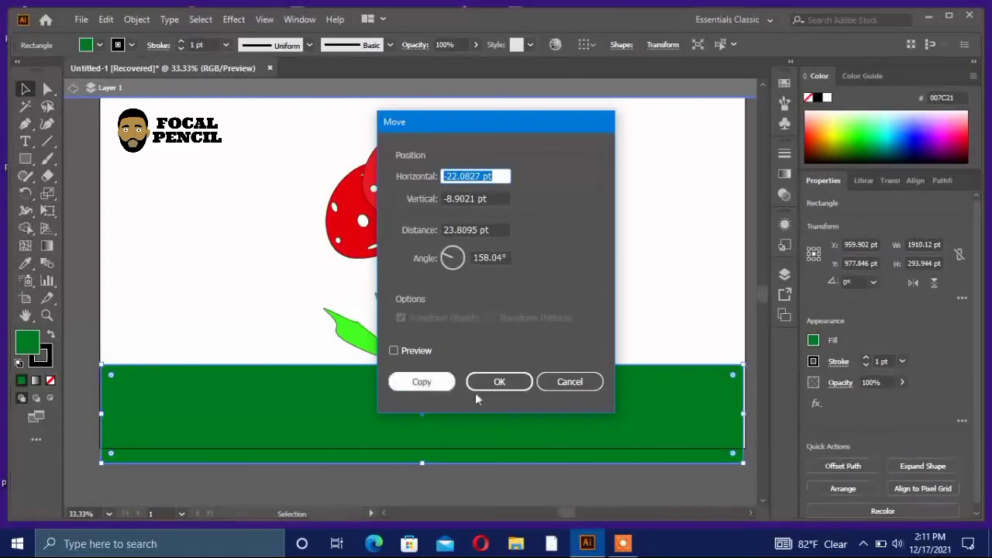
click(572, 381)
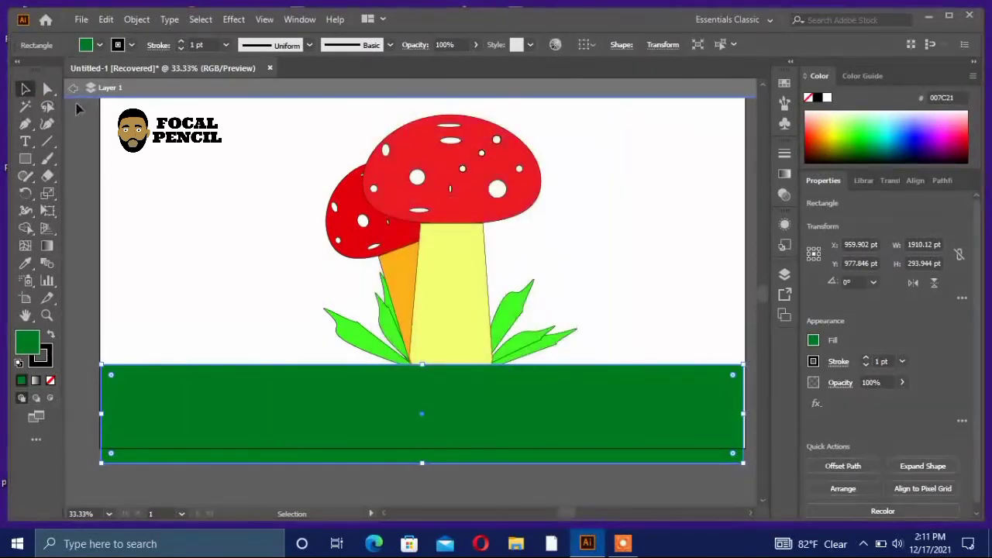
click(73, 88)
click(158, 151)
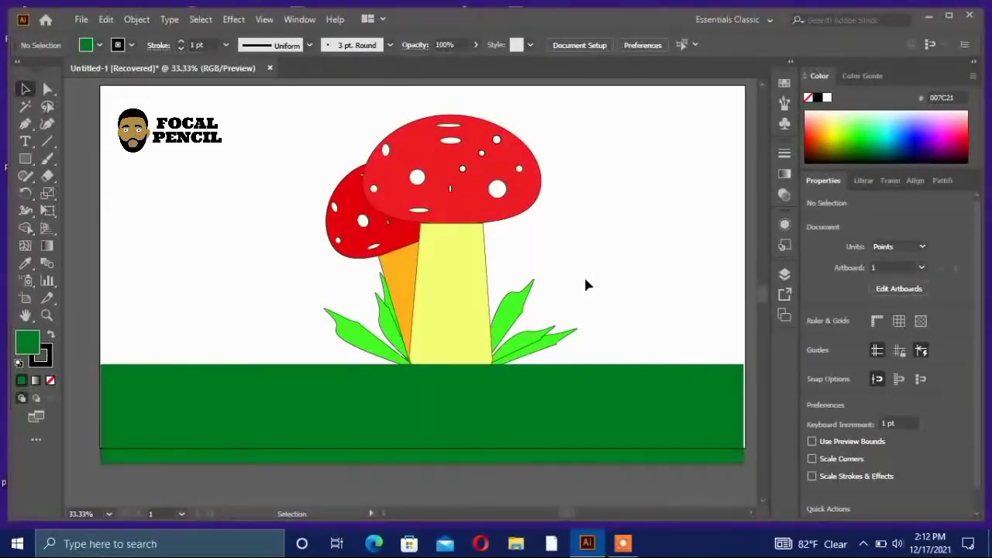
key(ctrl+minus)
key(ctrl+minus)
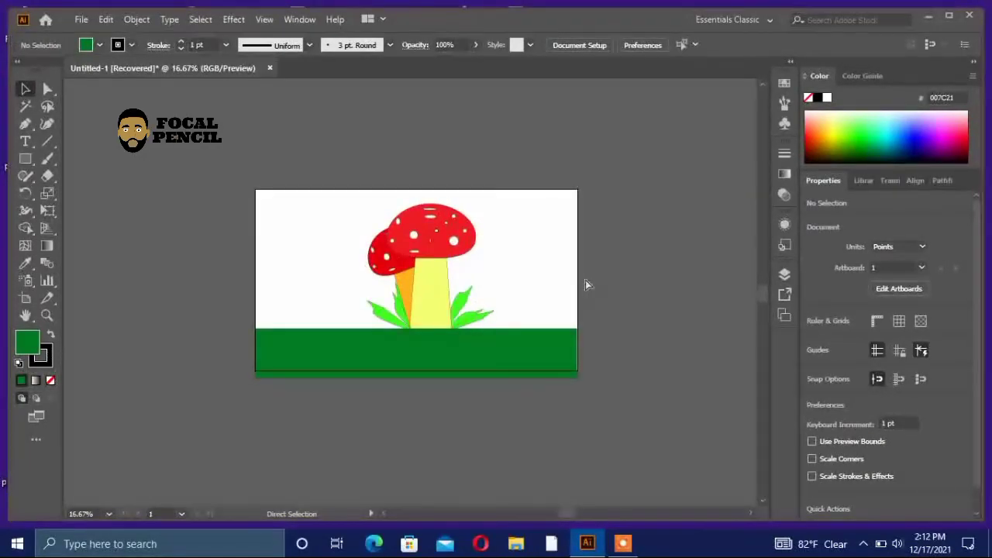
key(ctrl+plus)
key(ctrl+plus)
key(ctrl+minus)
key(ctrl+minus)
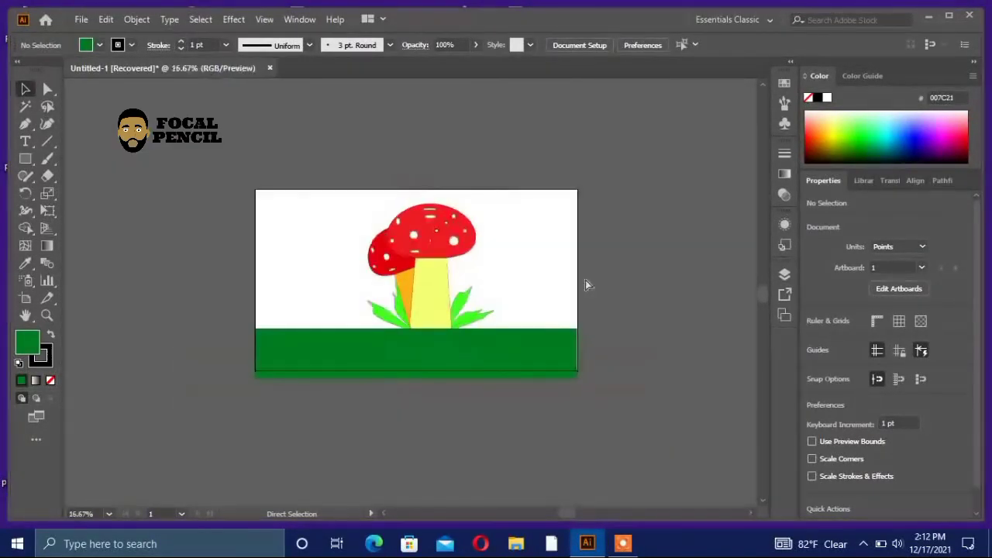